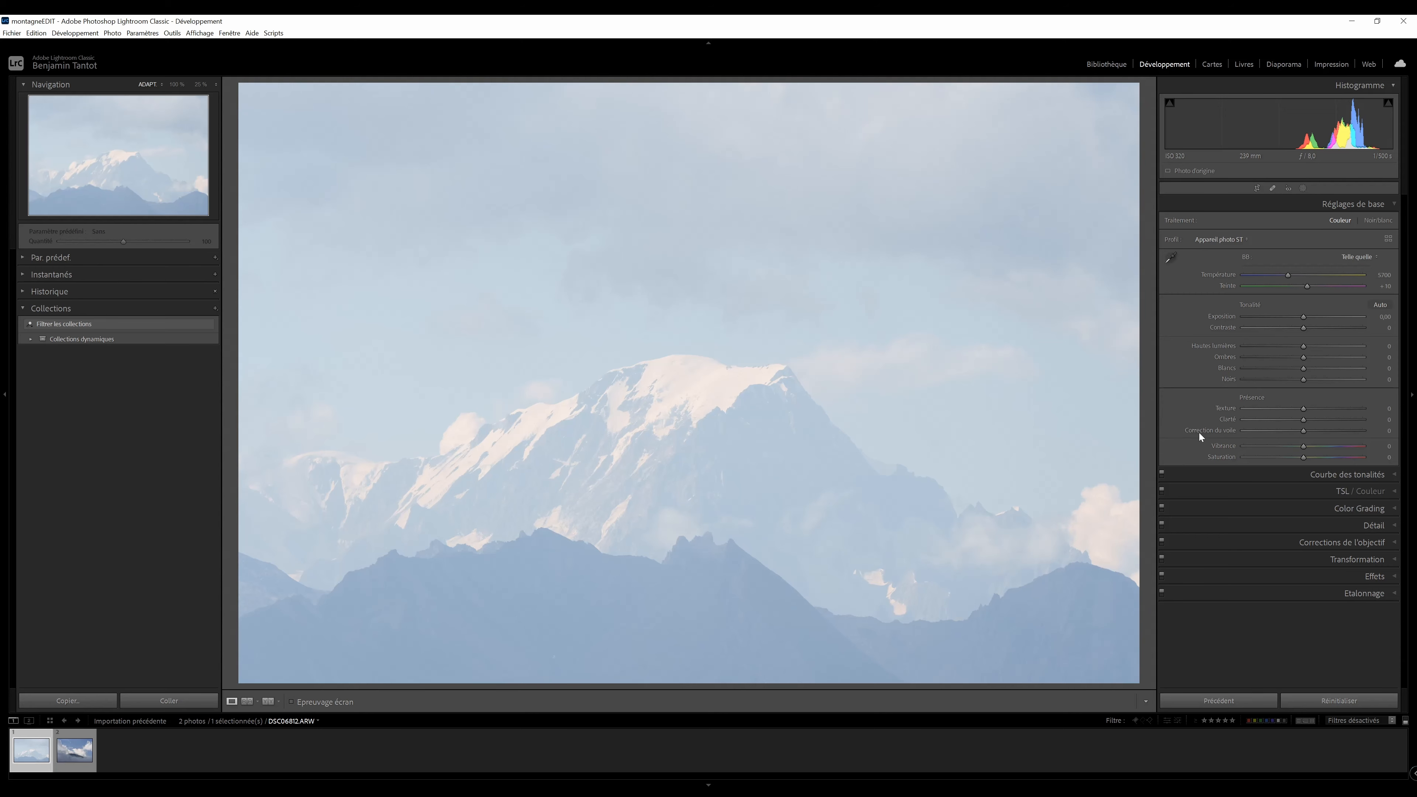
left_click_drag(1304, 431, 1369, 448)
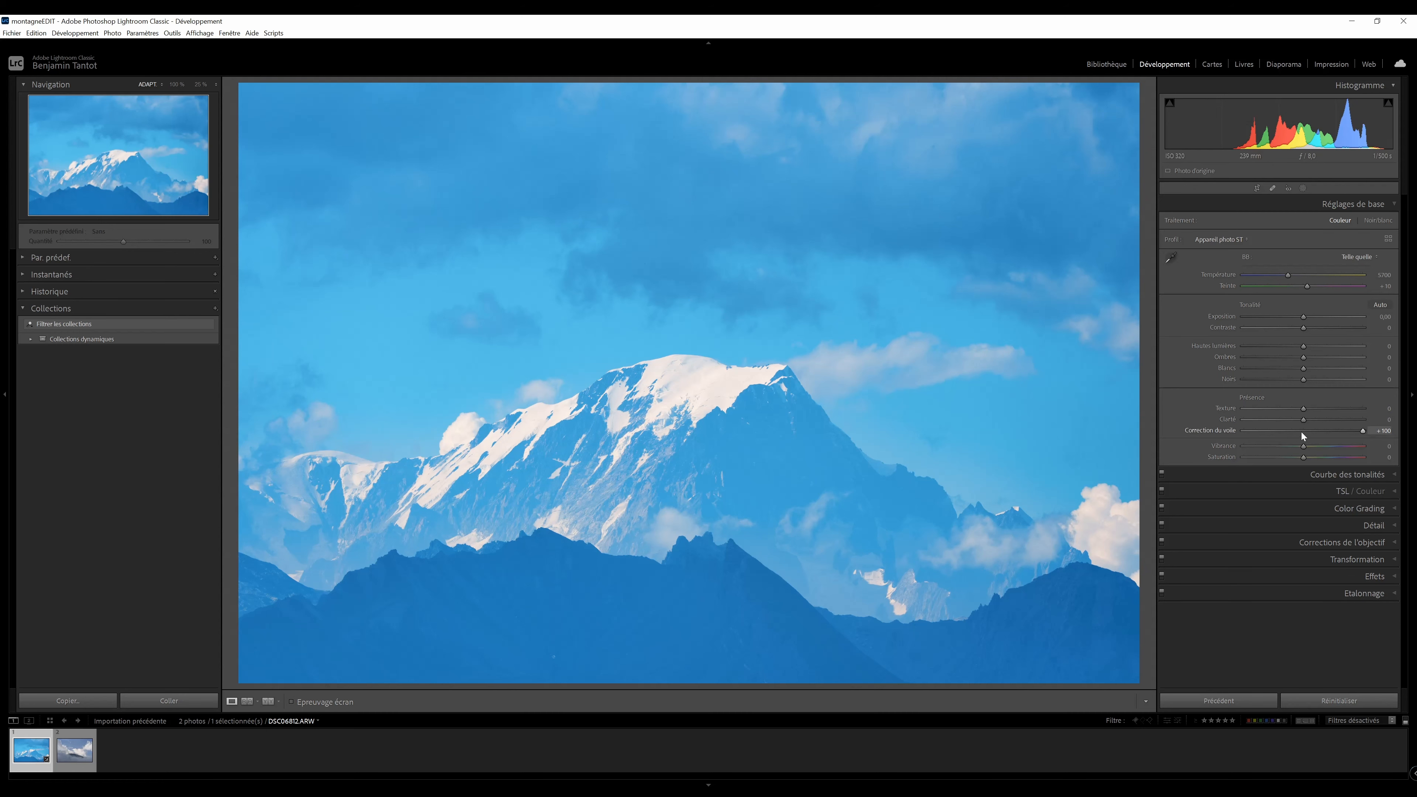
left_click_drag(1302, 432, 1306, 433)
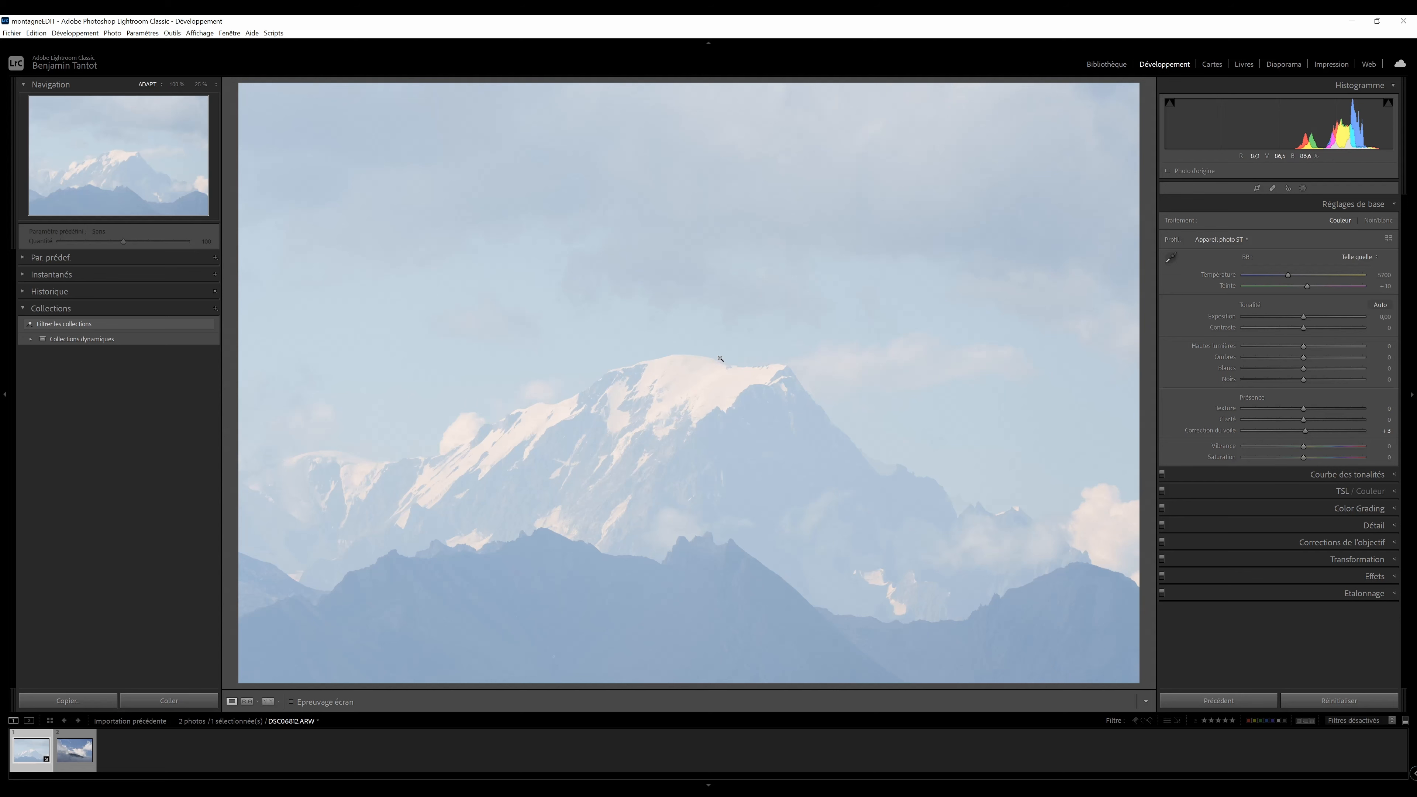
left_click_drag(1309, 431, 1334, 436)
double_click(1225, 428)
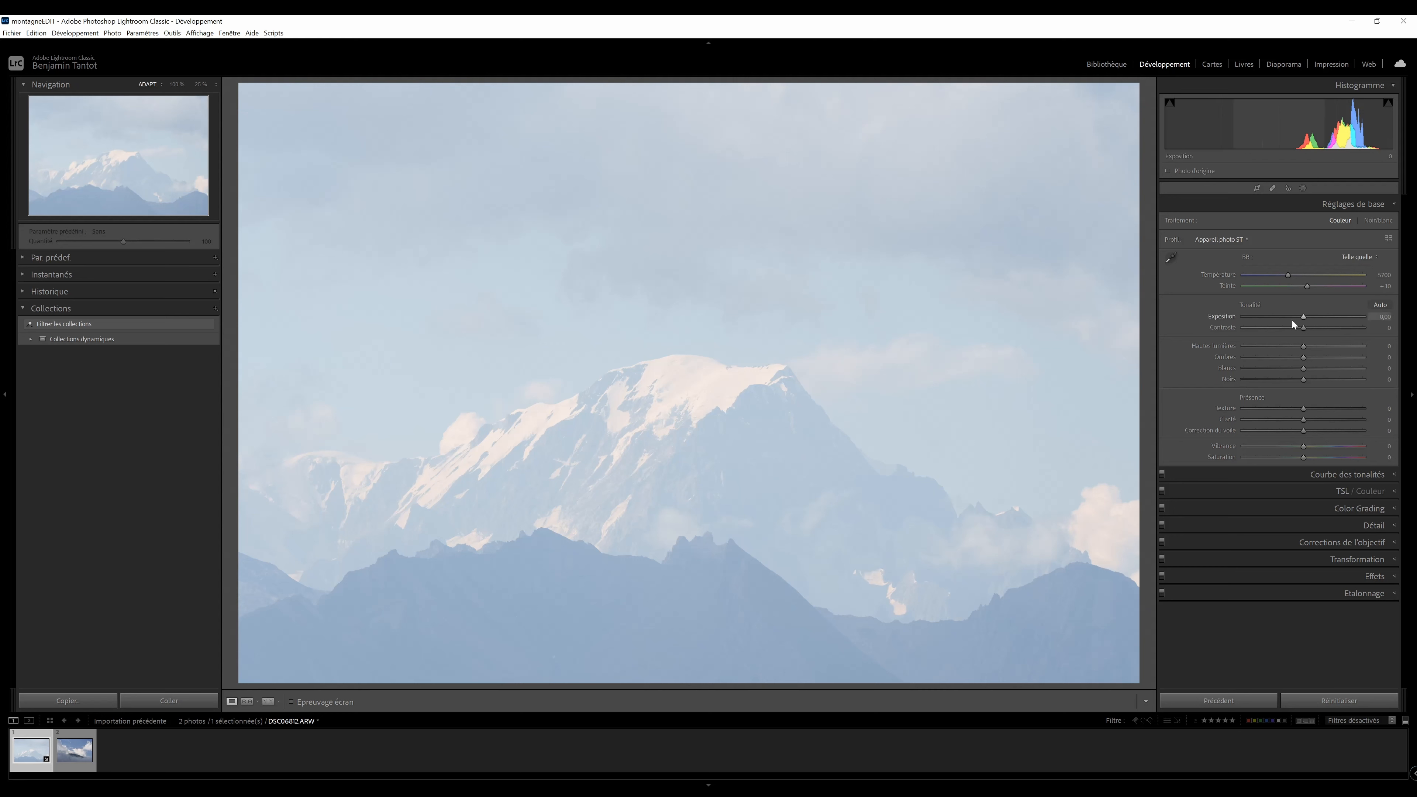
Lower the mountain photo's exposure to −1.25 and raise the haze correction to +21
left_click_drag(1304, 319, 1289, 321)
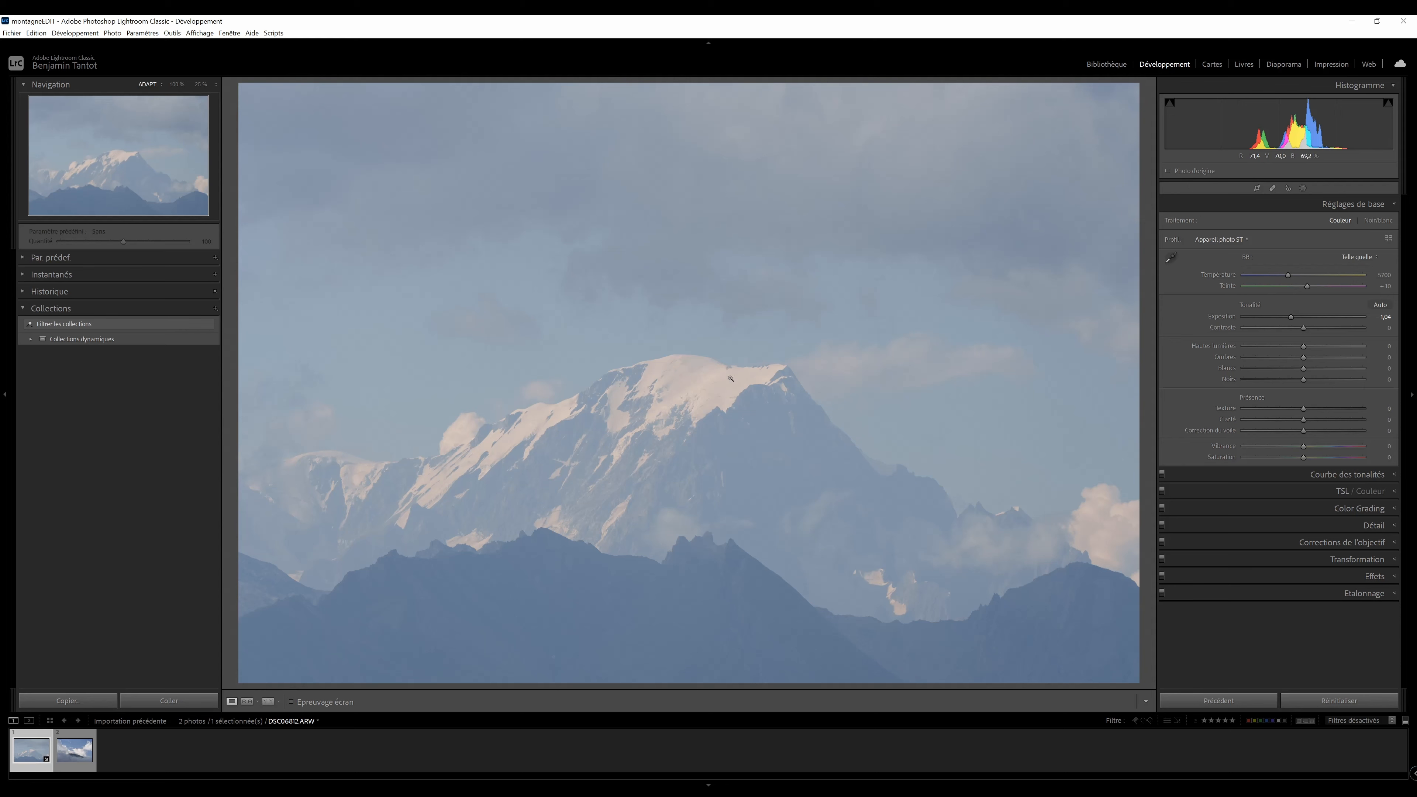
mouse_move(1287, 319)
left_mouse_down()
mouse_move(1299, 317)
mouse_move(1285, 326)
left_mouse_up()
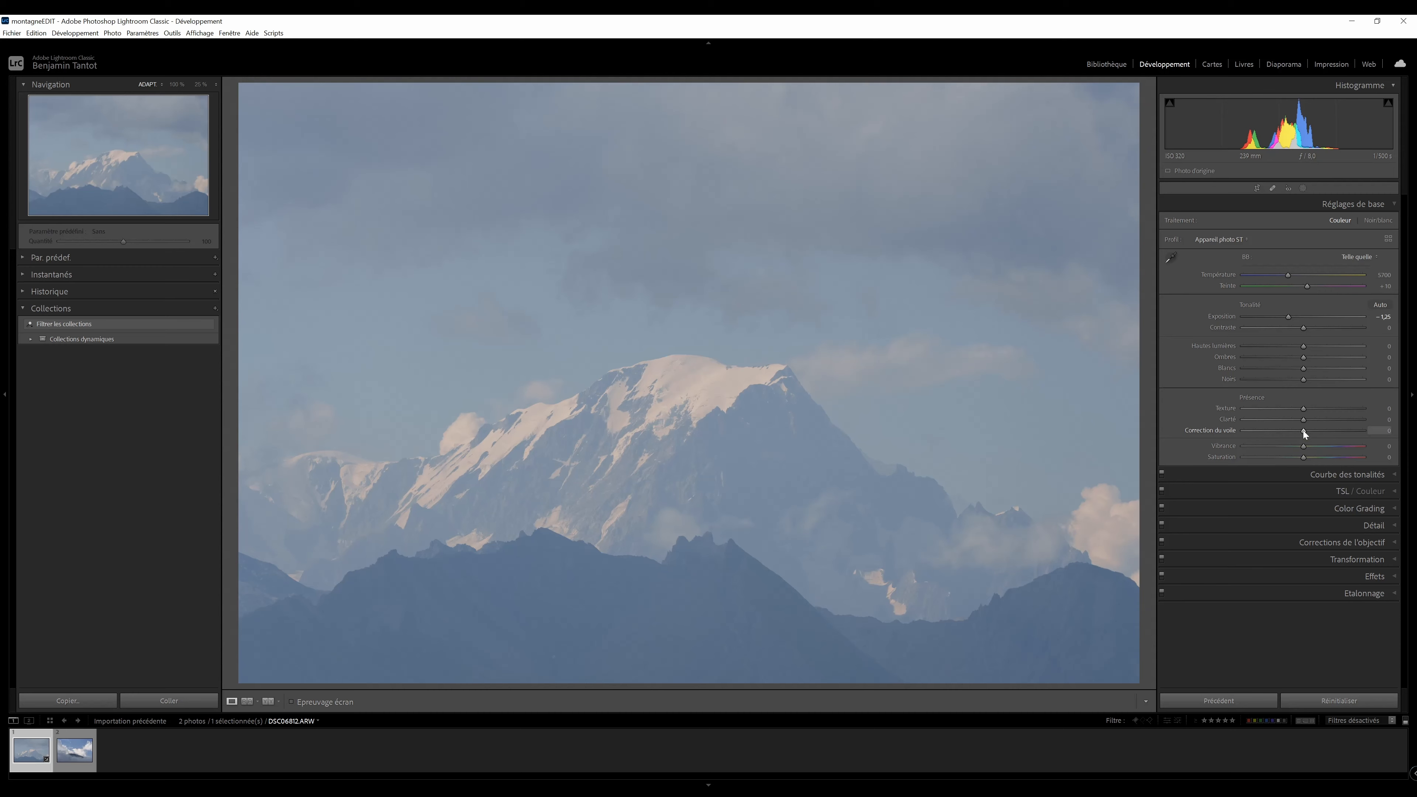
mouse_move(1309, 432)
left_mouse_down()
mouse_move(1345, 435)
mouse_move(1305, 436)
mouse_move(1318, 438)
left_mouse_up()
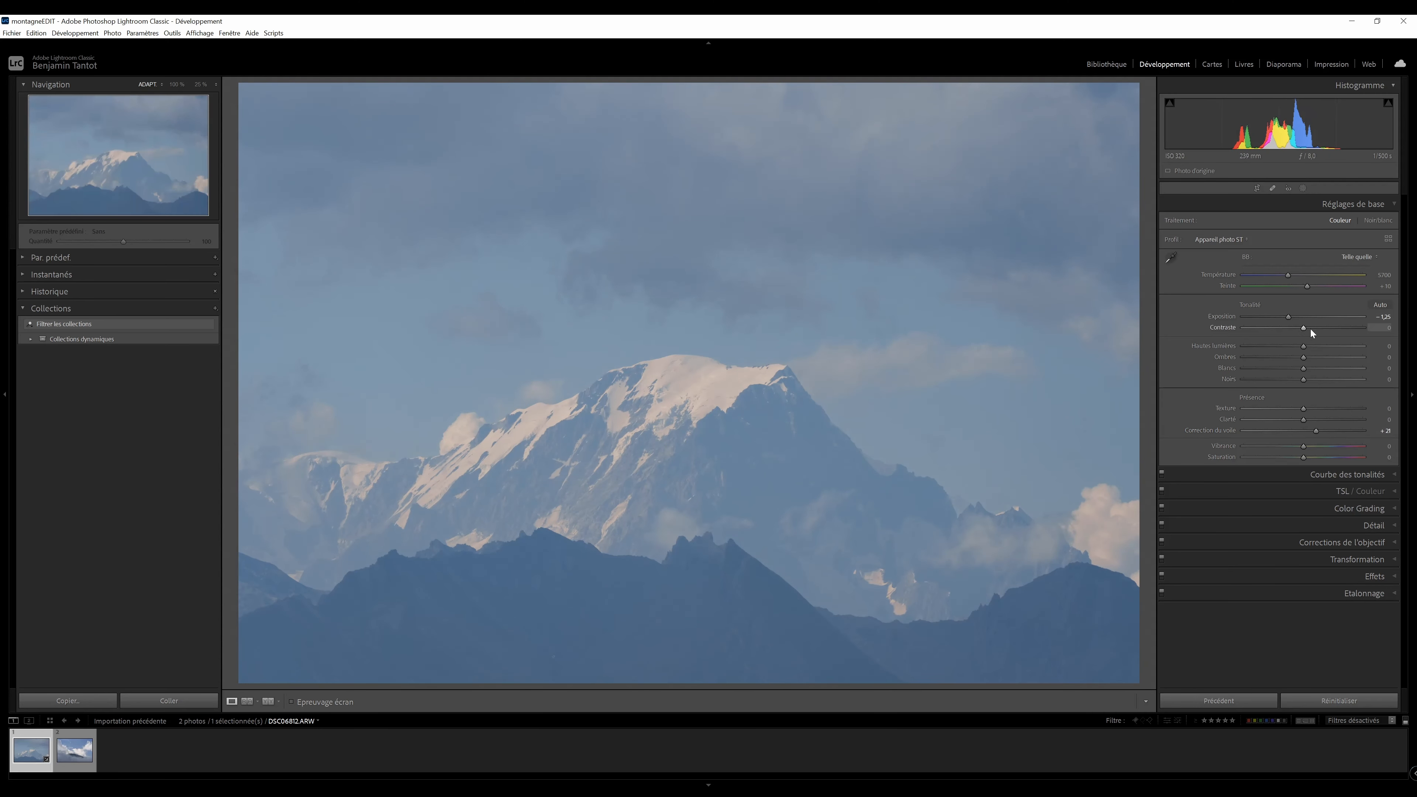
Raise the contrast to +80 and strengthen the haze correction to +33
mouse_move(1302, 329)
left_mouse_down()
mouse_move(1387, 344)
mouse_move(1304, 349)
left_mouse_up()
left_click_drag(1314, 433, 1316, 433)
mouse_move(1306, 328)
left_mouse_down()
mouse_move(1332, 329)
mouse_move(1301, 329)
left_mouse_up()
left_click_drag(1300, 333, 1346, 327)
left_click_drag(1319, 432, 1323, 431)
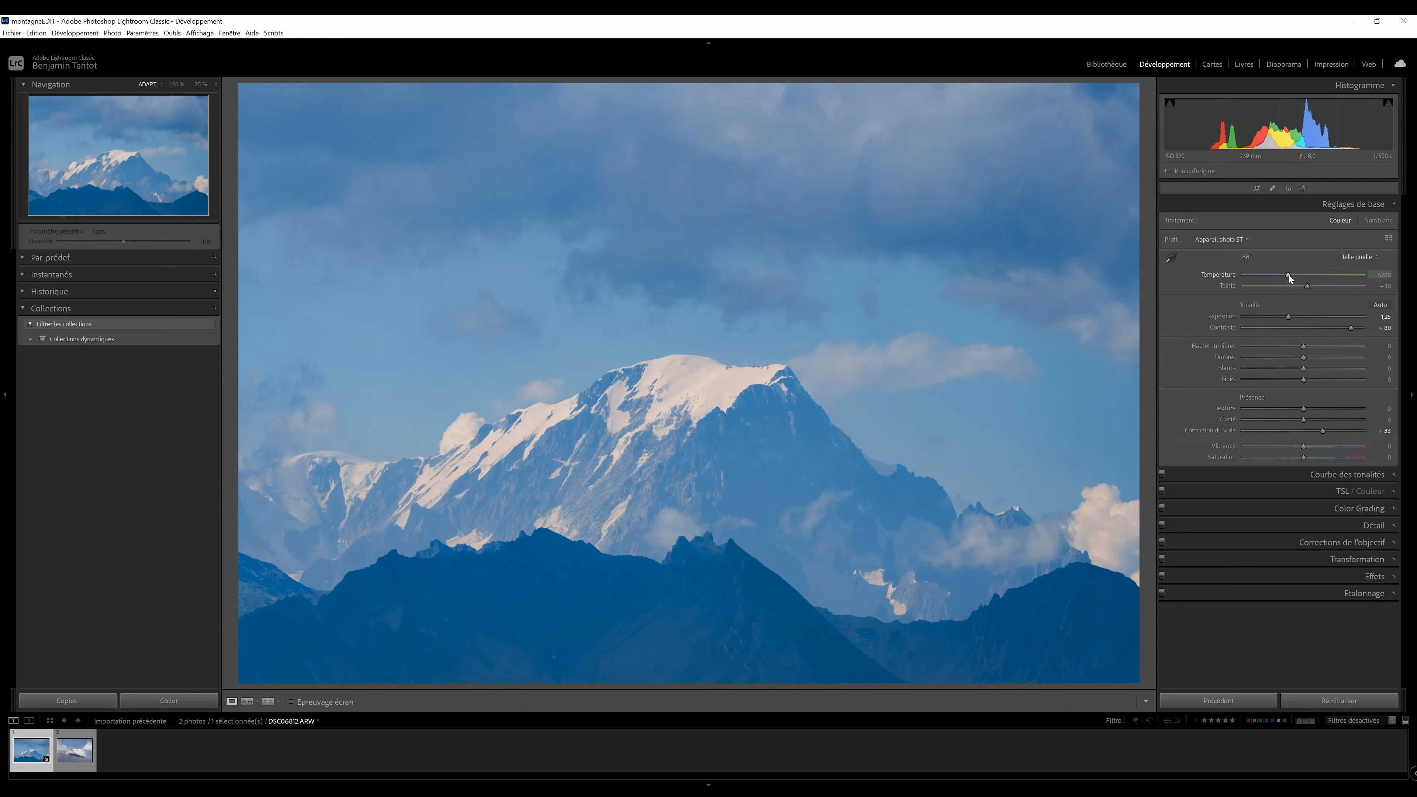
Warm the white balance by setting the colour temperature to 7387
left_click_drag(1293, 274, 1294, 275)
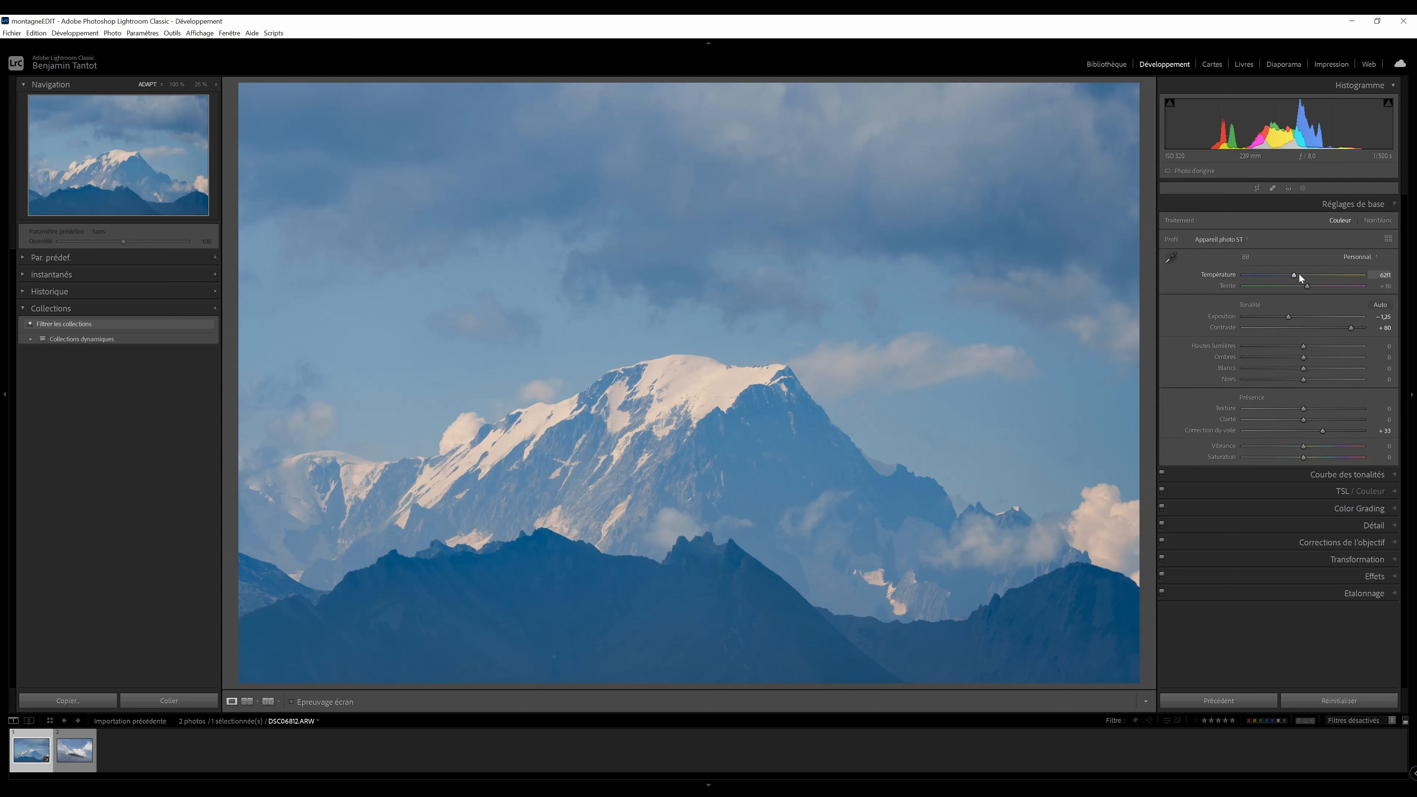
left_click_drag(1296, 275, 1309, 276)
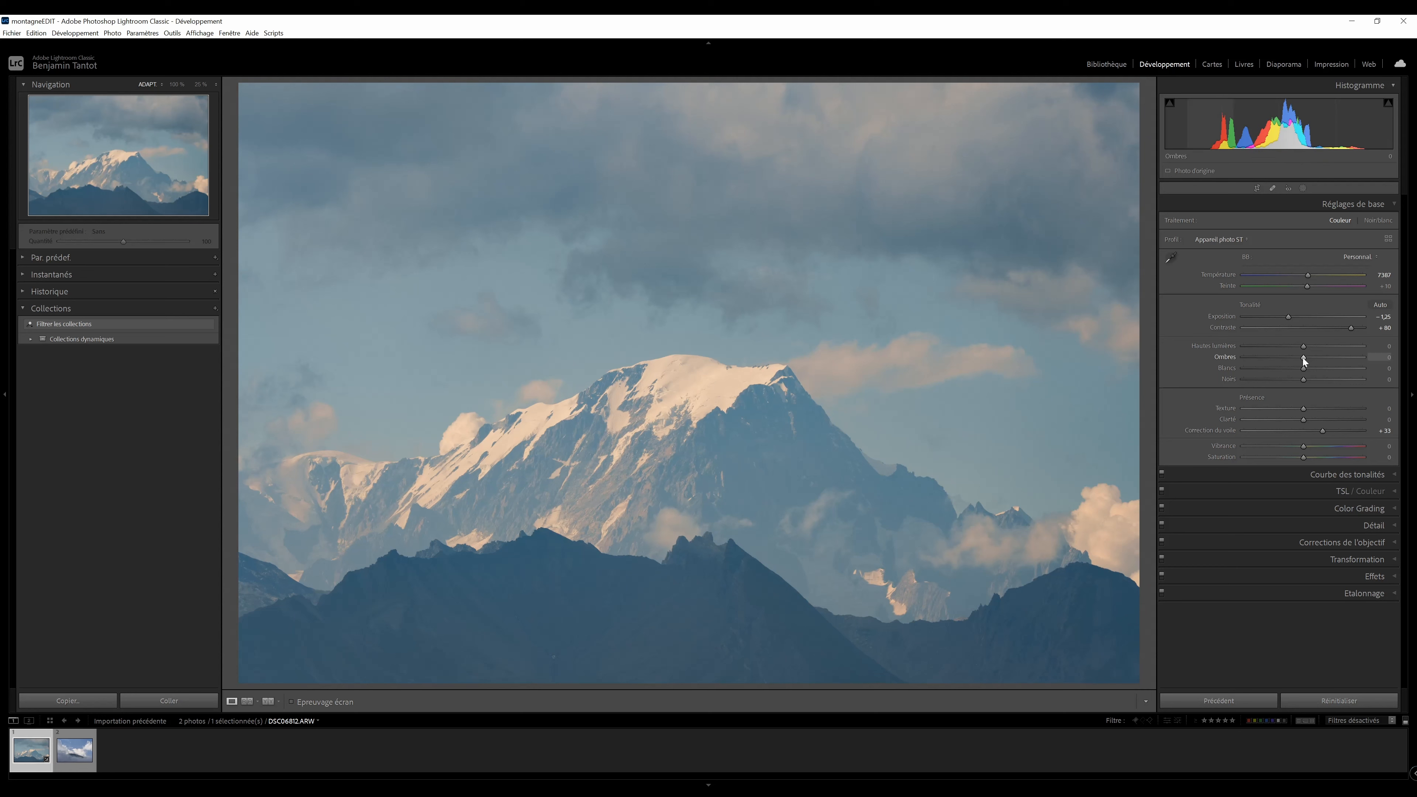
Raise clarity to +80, haze correction to +38 and contrast to +100
left_click_drag(1305, 422, 1357, 426)
left_click_drag(1360, 427, 1351, 427)
left_click(1326, 431)
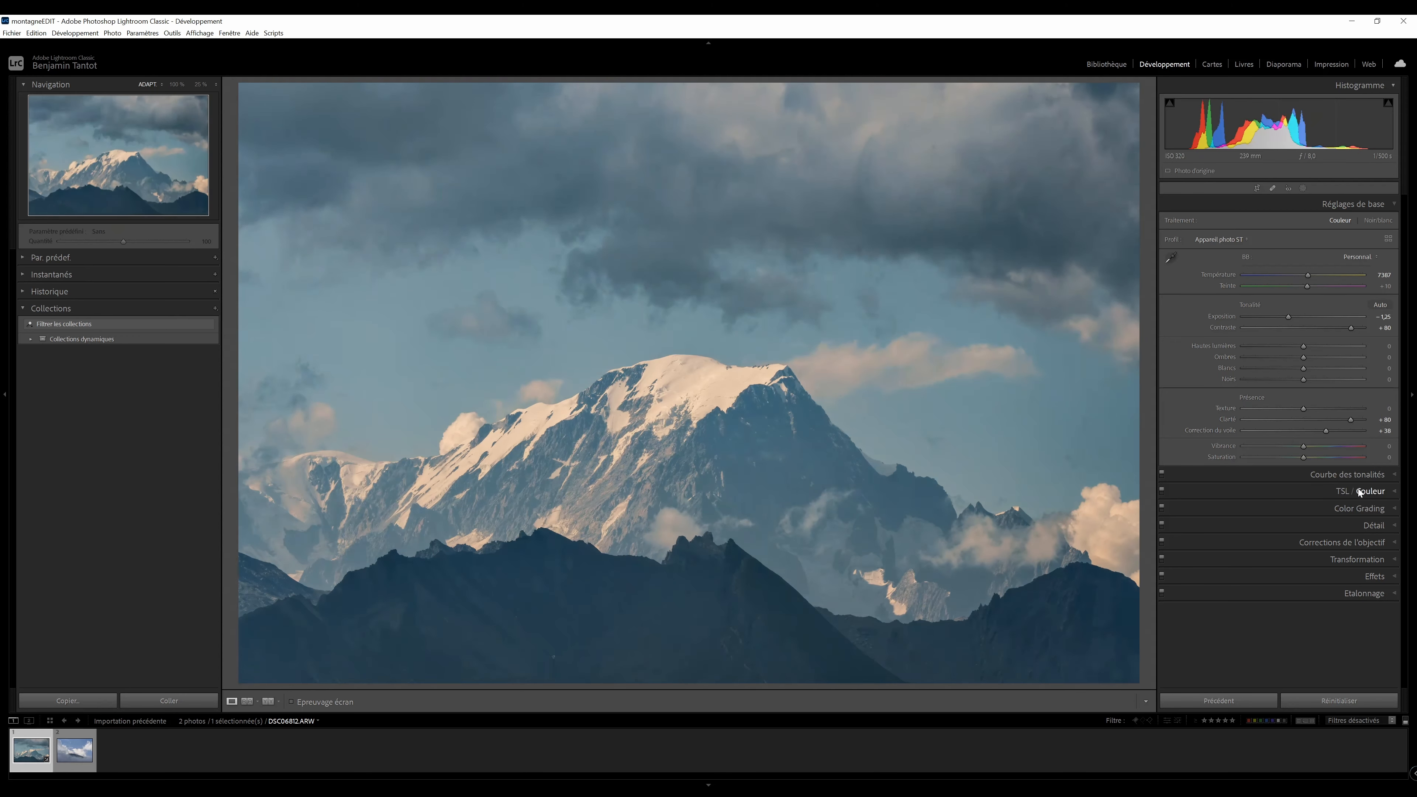
left_click_drag(1351, 327, 1387, 349)
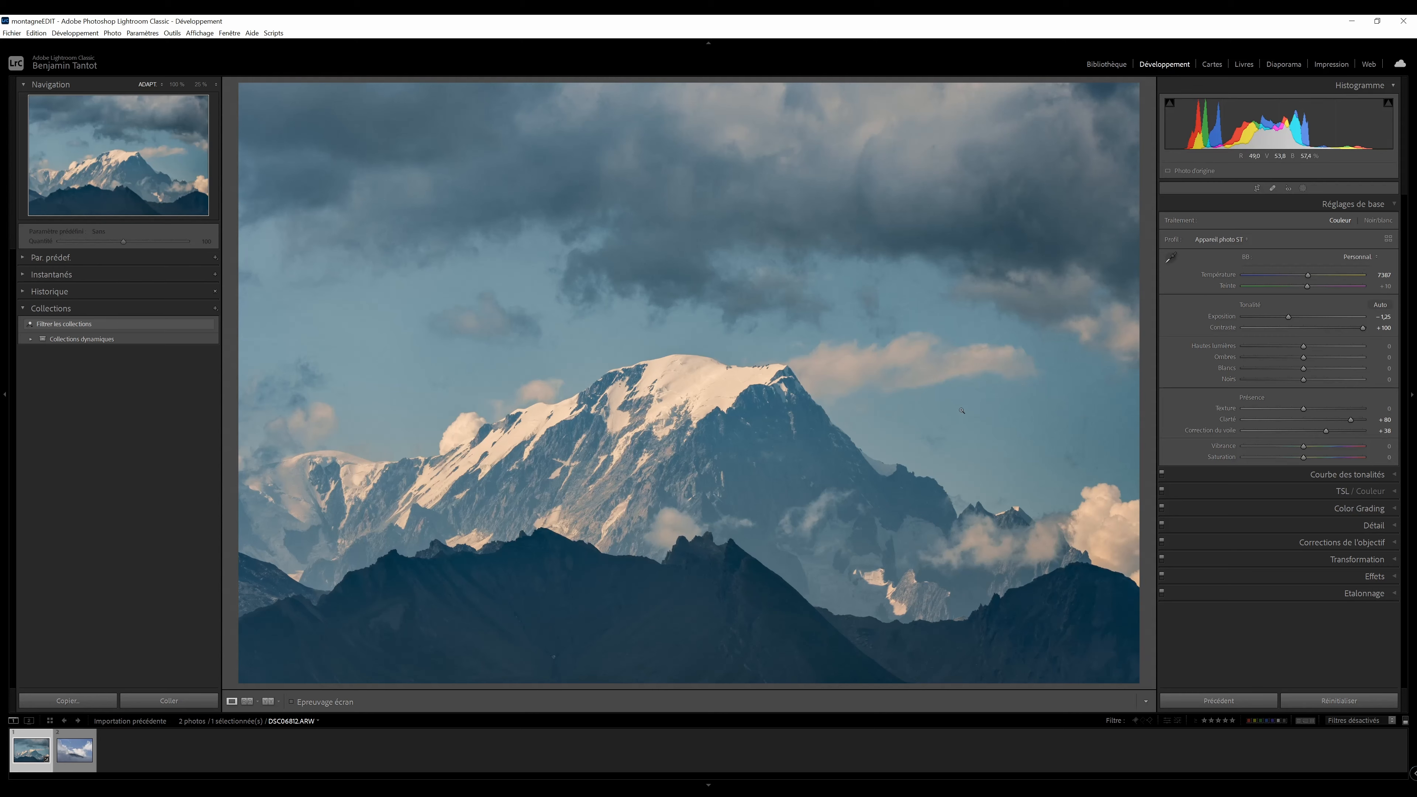
Compare the edited mountain photo with its unedited original
key("backslash")
key("backslash")
key("backslash")
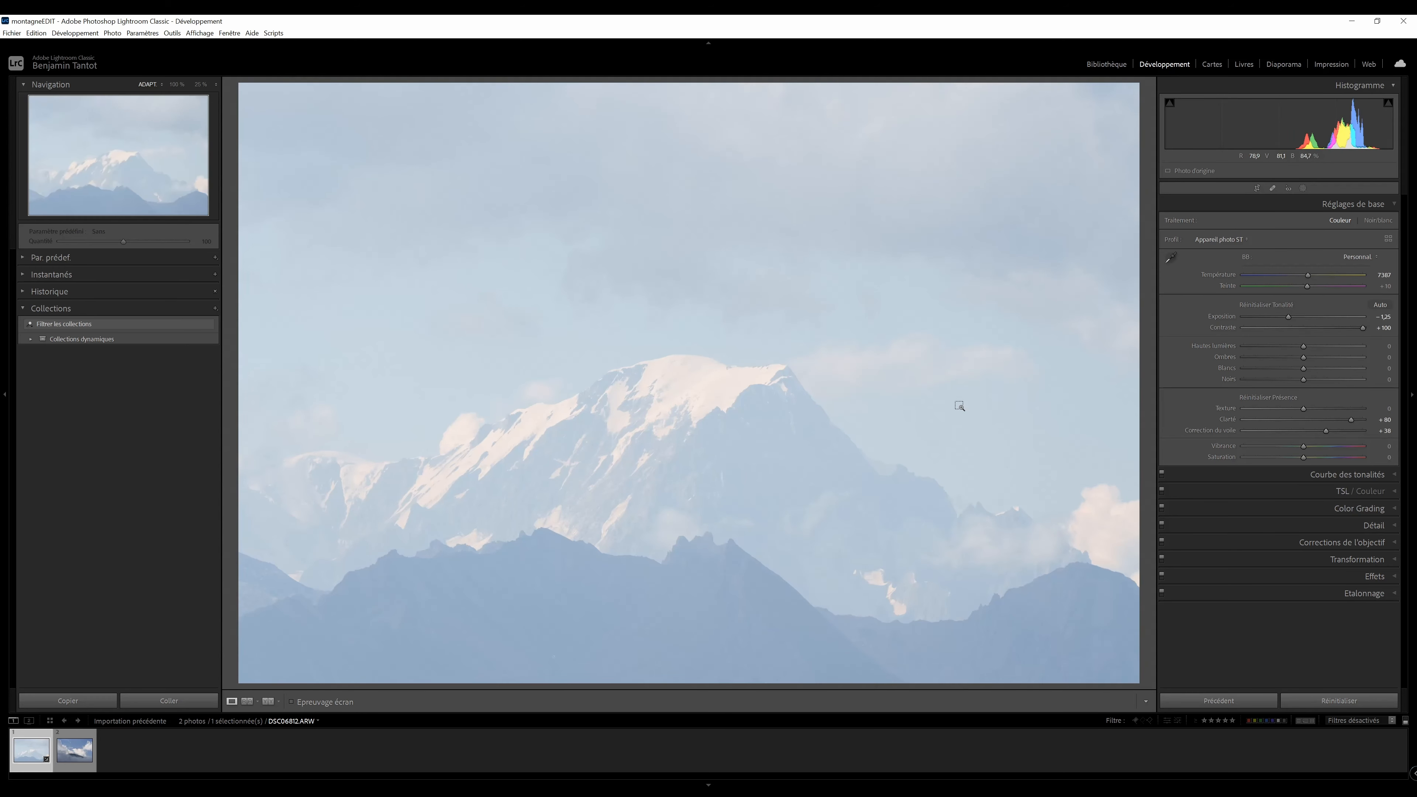
key("backslash")
key("ctrl+shift+r")
key("ctrl+z")
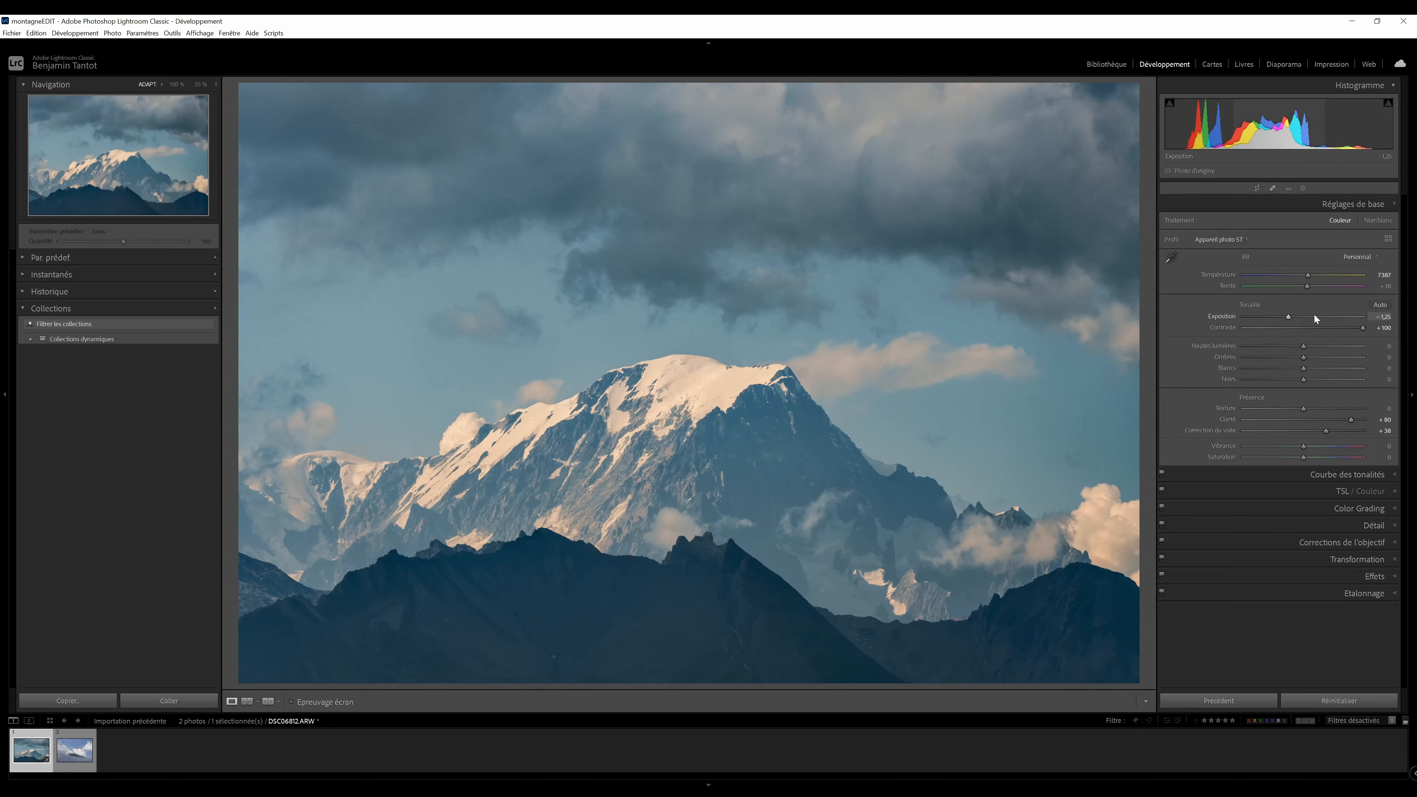
Raise the highlights to +65 and lower the whites to −28
left_click_drag(1303, 348, 1338, 347)
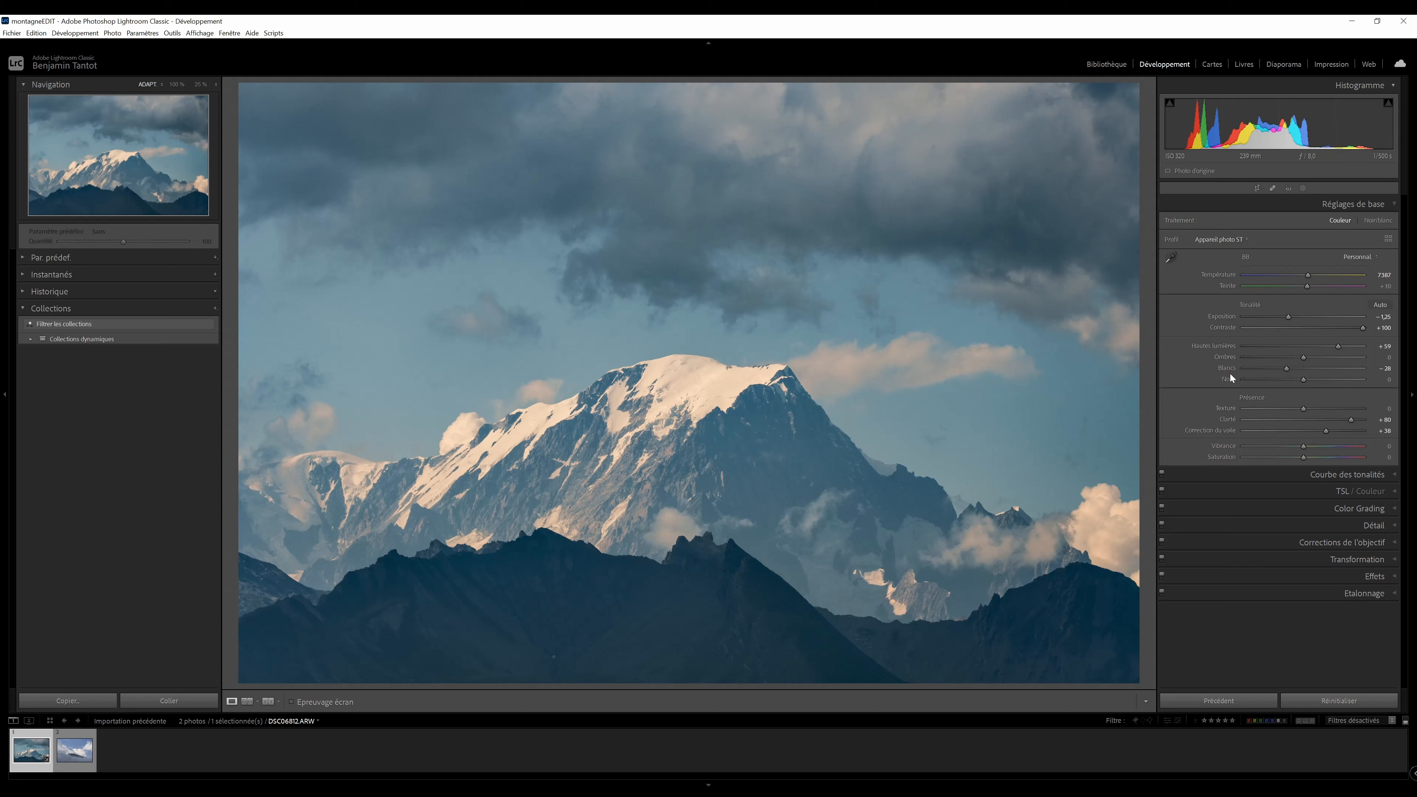
left_click_drag(1319, 344, 1286, 377)
Darken the shadows to −21 and the blacks to −28
mouse_move(1304, 361)
left_mouse_down()
mouse_move(1273, 362)
mouse_move(1381, 366)
mouse_move(1312, 373)
left_mouse_up()
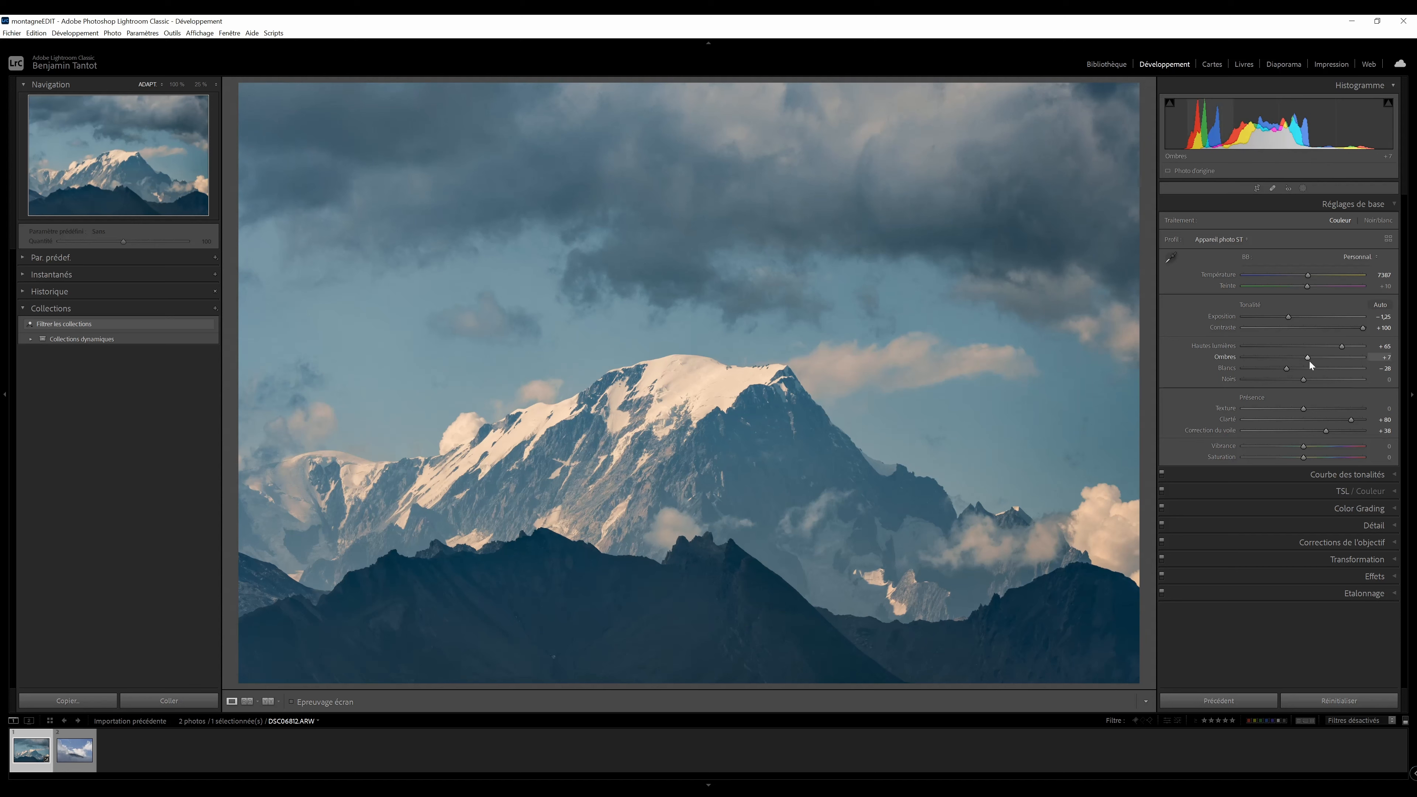
mouse_move(1303, 358)
left_mouse_down()
mouse_move(1269, 365)
mouse_move(1295, 364)
left_mouse_up()
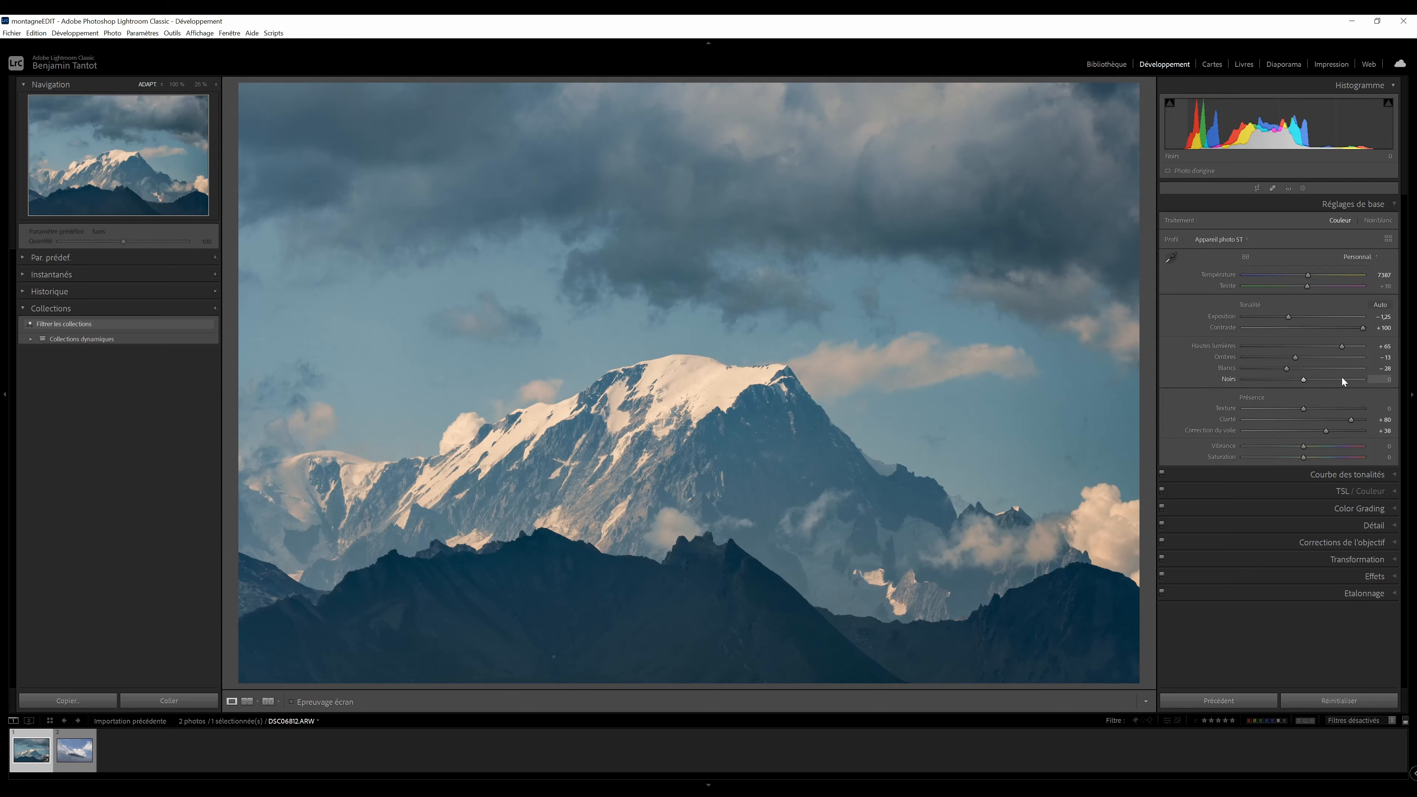
left_click_drag(1314, 379, 1270, 370)
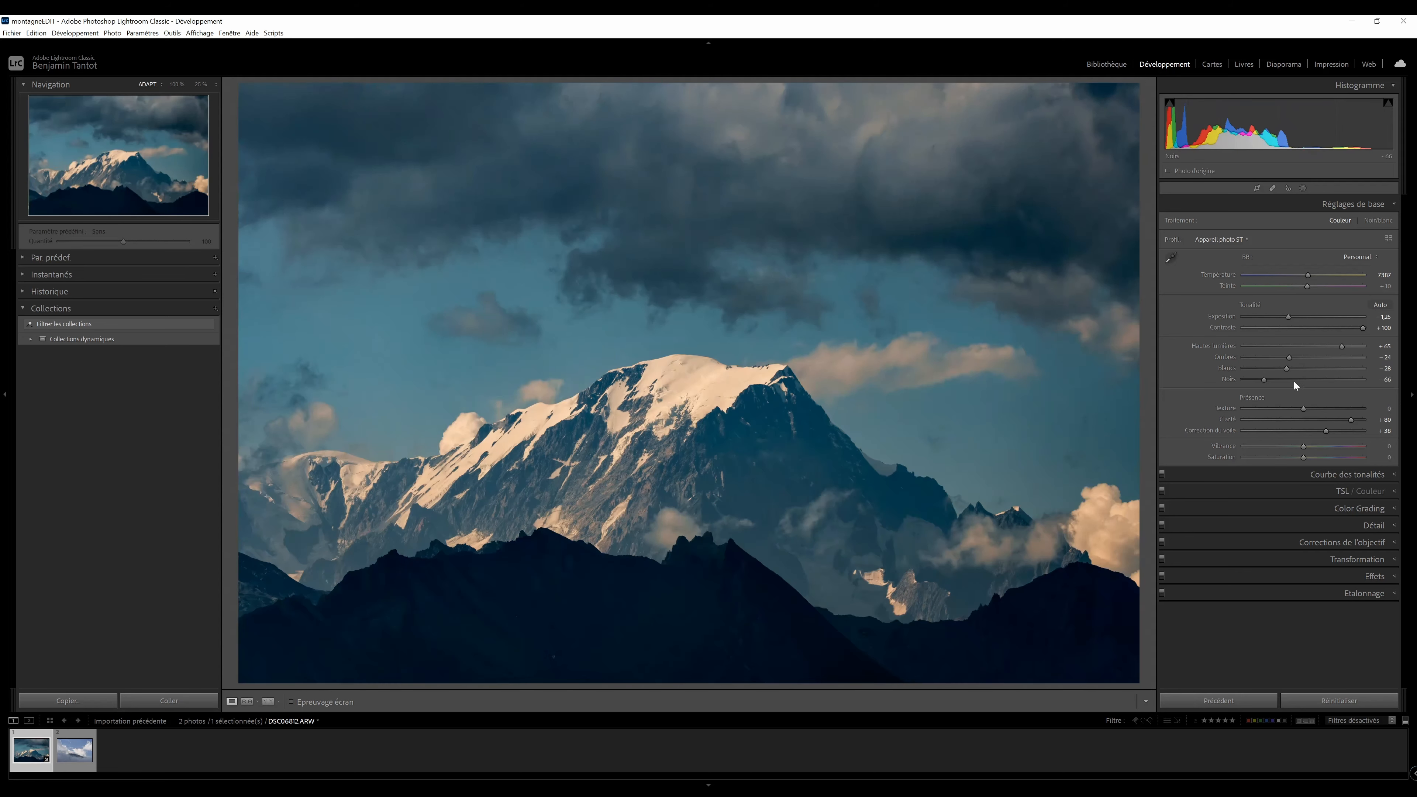
mouse_move(1294, 381)
left_mouse_down()
mouse_move(1312, 381)
mouse_move(1270, 391)
mouse_move(1300, 390)
mouse_move(1283, 392)
left_mouse_up()
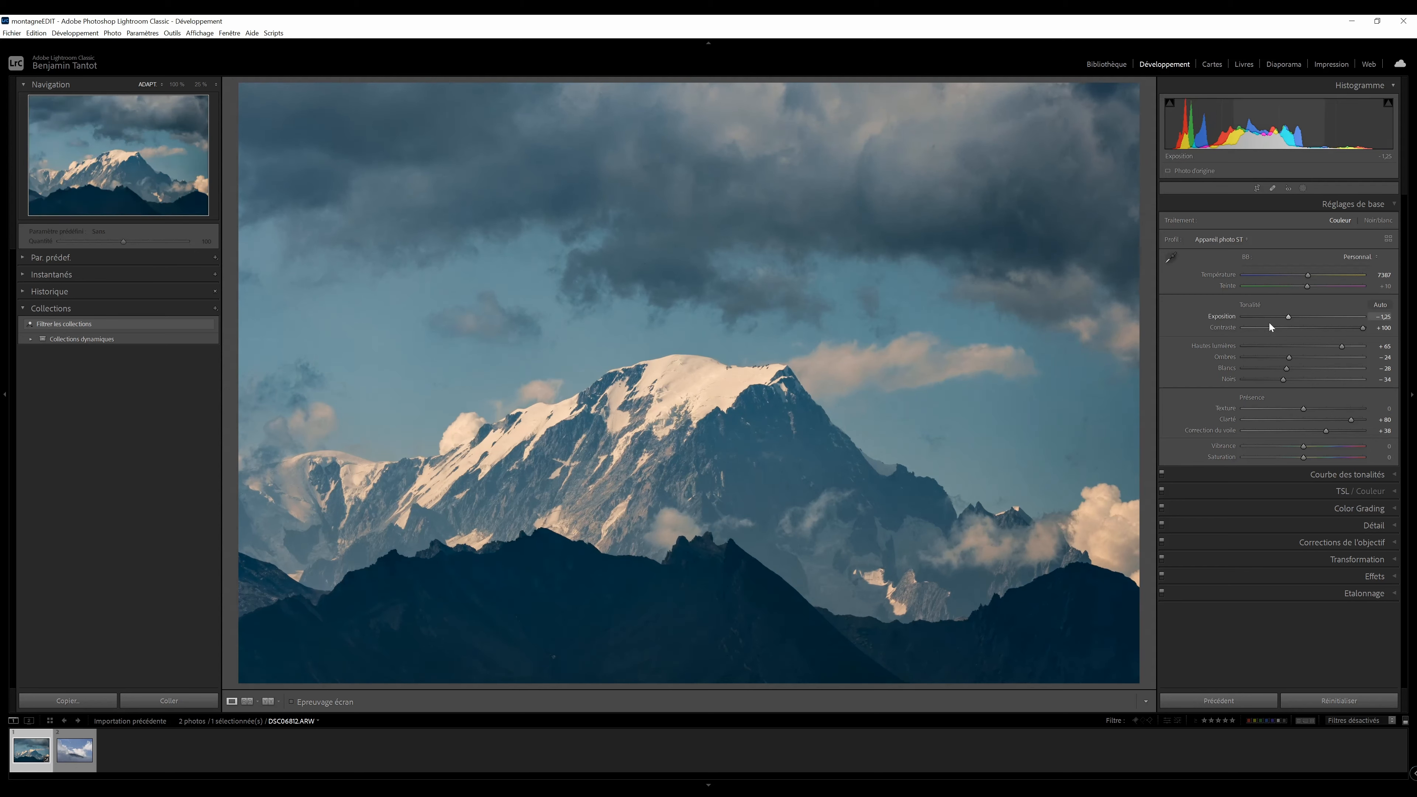
mouse_move(1293, 358)
left_mouse_down()
mouse_move(1348, 363)
mouse_move(1286, 382)
left_mouse_up()
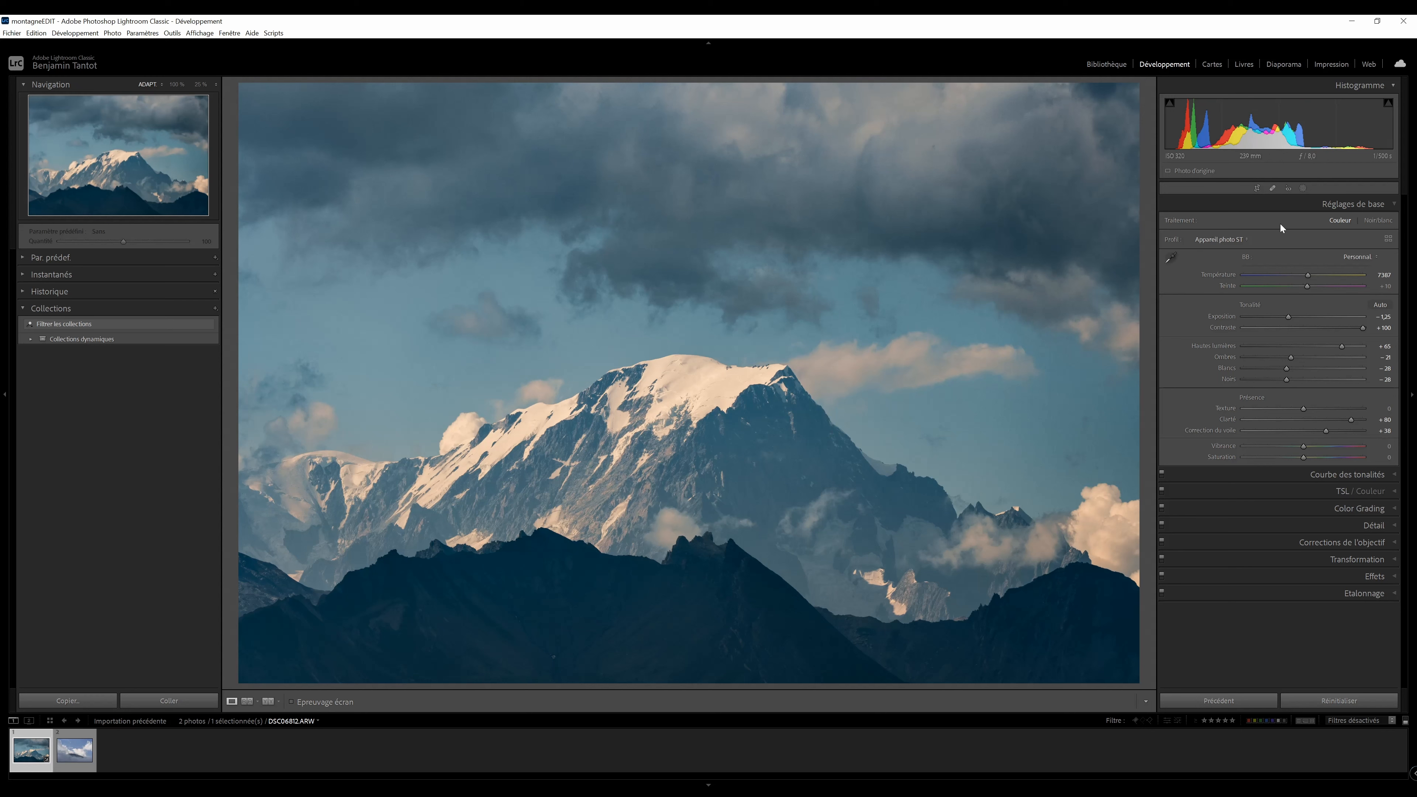
Set the colour temperature to 7604, and reset vibrance and saturation after trying −37 and +34
left_click(1309, 271)
mouse_move(1300, 452)
left_mouse_down()
mouse_move(1325, 455)
mouse_move(1300, 460)
left_mouse_up()
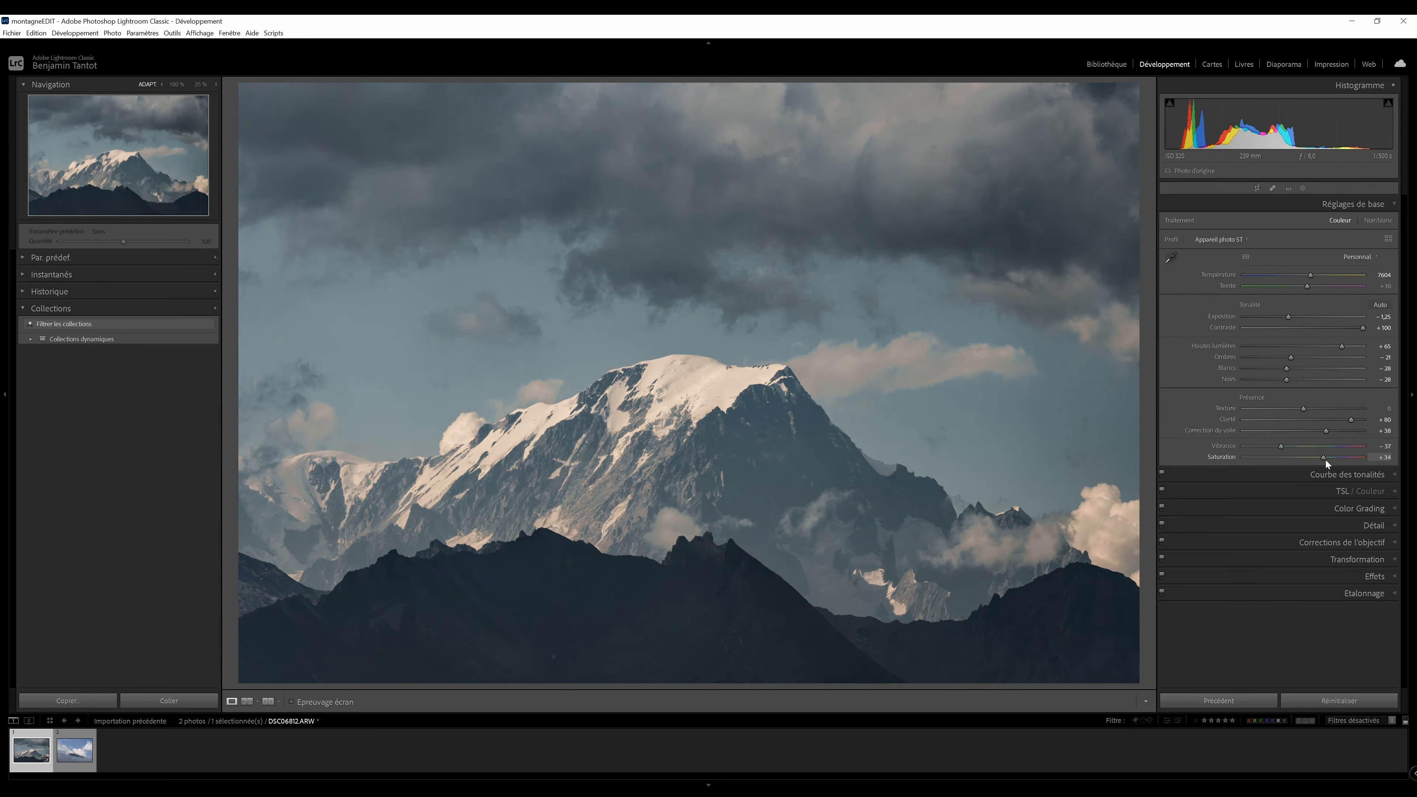
double_click(1296, 445)
Set the sharpening masking to 24 and the luminance noise reduction to 7
left_click(1374, 526)
left_click_drag(1245, 469, 1273, 439)
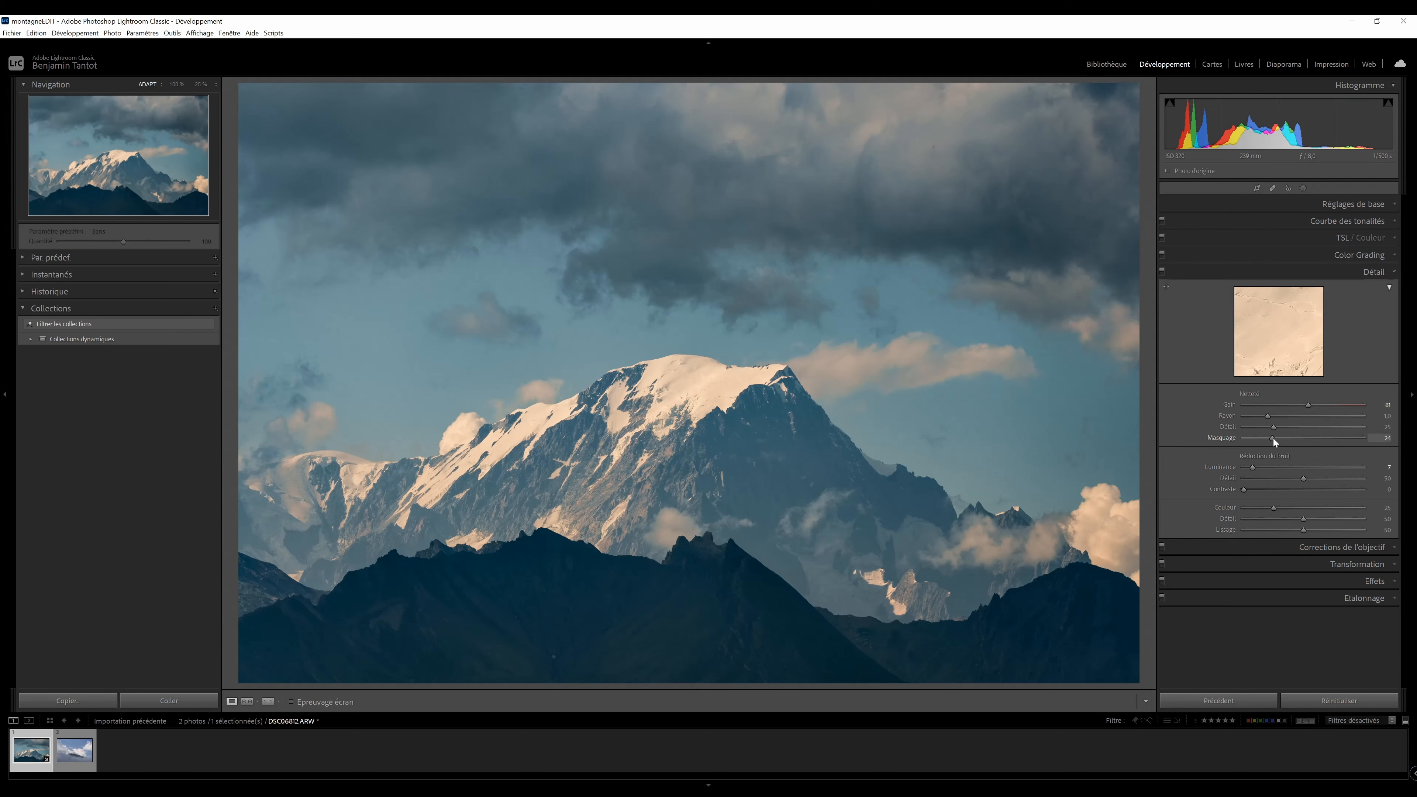
left_click(522, 244)
left_click(522, 243)
left_click(765, 450)
left_click_drag(765, 447, 926, 237)
left_click(920, 433)
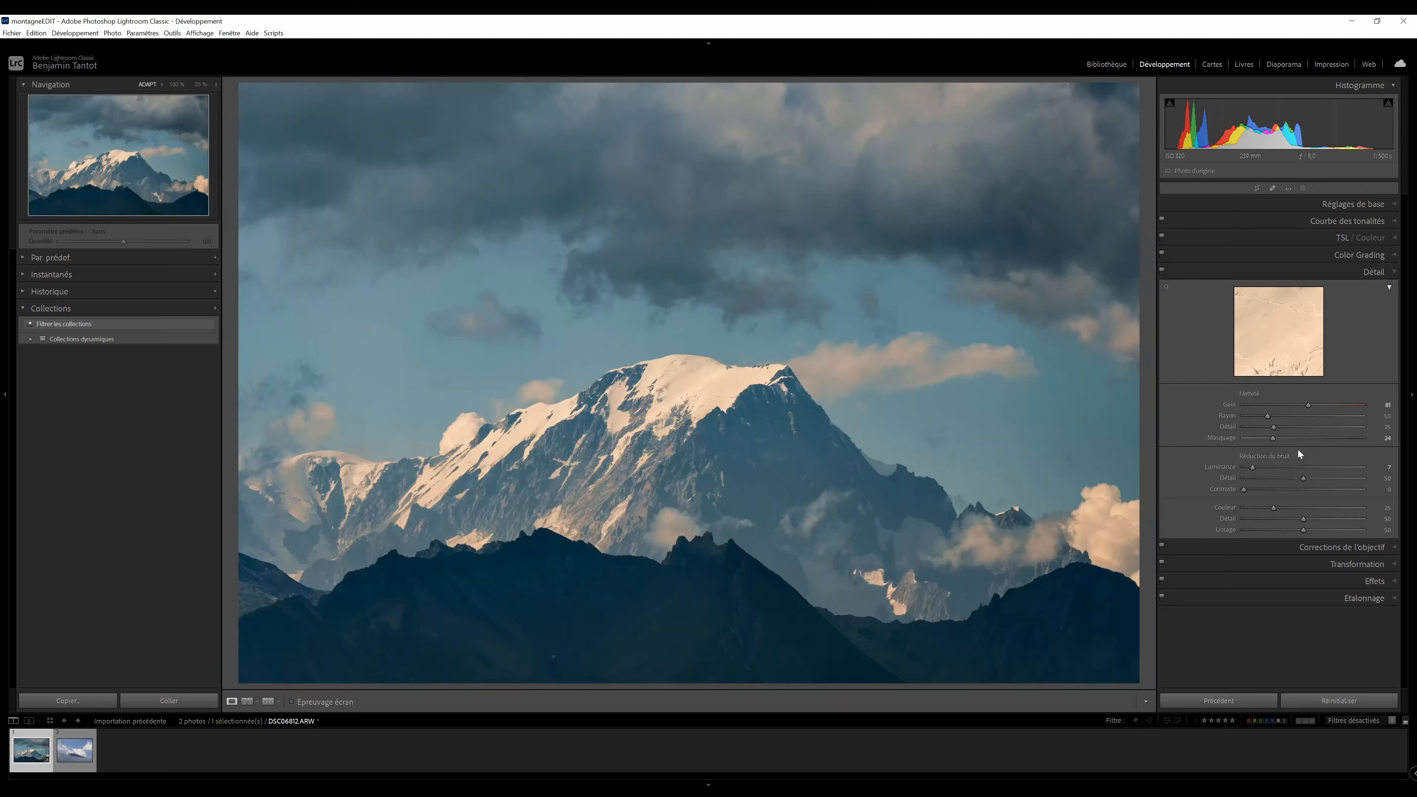
In the camera calibration, set the primary saturations to −18 for red, +8 for green and +78 for blue
left_click(1359, 600)
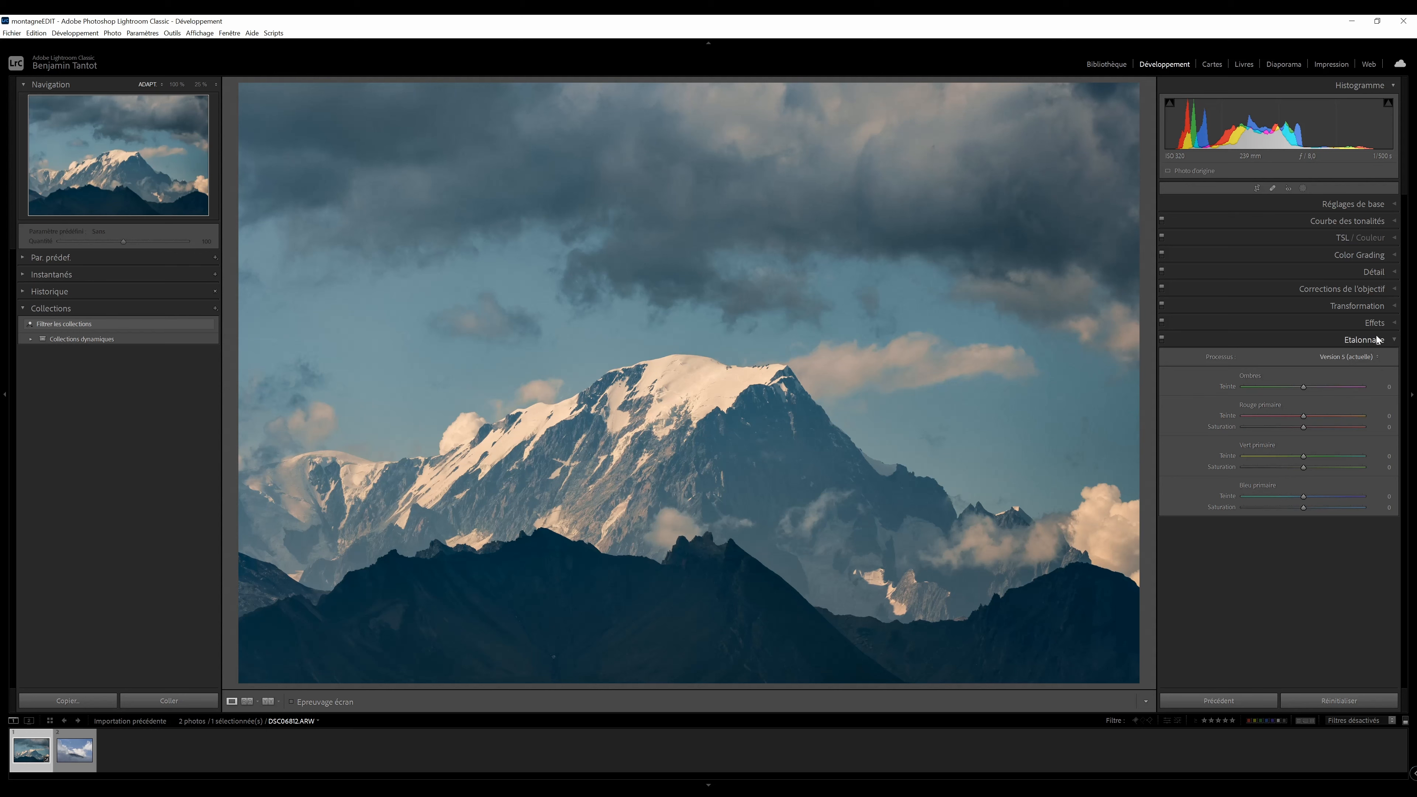
left_click_drag(1304, 509, 1180, 519)
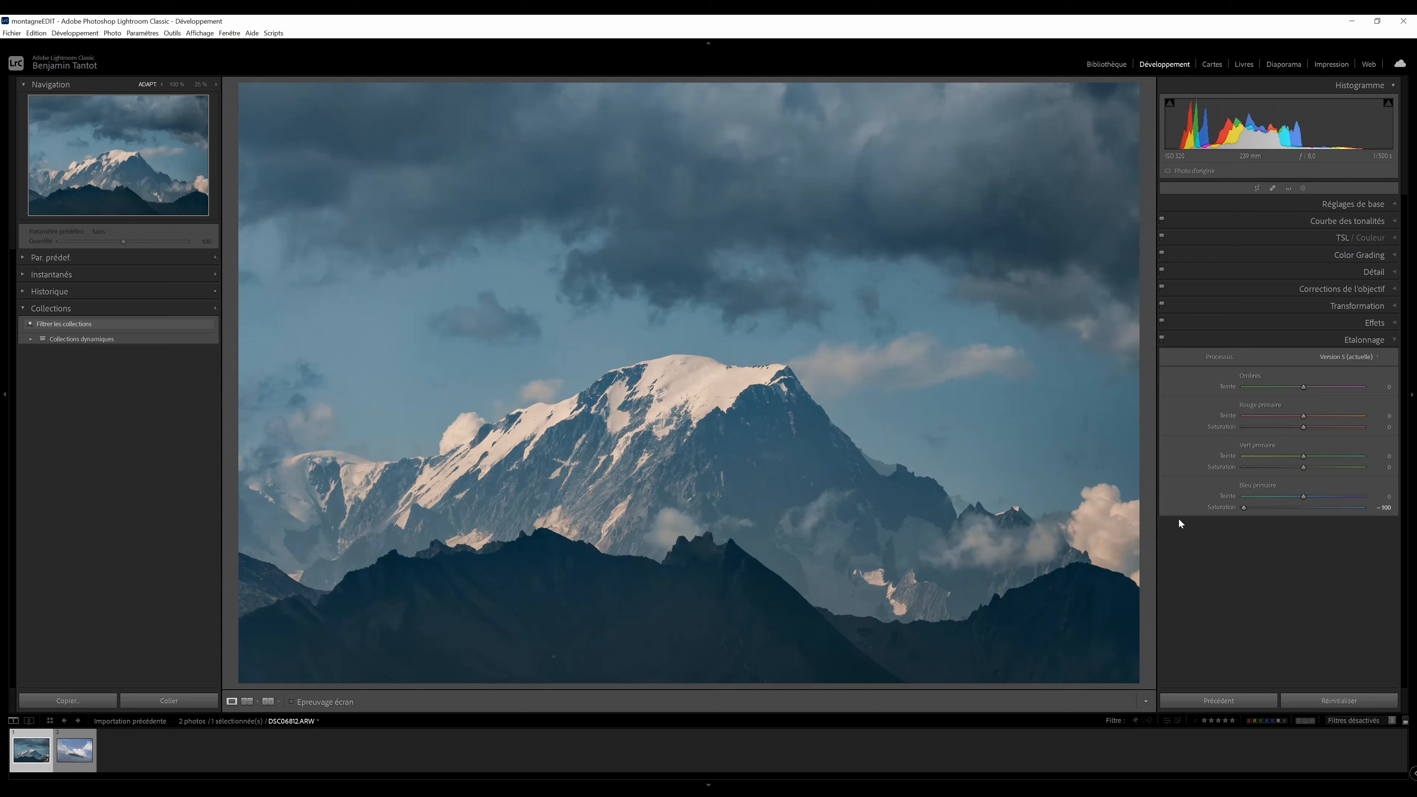
left_click_drag(1303, 467, 1383, 470)
left_click_drag(1312, 427, 1300, 427)
left_click_drag(1243, 508, 1328, 509)
left_click_drag(1299, 427, 1343, 461)
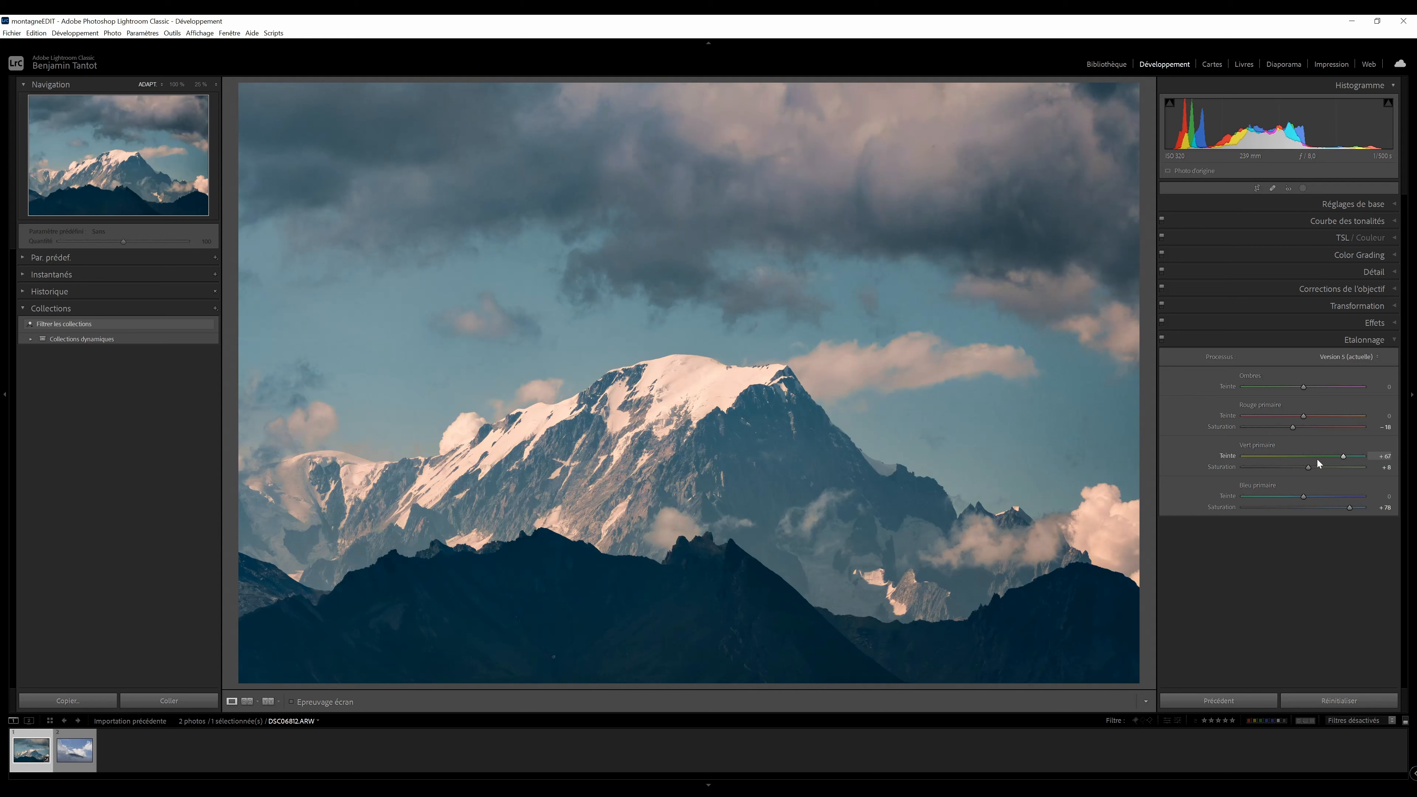
key("ctrl+z")
key("ctrl+z")
left_click_drag(1304, 416, 1331, 415)
key("ctrl+z")
key("ctrl+z")
key("ctrl+z")
key("ctrl+z")
Compare the photo with and without the camera calibration adjustments
left_click(1163, 339)
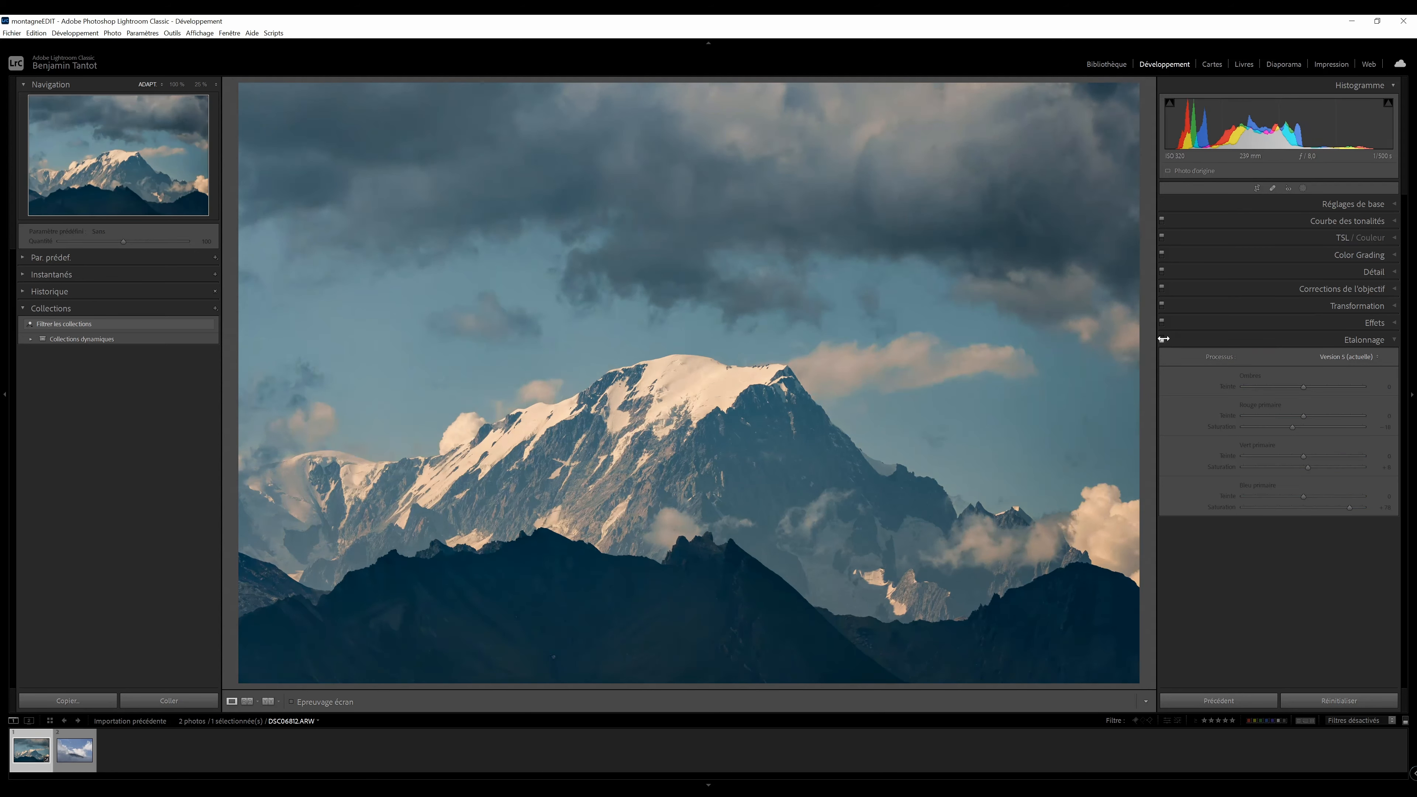
left_click(1163, 338)
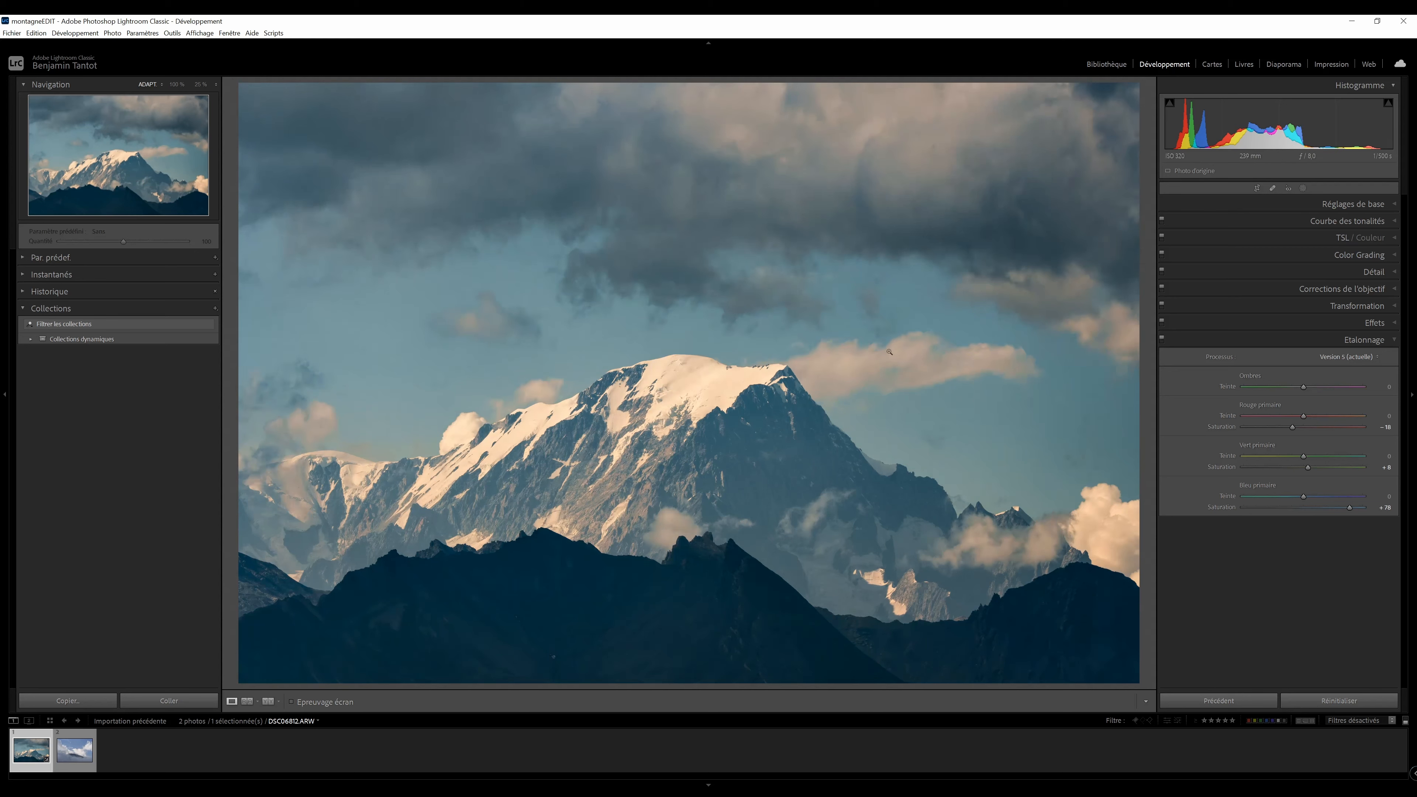
Reduce the HSL saturation of the oranges to −25 and of the yellows to −19
left_click(1343, 240)
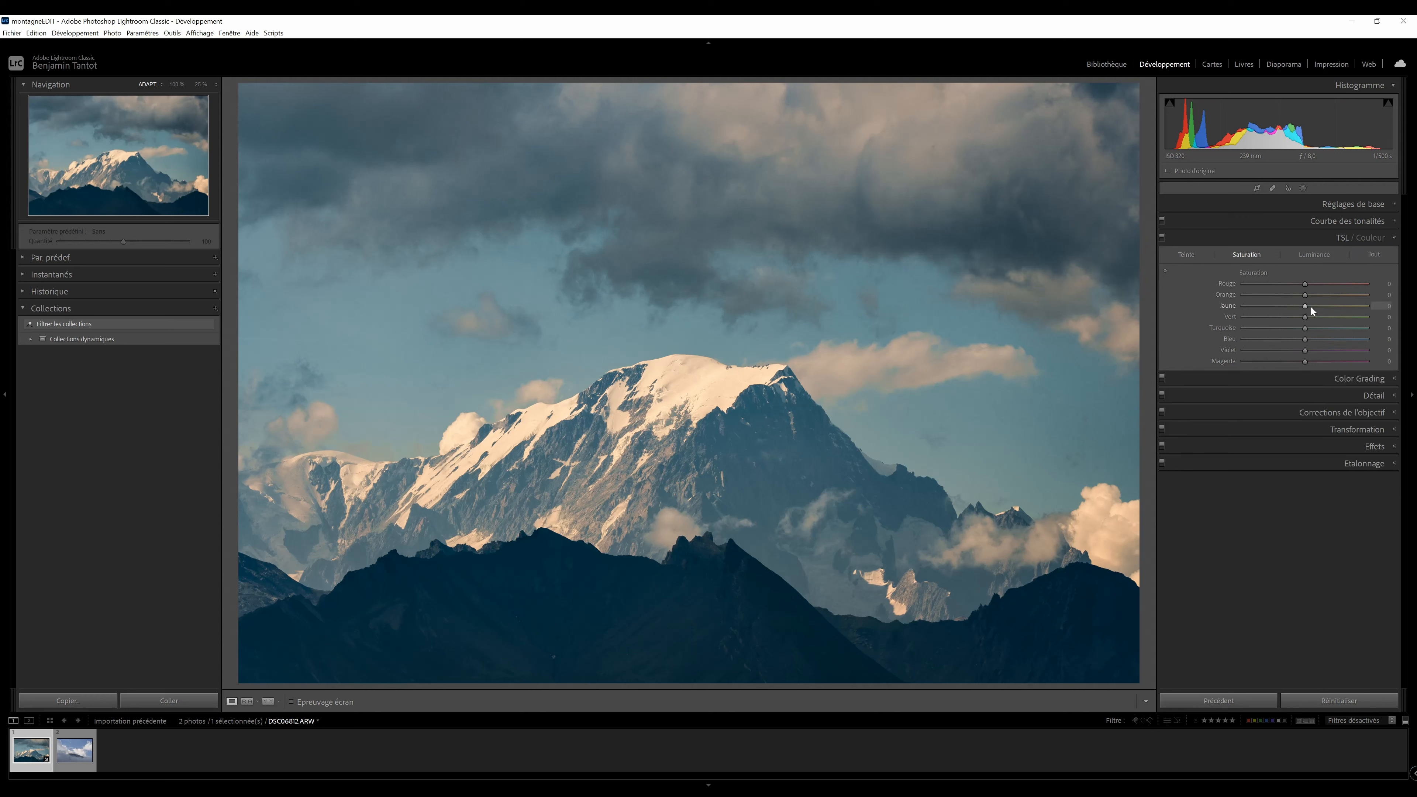
left_click_drag(1306, 307, 1338, 315)
left_click_drag(1272, 319, 1317, 316)
left_click_drag(1244, 310, 1294, 311)
left_click(1288, 298)
left_click_drag(1307, 283, 1073, 300)
double_click(1230, 284)
mouse_move(1306, 317)
left_mouse_down()
mouse_move(1393, 317)
mouse_move(1224, 320)
mouse_move(1376, 316)
mouse_move(1293, 329)
left_mouse_up()
double_click(1231, 321)
Try a green hue shift, set the green saturation to −17 and reset the aqua and blue saturation
left_click(1188, 256)
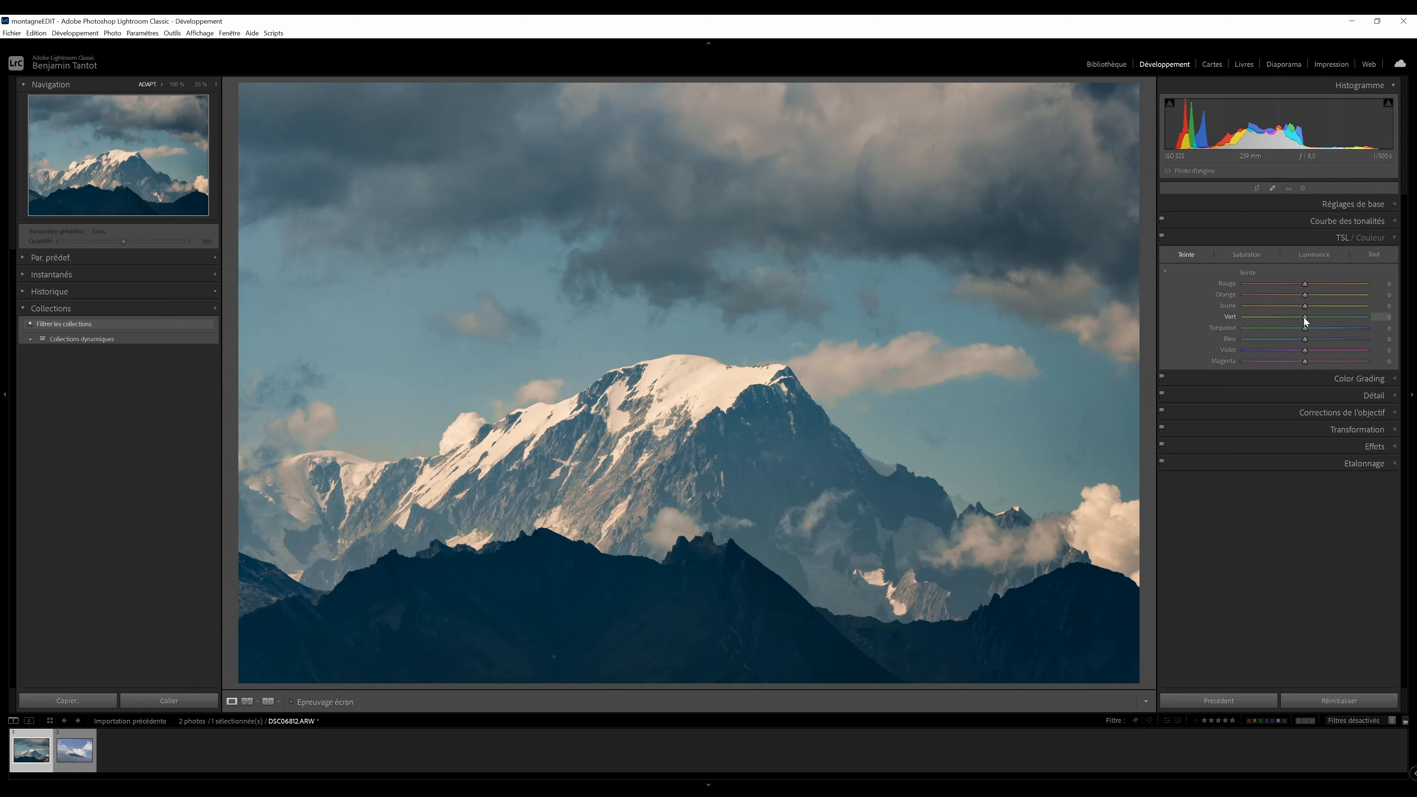
mouse_move(1310, 318)
left_mouse_down()
mouse_move(1370, 317)
mouse_move(1300, 333)
left_mouse_up()
left_click(1246, 254)
mouse_move(1306, 319)
left_mouse_down()
mouse_move(1244, 320)
mouse_move(1301, 319)
mouse_move(1263, 335)
mouse_move(1301, 341)
left_mouse_up()
double_click(1229, 329)
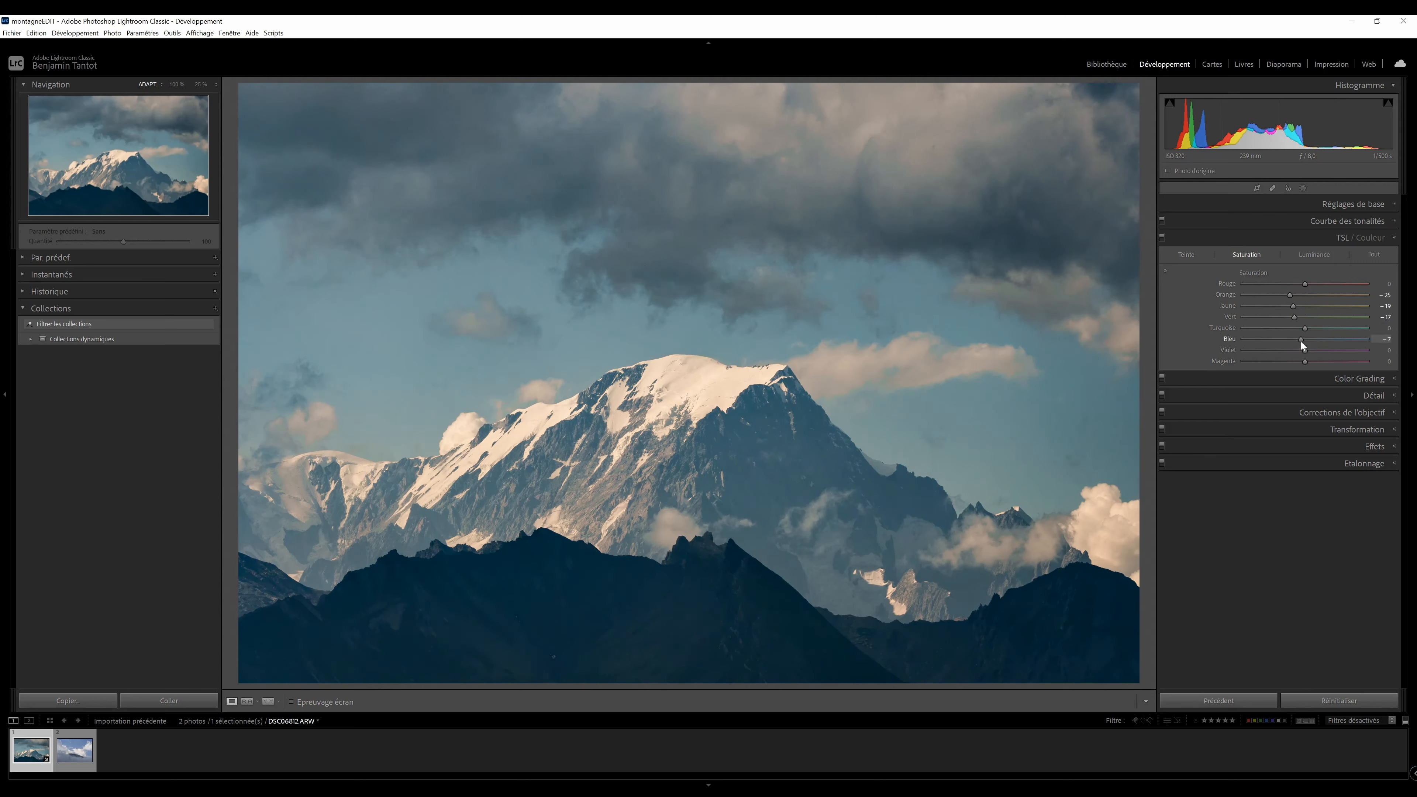
double_click(1231, 339)
mouse_move(1308, 366)
left_mouse_down()
mouse_move(1278, 343)
mouse_move(1314, 350)
left_mouse_up()
Set the colour temperature to 7548 and readjust the whites, highlights and clarity
left_click(1344, 202)
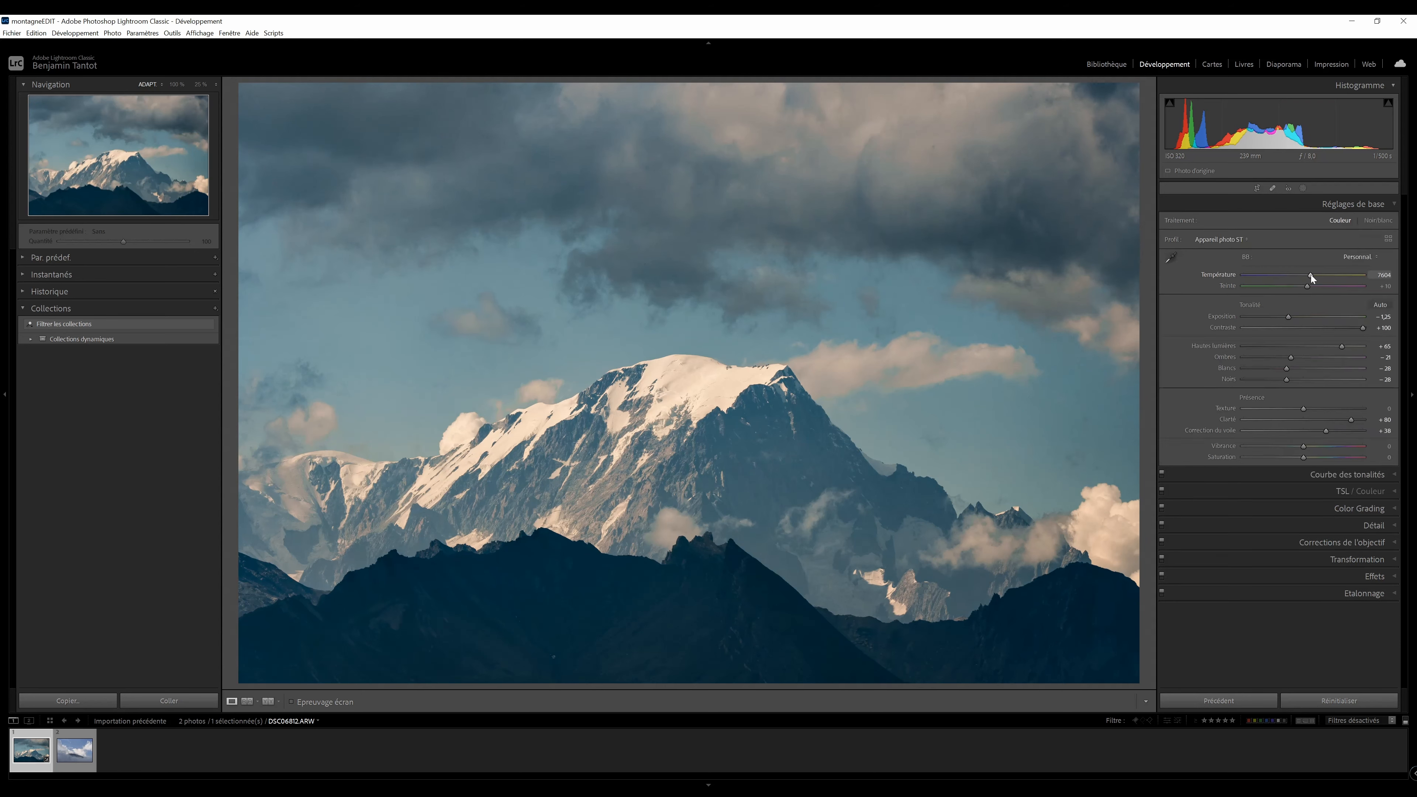
left_click_drag(1312, 275, 1310, 275)
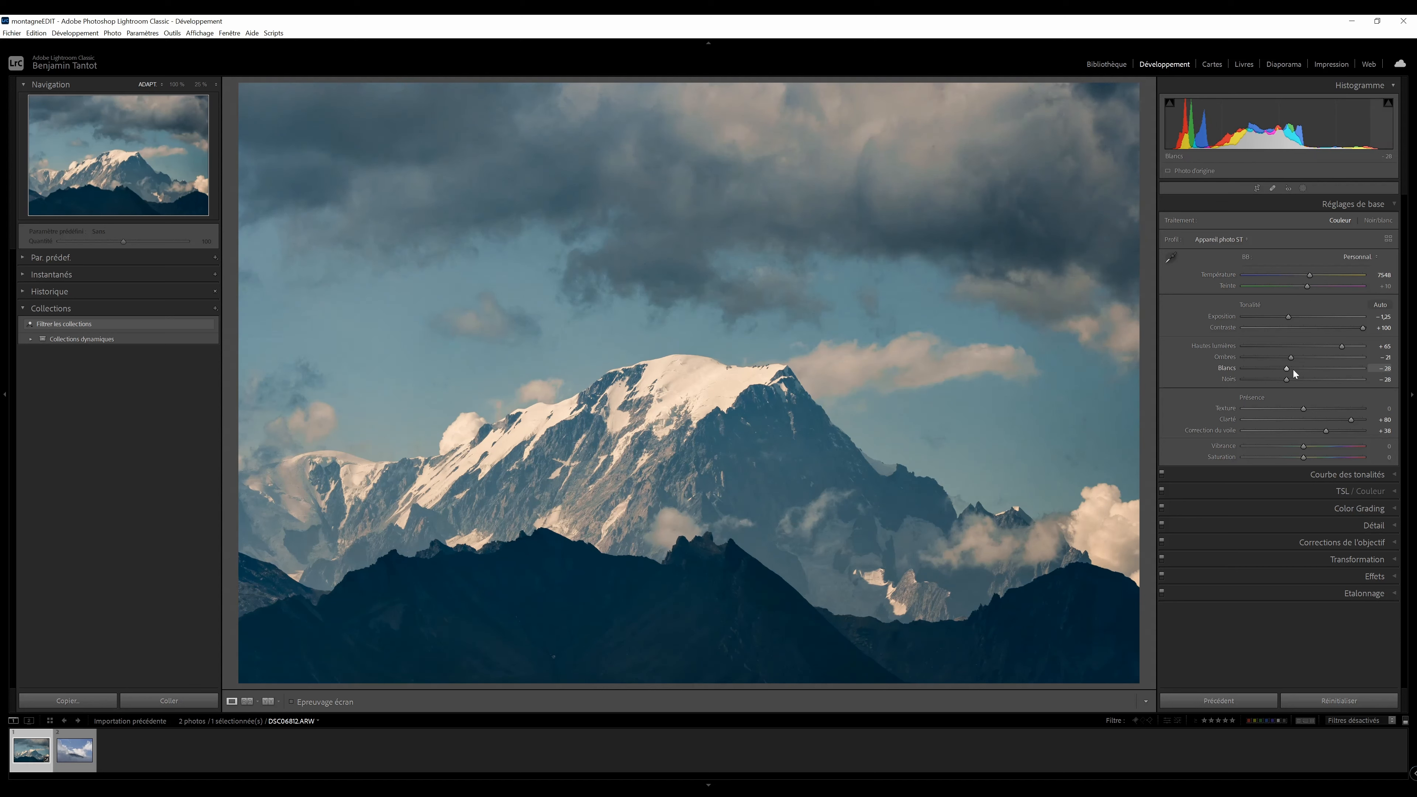
left_click_drag(1285, 369, 1331, 347)
left_click_drag(1351, 420, 1310, 416)
Colour grade the photo with a faint blue tint in the highlights, orange in the shadows and cyan in the midtones
left_click(1353, 505)
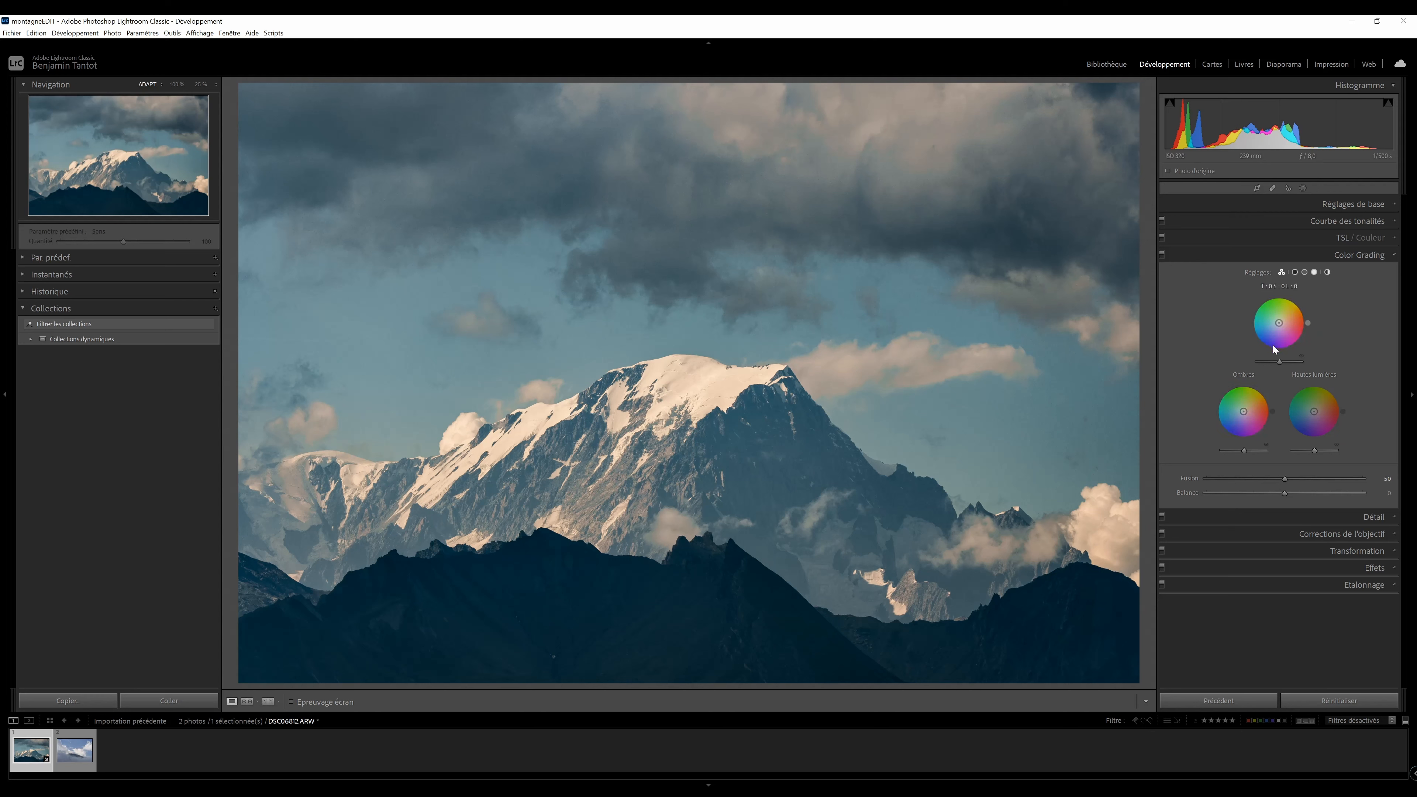
mouse_move(1314, 415)
left_mouse_down()
mouse_move(1318, 404)
mouse_move(1286, 414)
mouse_move(1312, 412)
left_mouse_up()
left_click_drag(1279, 323, 1280, 322)
left_click_drag(1244, 412, 1245, 411)
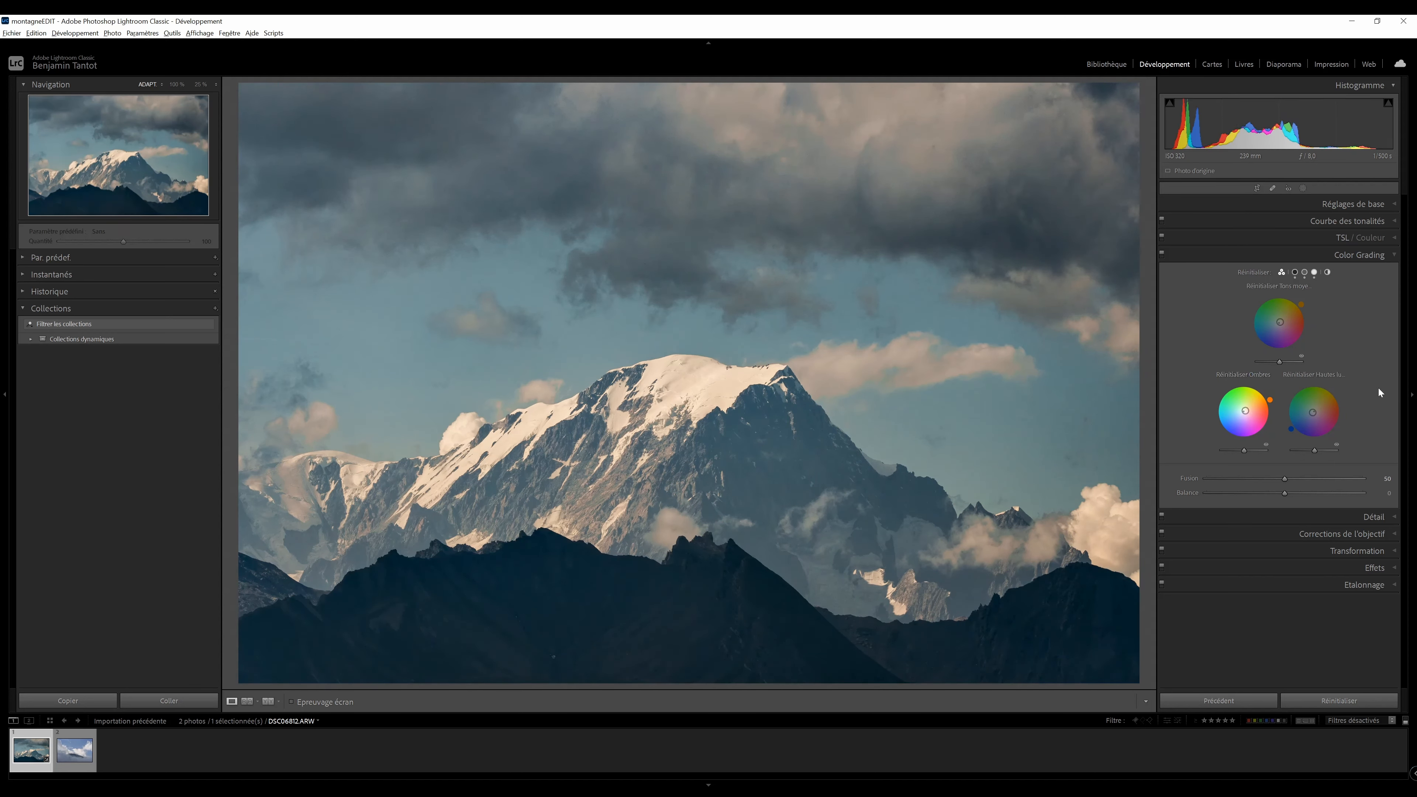
left_click_drag(1280, 322, 1277, 323)
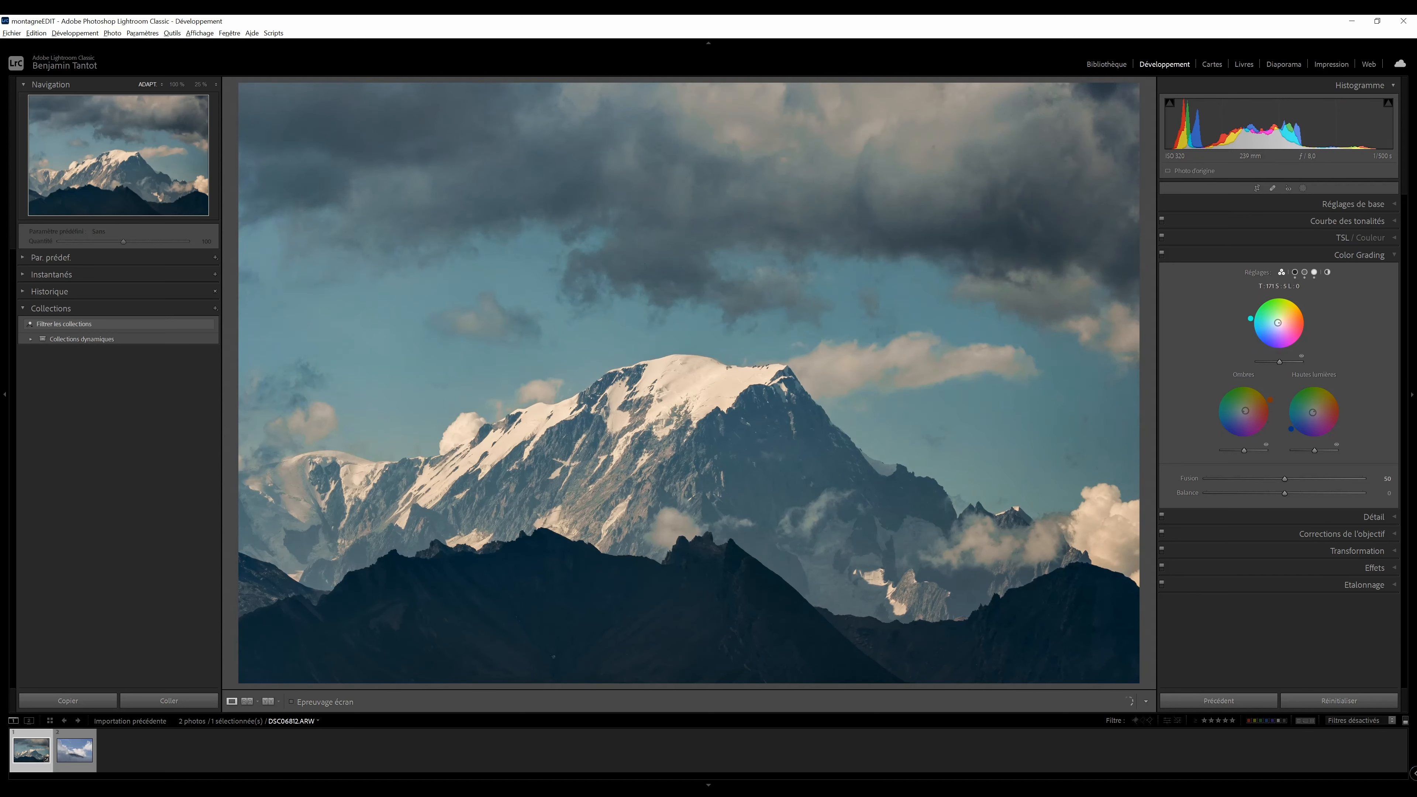
Shift the highlights tint to a faint yellow-orange and compare the photo with and without the colour grading
left_click_drag(1318, 412, 1315, 412)
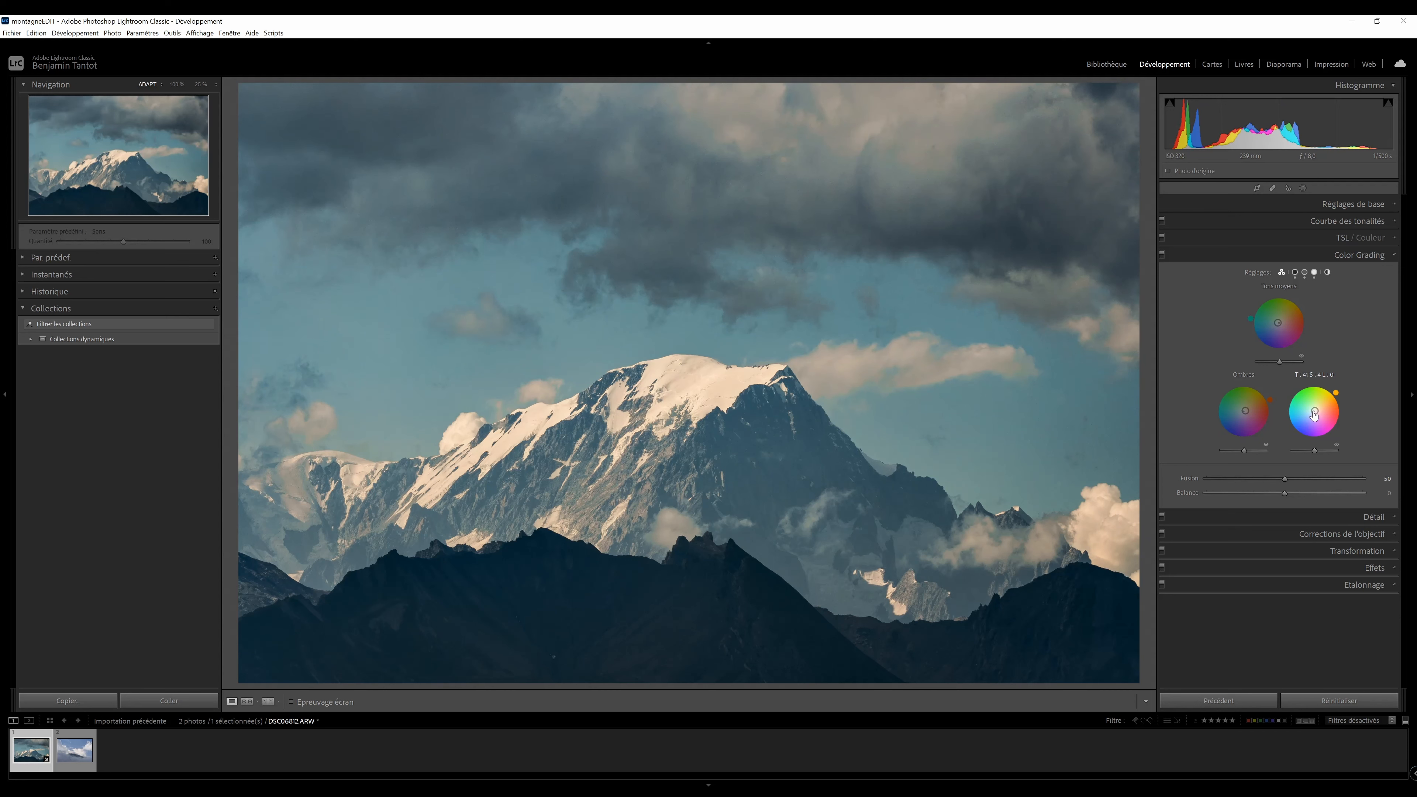
left_click(1161, 255)
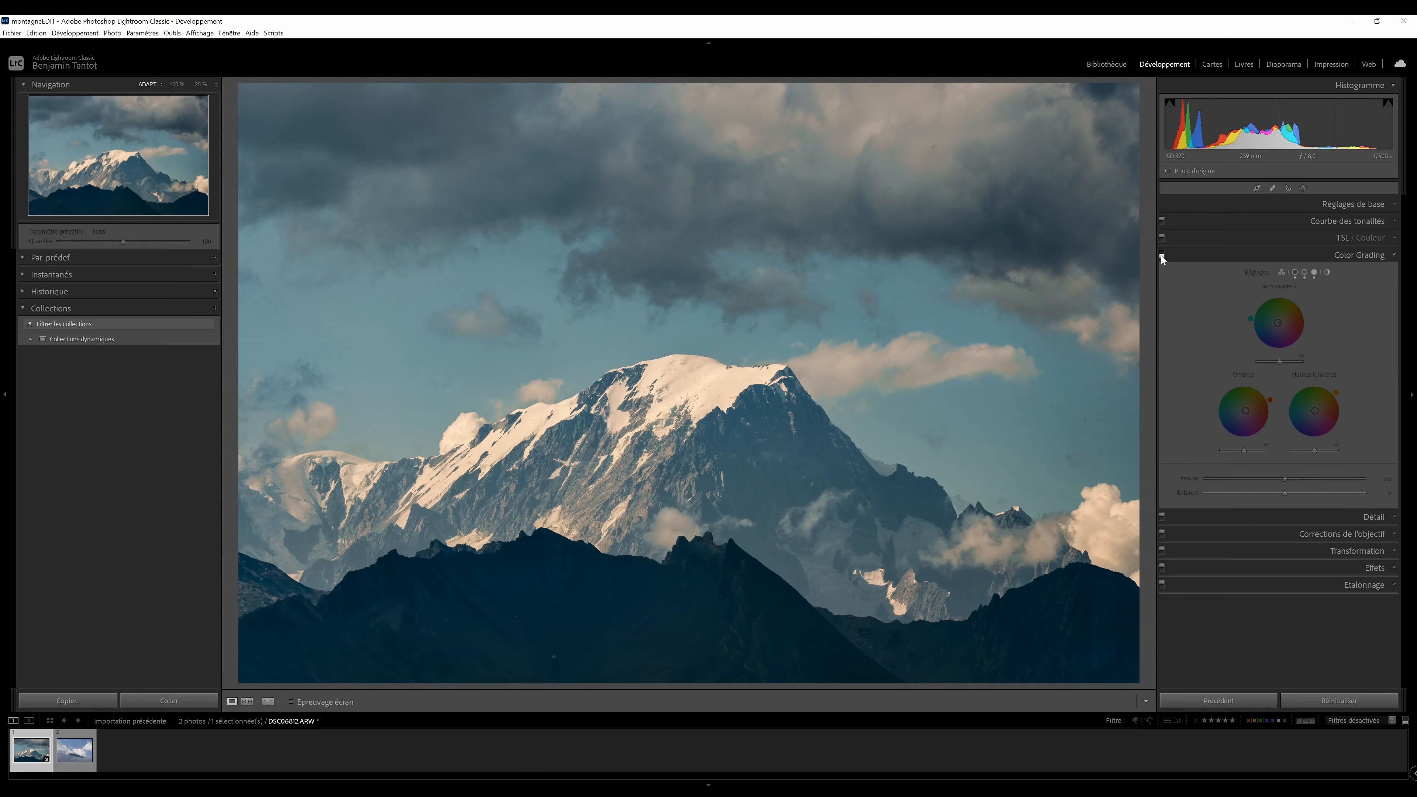
left_click(1161, 256)
left_click(1162, 256)
left_click(1160, 255)
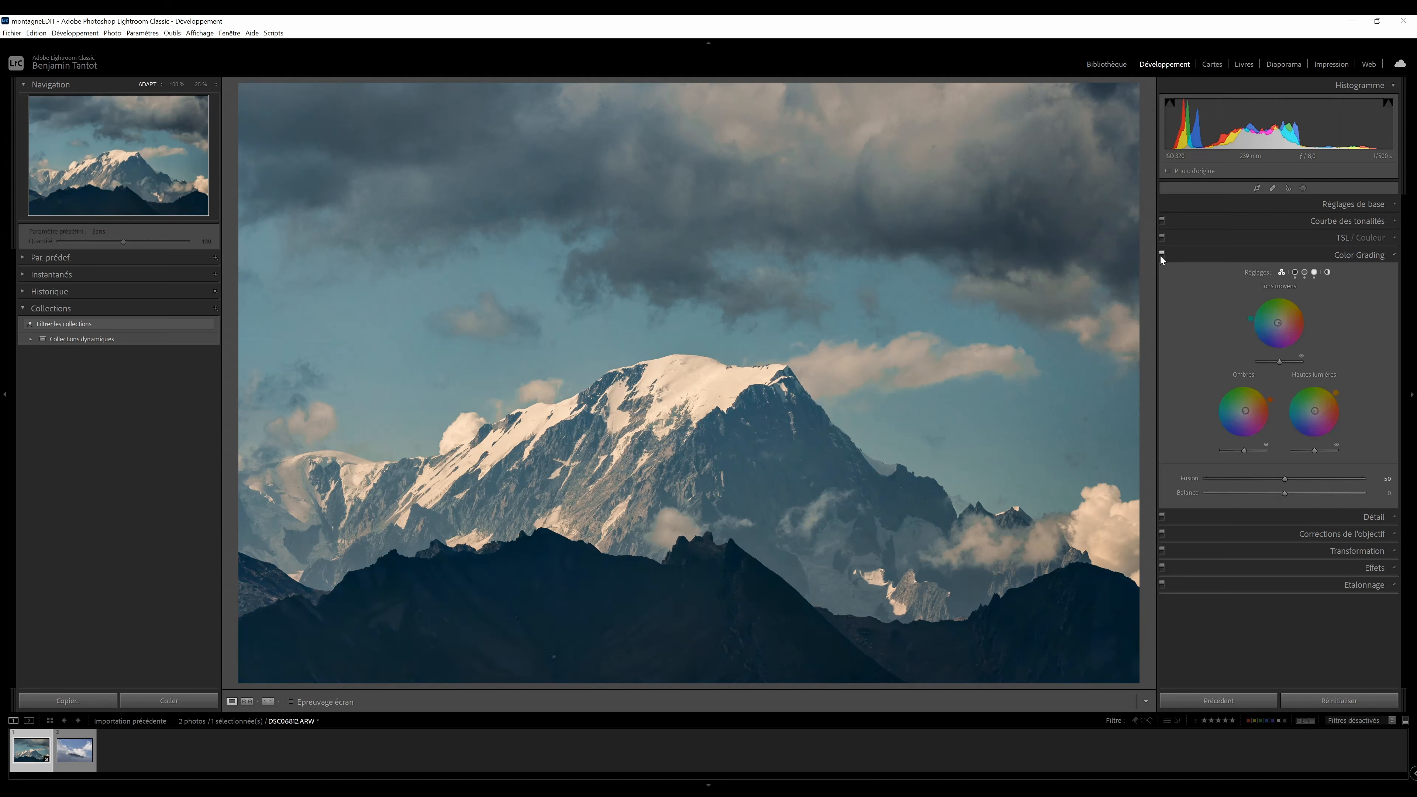
left_click(1161, 255)
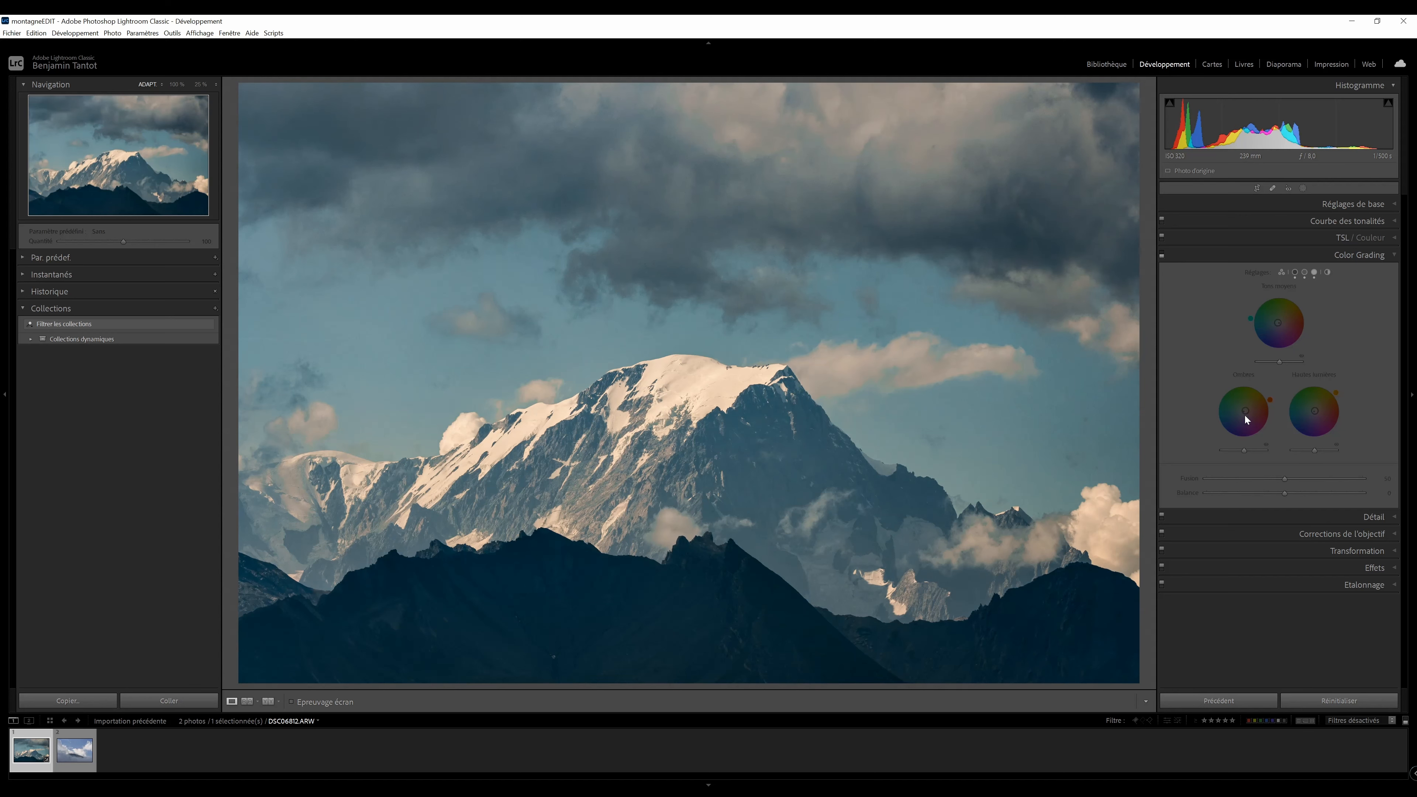
left_click(1161, 256)
Change the midtones tint to a faint orange and readjust the orange tint in the shadows
key("alt")
left_click_drag(1243, 414, 1246, 411)
left_click_drag(1278, 322, 1305, 309)
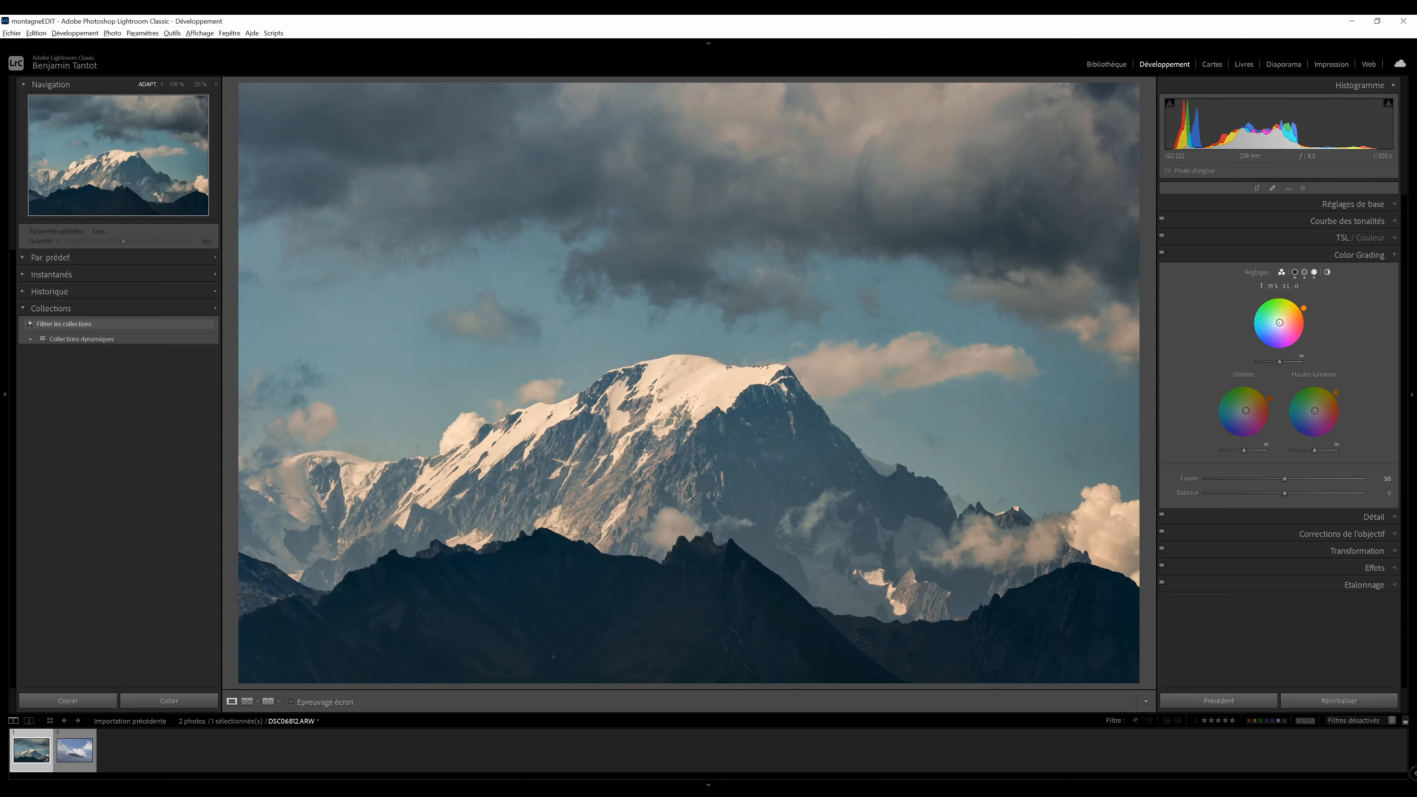
left_click_drag(1248, 414, 1249, 412)
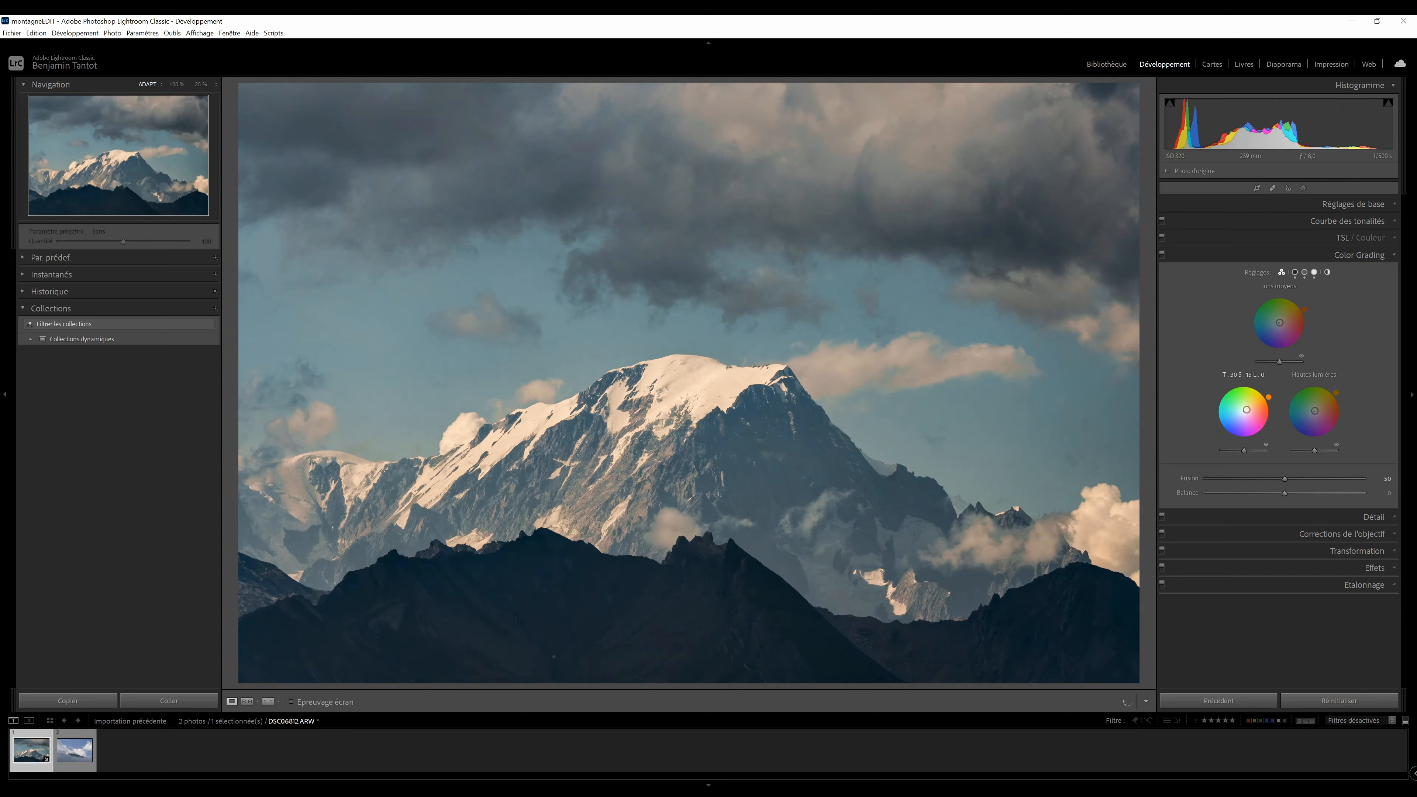
key("ctrl+z")
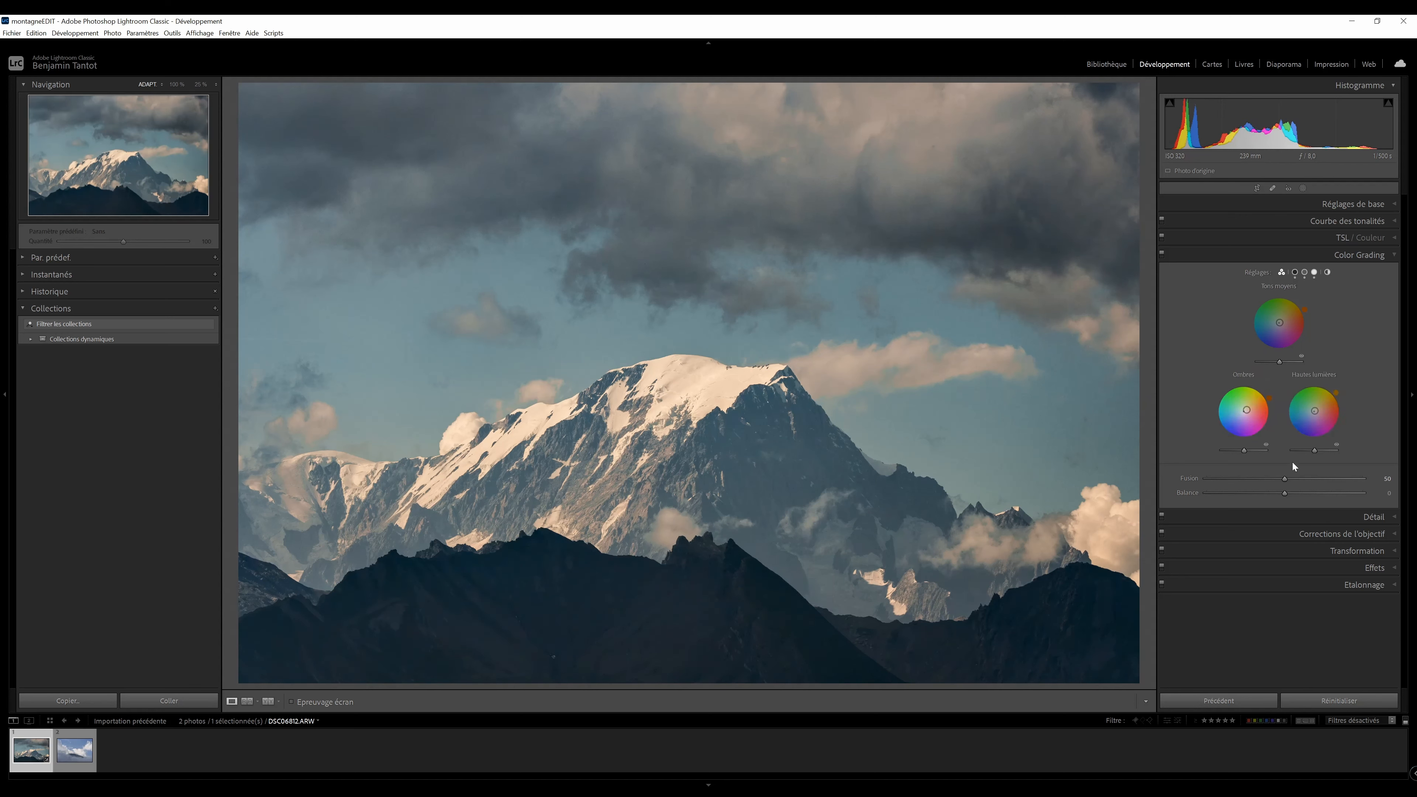
Compare the photo repeatedly with the colour grading switched off and on
left_click(1162, 253)
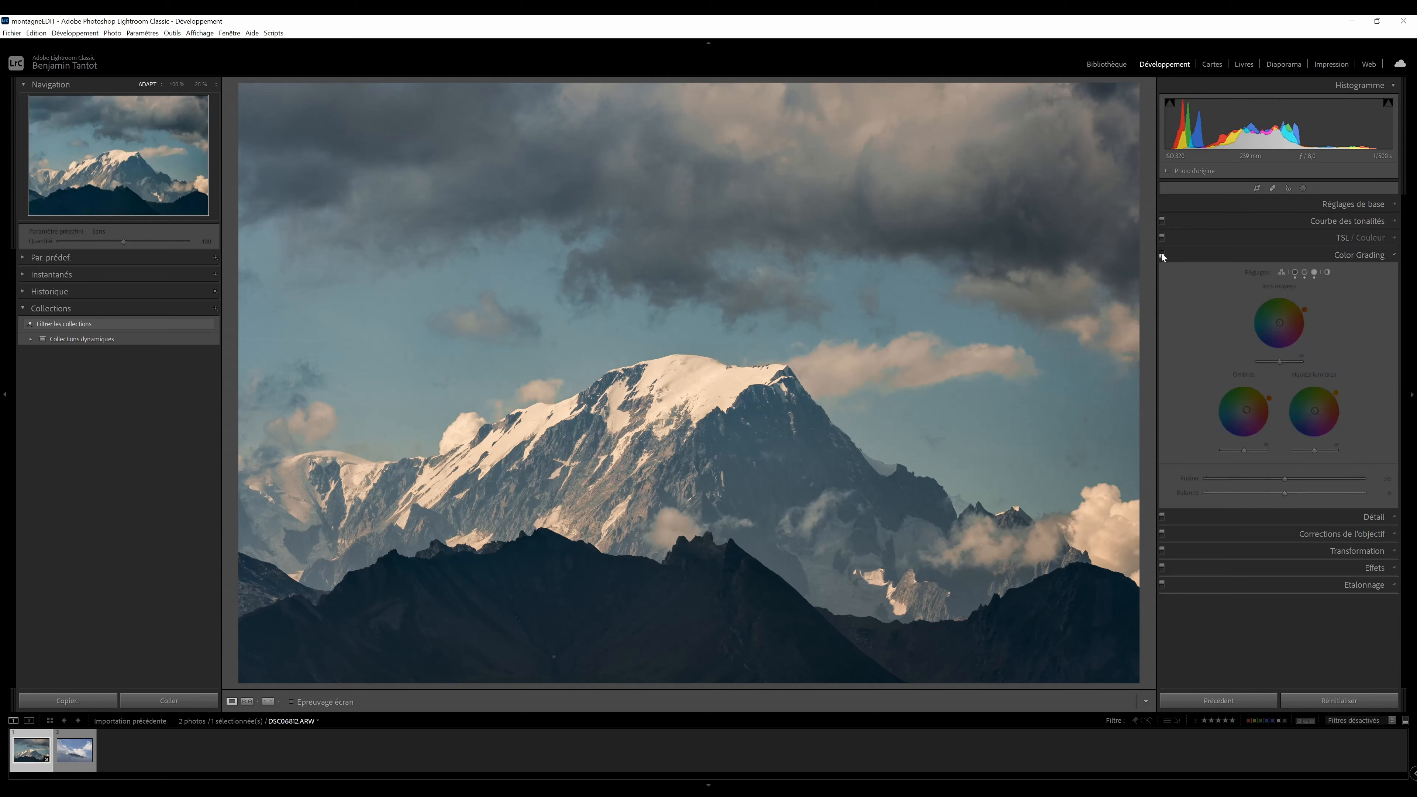
left_click(1162, 253)
left_click(1162, 252)
left_click(1162, 252)
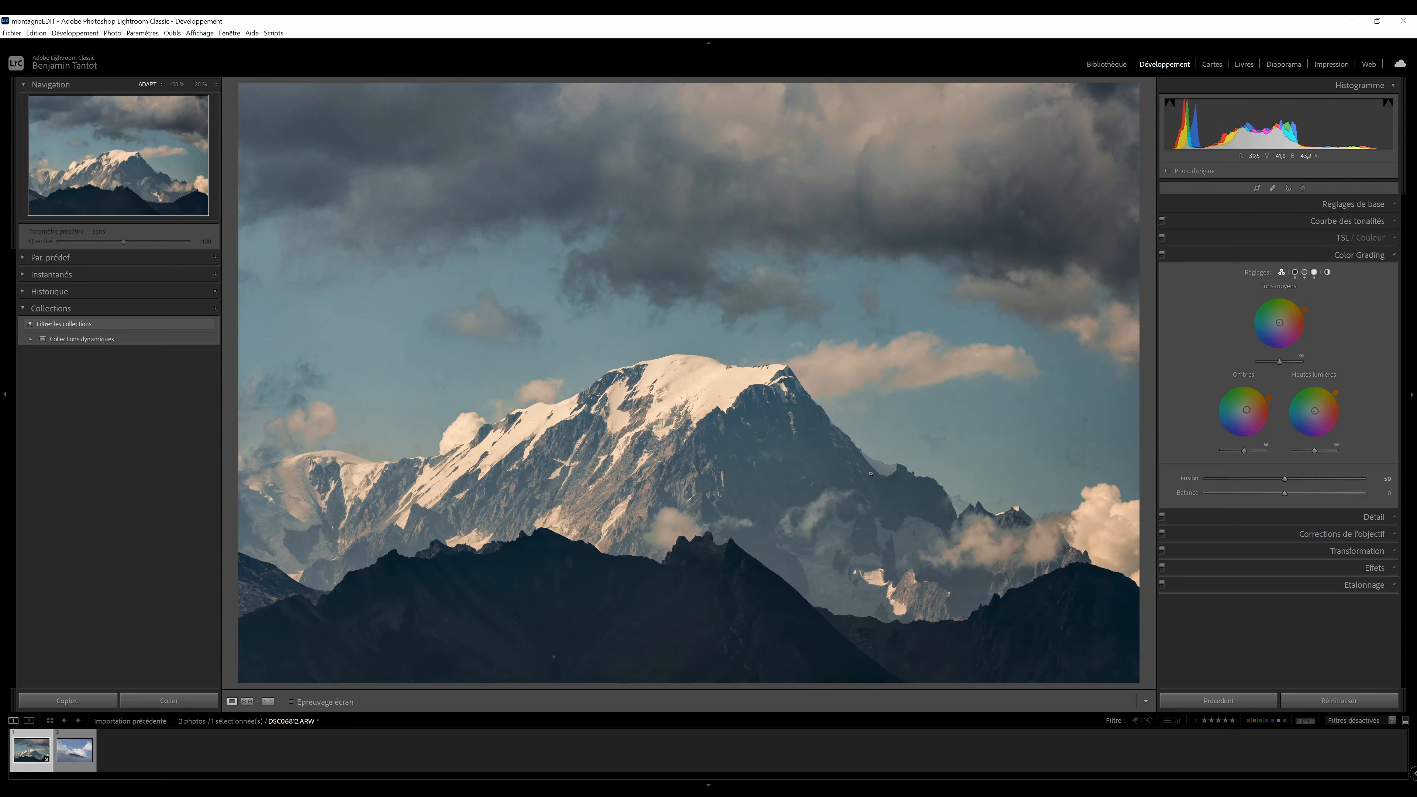
left_click(1161, 254)
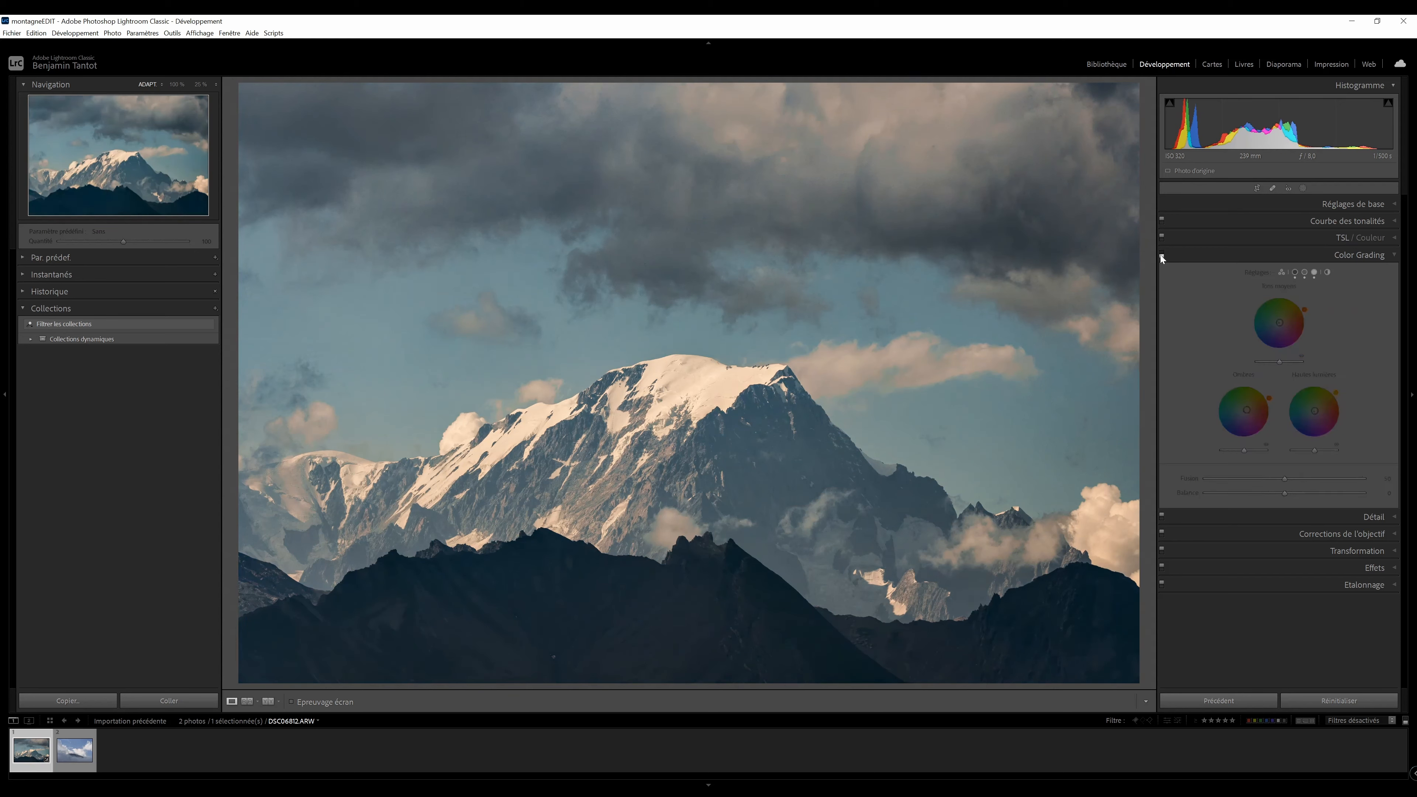
left_click(1160, 254)
left_click(1161, 254)
left_click(1161, 254)
left_click(1161, 253)
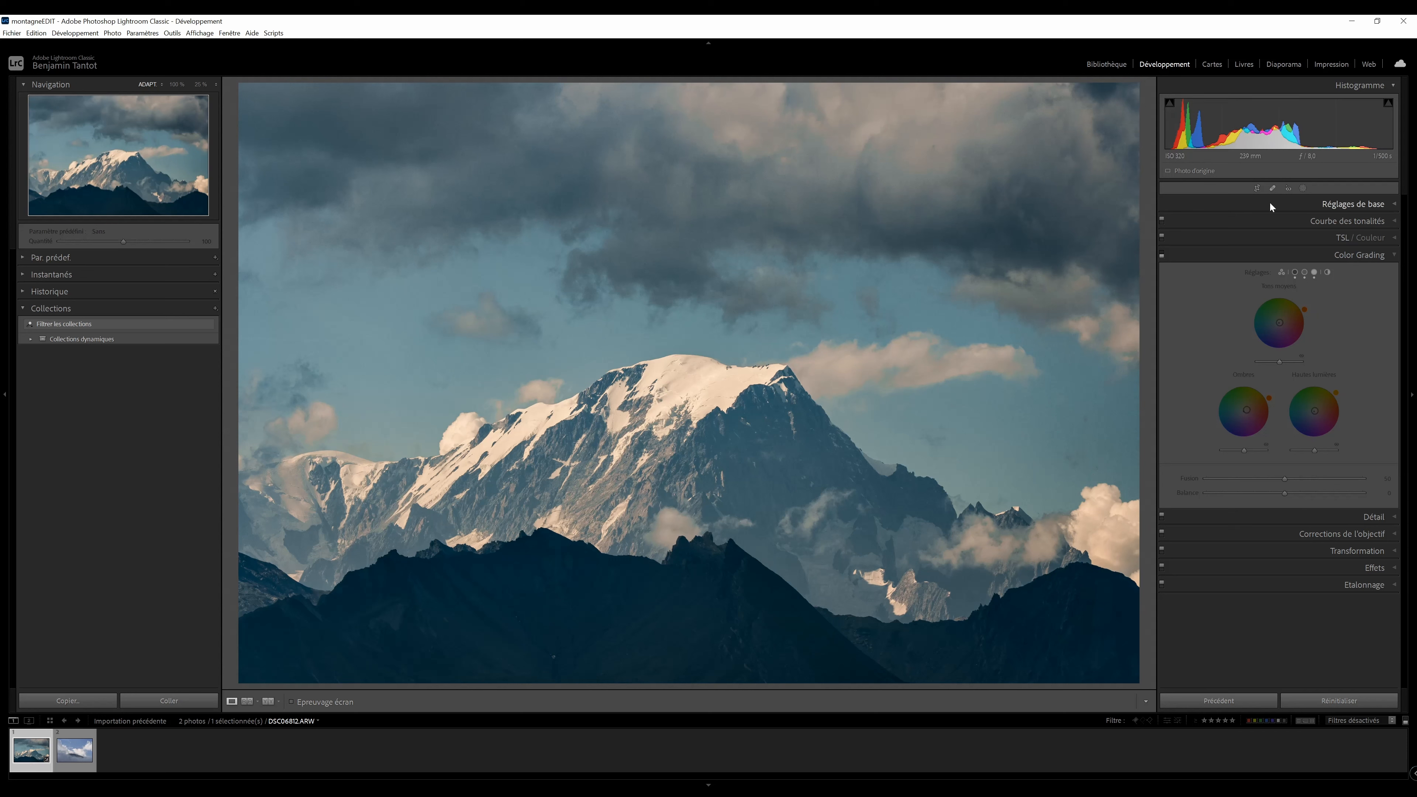
left_click(1161, 254)
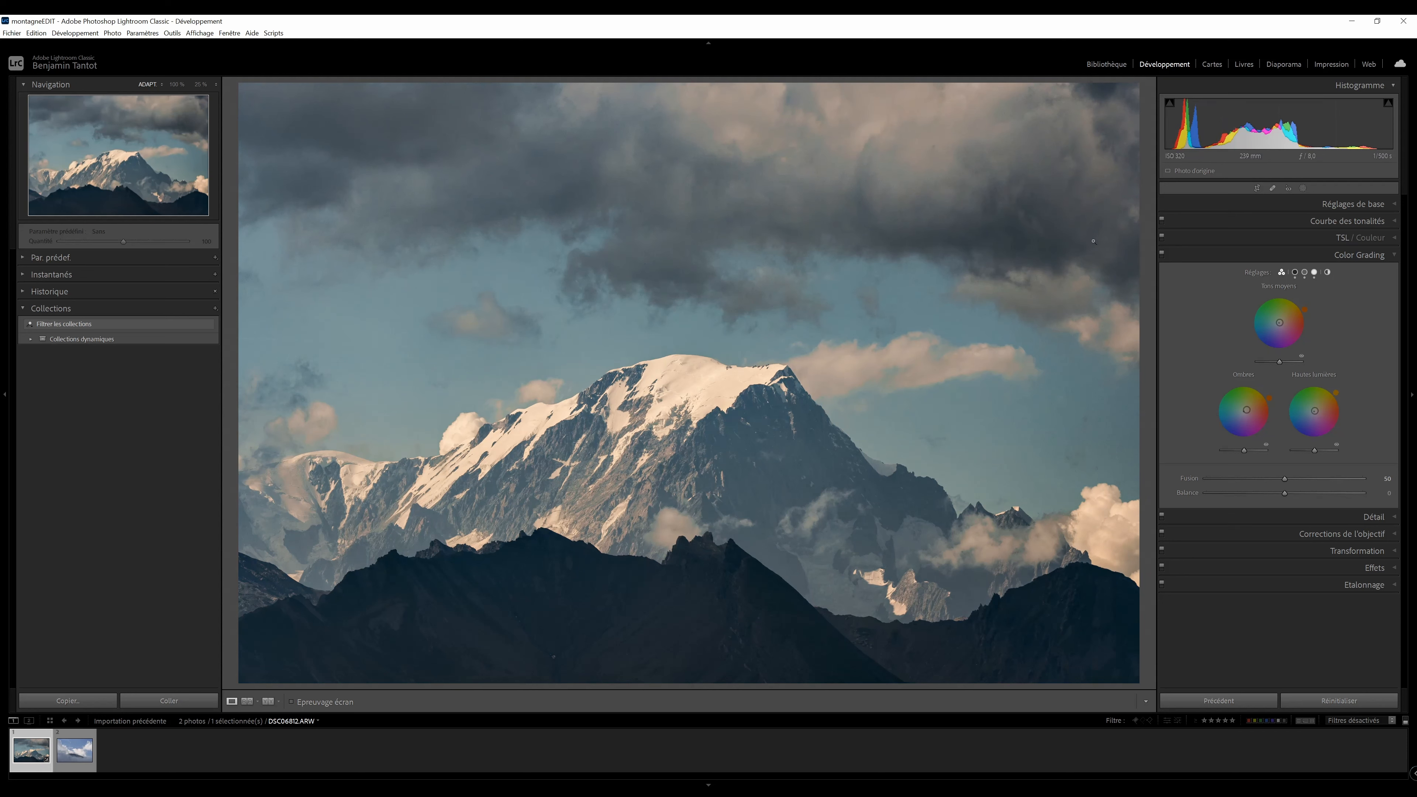
Readjust the faint highlights tint in the colour grading and try the basic shadows at +15
left_click_drag(1316, 417, 1315, 410)
left_click(1354, 205)
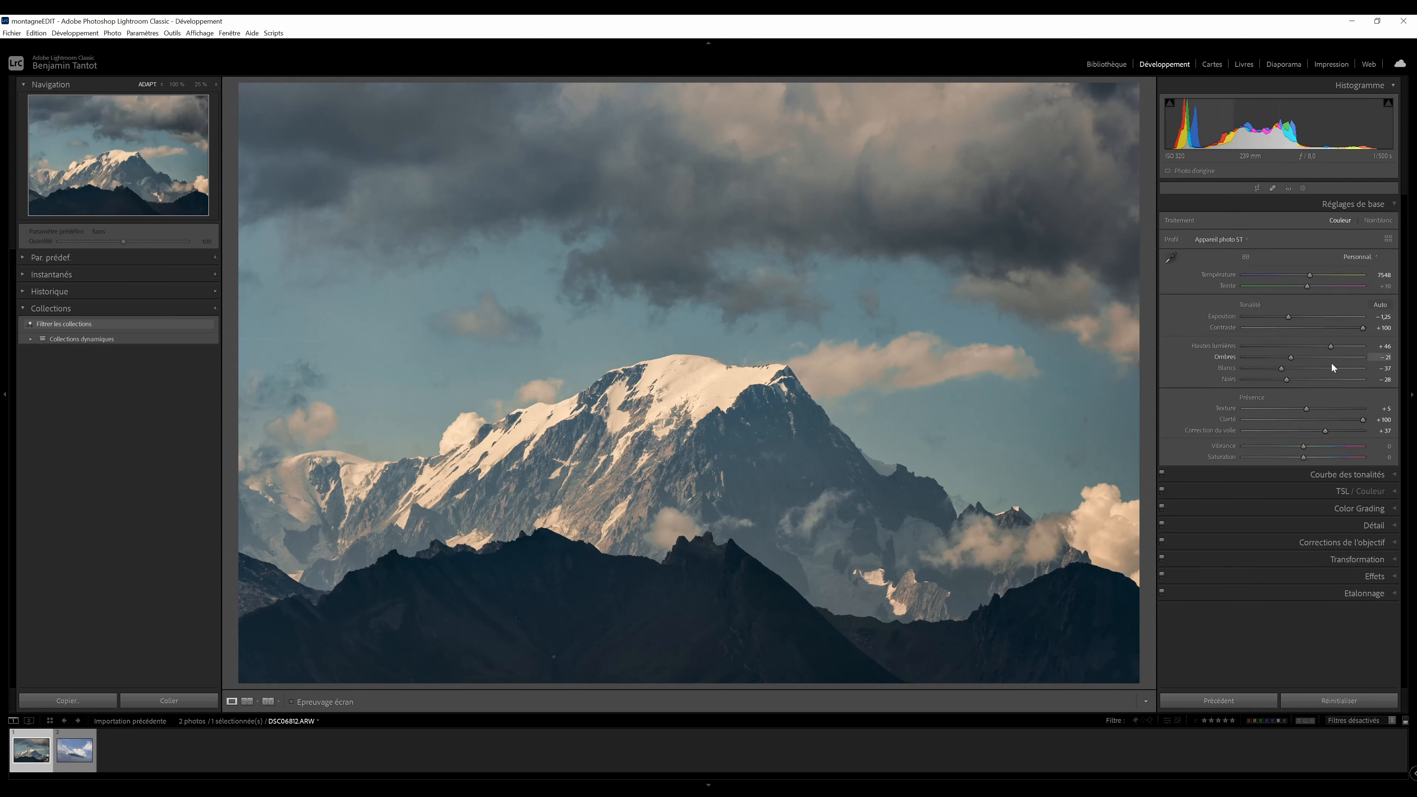
key("ctrl+z")
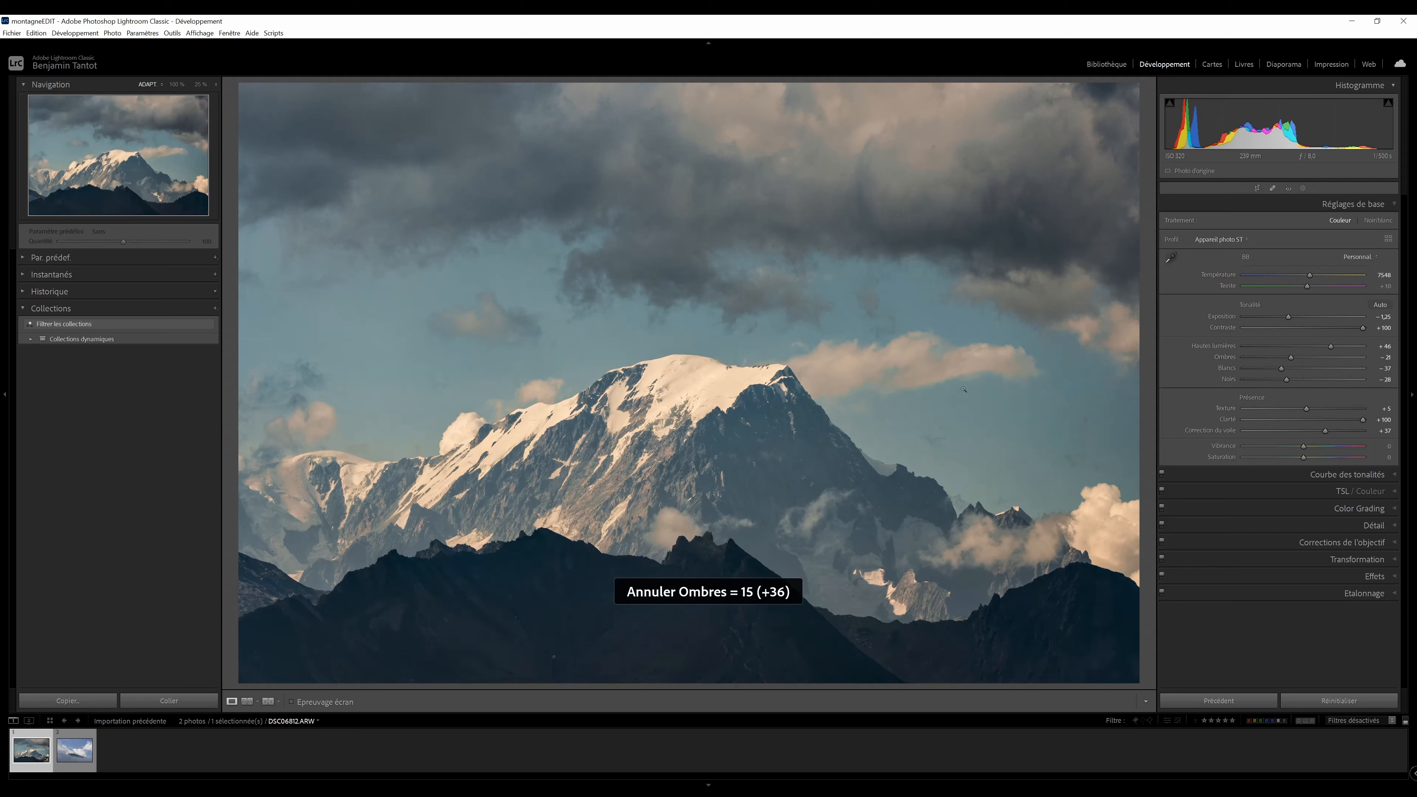
Test the global colour intensity and set the vibrance to +20 and the saturation to −5
left_click(1326, 447)
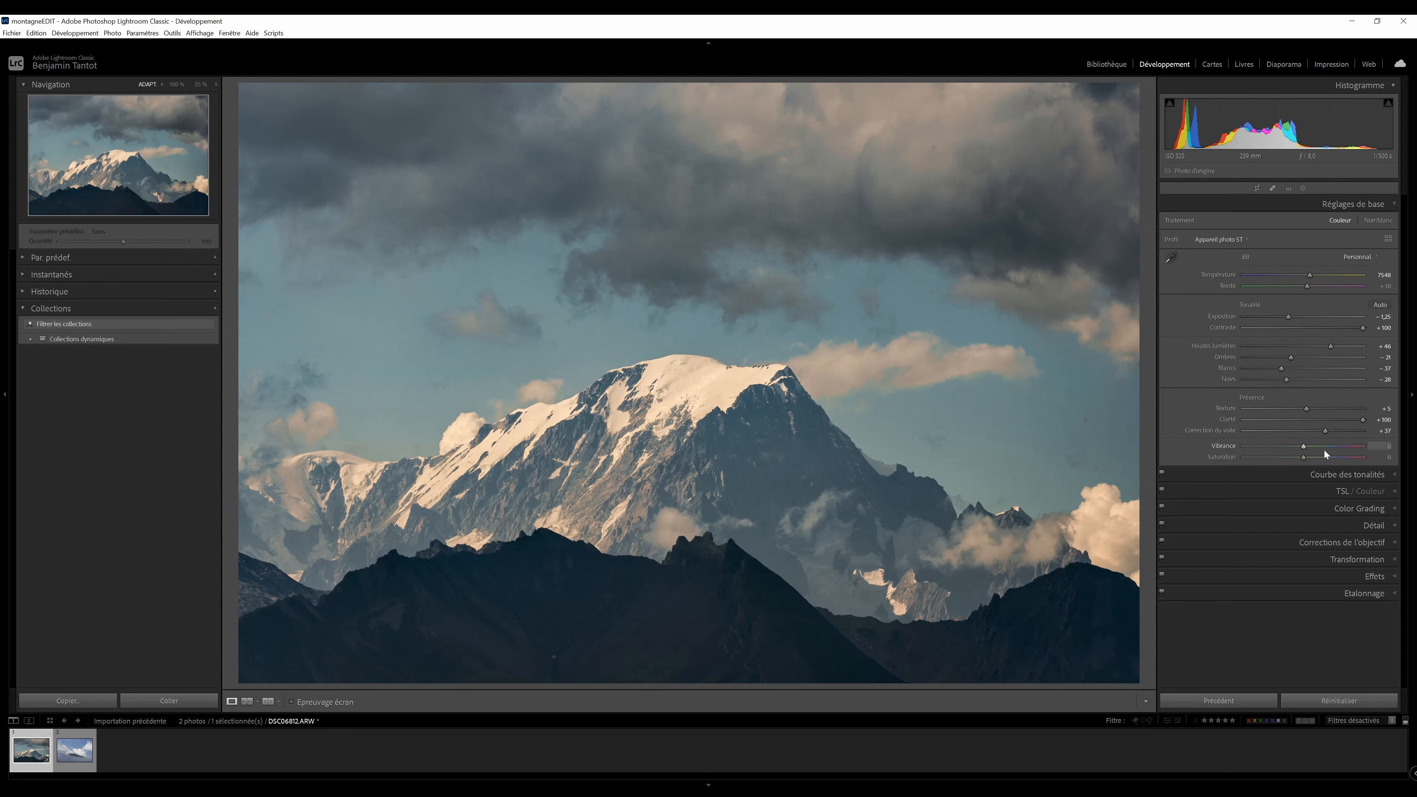
key("ctrl+z")
left_click(1314, 456)
key("ctrl+z")
left_click(1325, 446)
left_click(1292, 458)
left_click_drag(1292, 457, 1317, 450)
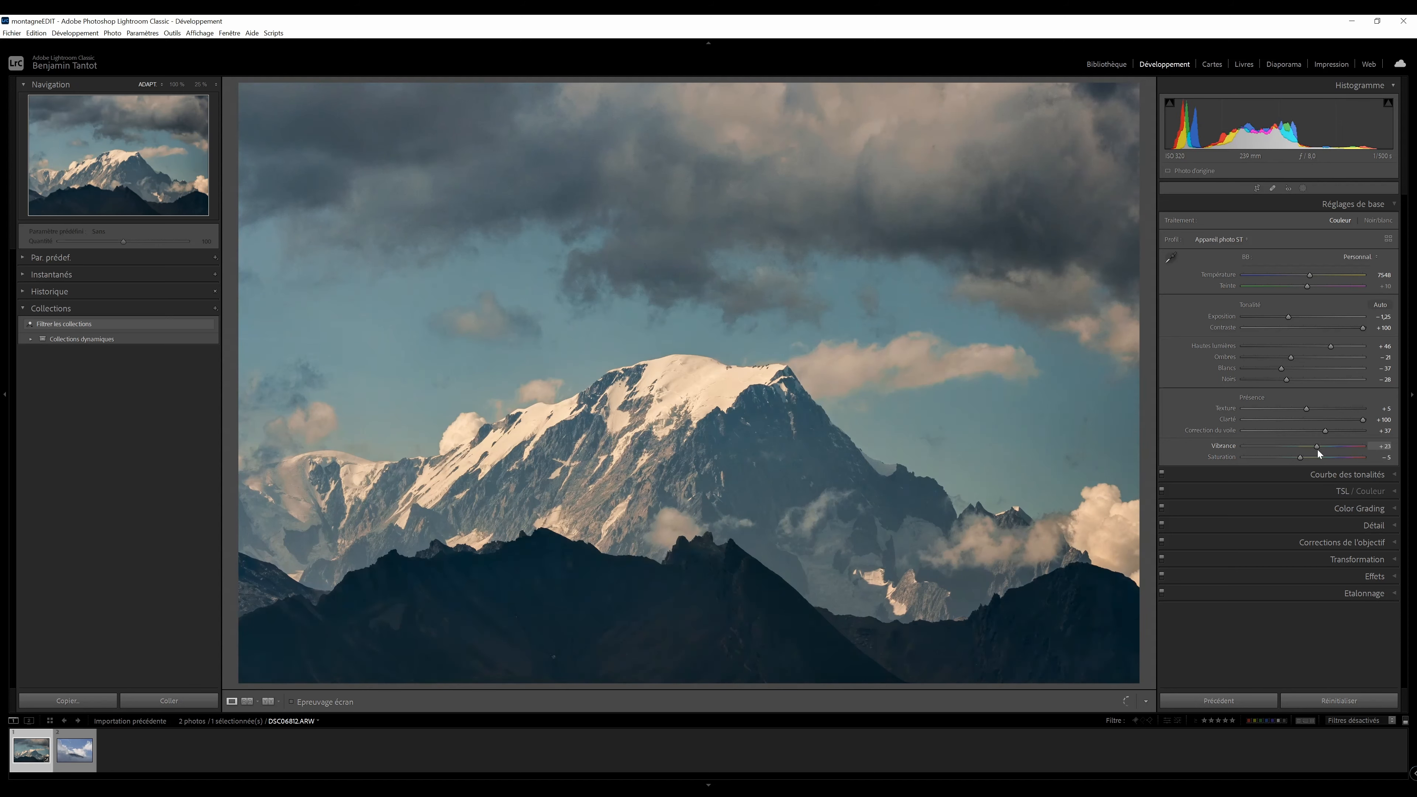
Try raising the HSL saturation of the blues to +50
left_click(1339, 490)
mouse_move(1313, 336)
left_mouse_down()
mouse_move(1335, 337)
mouse_move(1302, 338)
left_mouse_up()
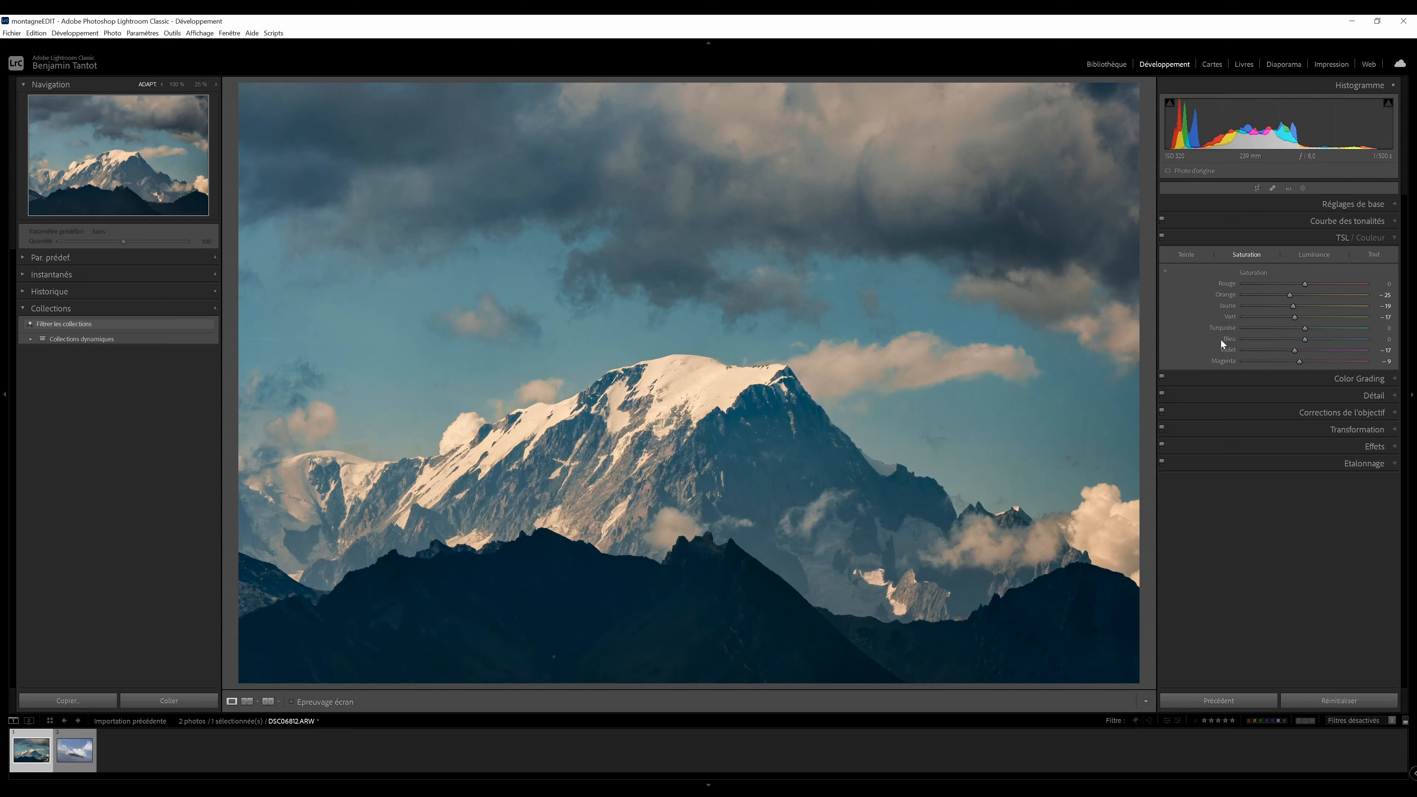
key("ctrl+z")
key("ctrl+z")
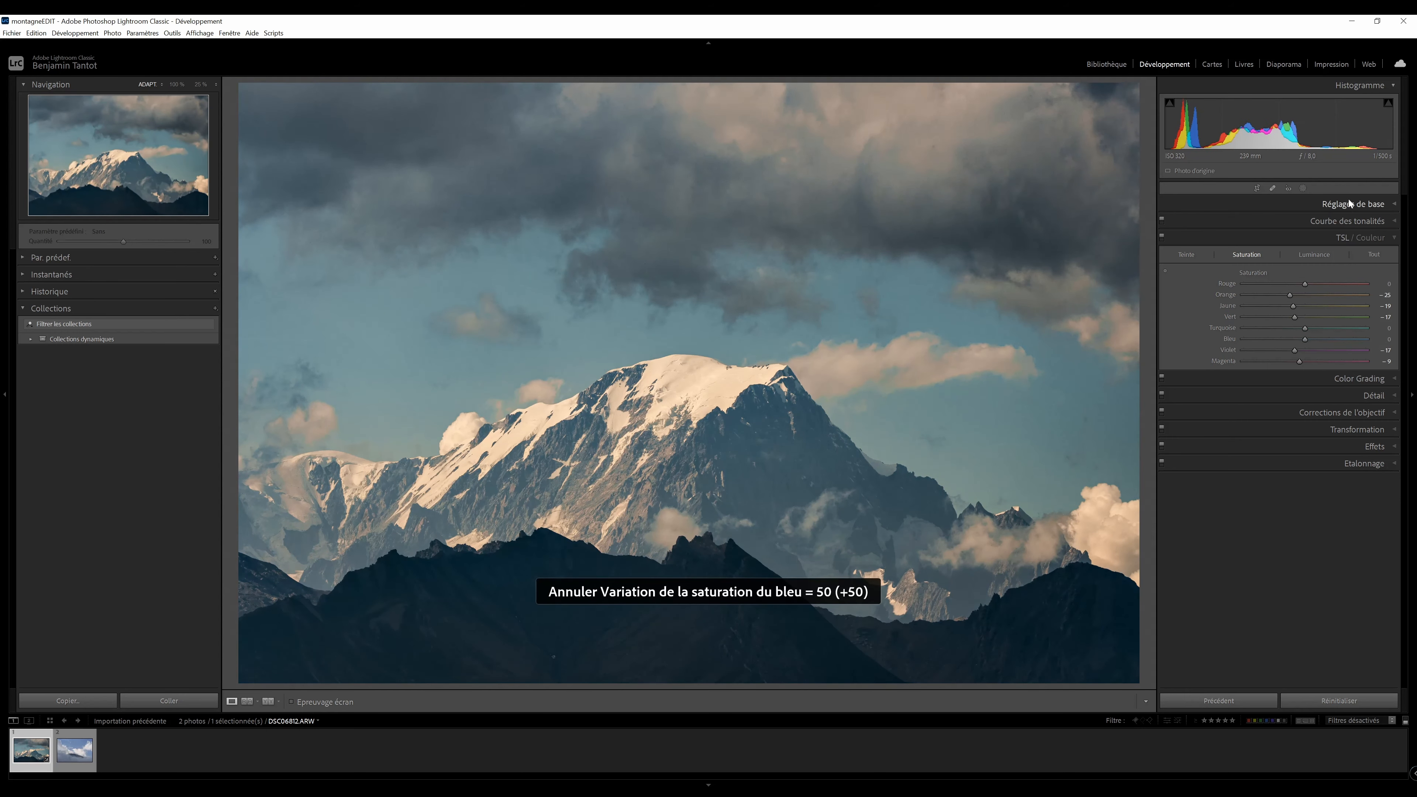
Create a mask that selects the sky and hide its red overlay
left_click(1349, 202)
left_click(1303, 188)
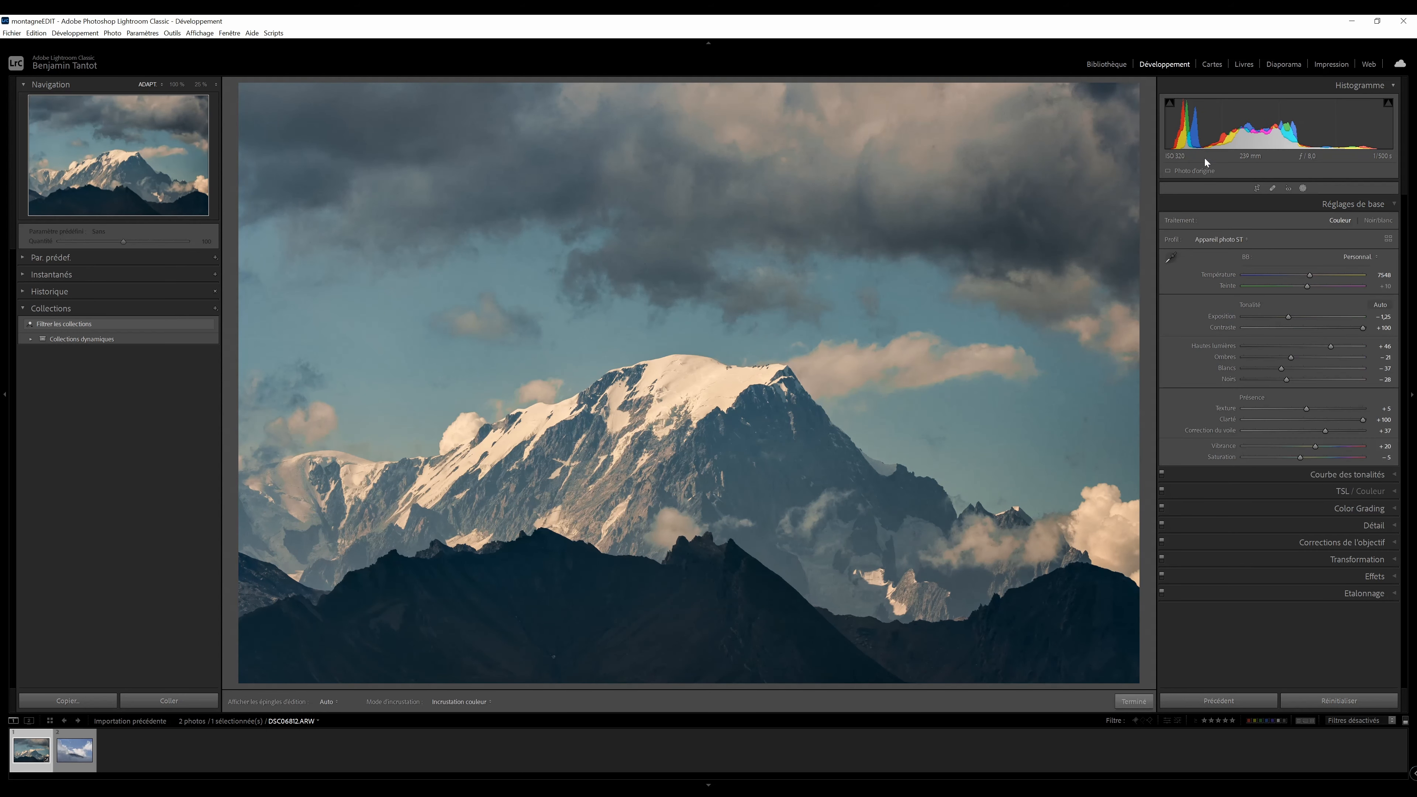
left_click(1239, 232)
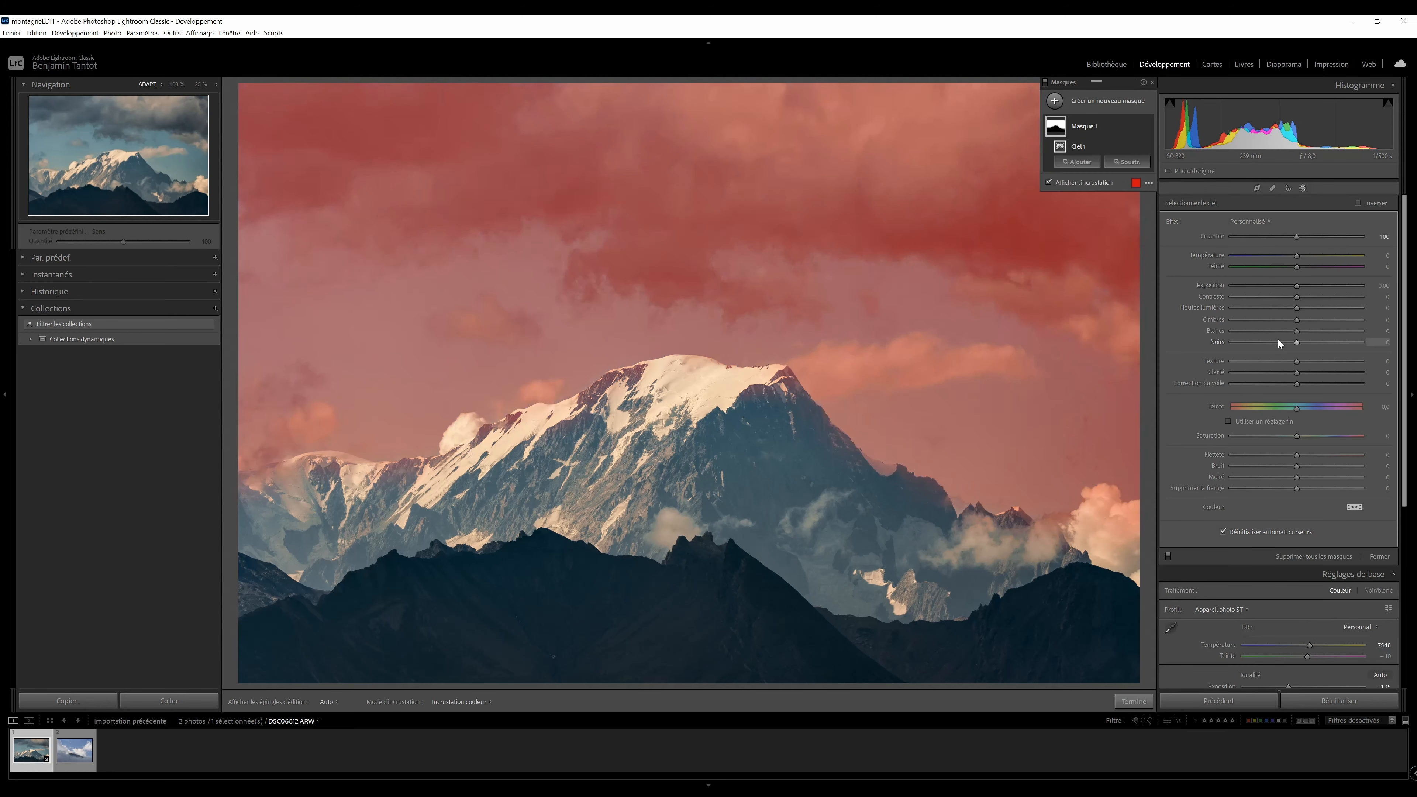
key("o")
Set the sky mask's clarity to 13, raise its saturation slightly and compare the result with the reset photo
mouse_move(1294, 437)
left_mouse_down()
mouse_move(1325, 440)
mouse_move(1304, 450)
left_mouse_up()
mouse_move(1302, 375)
left_mouse_down()
mouse_move(1366, 389)
mouse_move(1306, 384)
left_mouse_up()
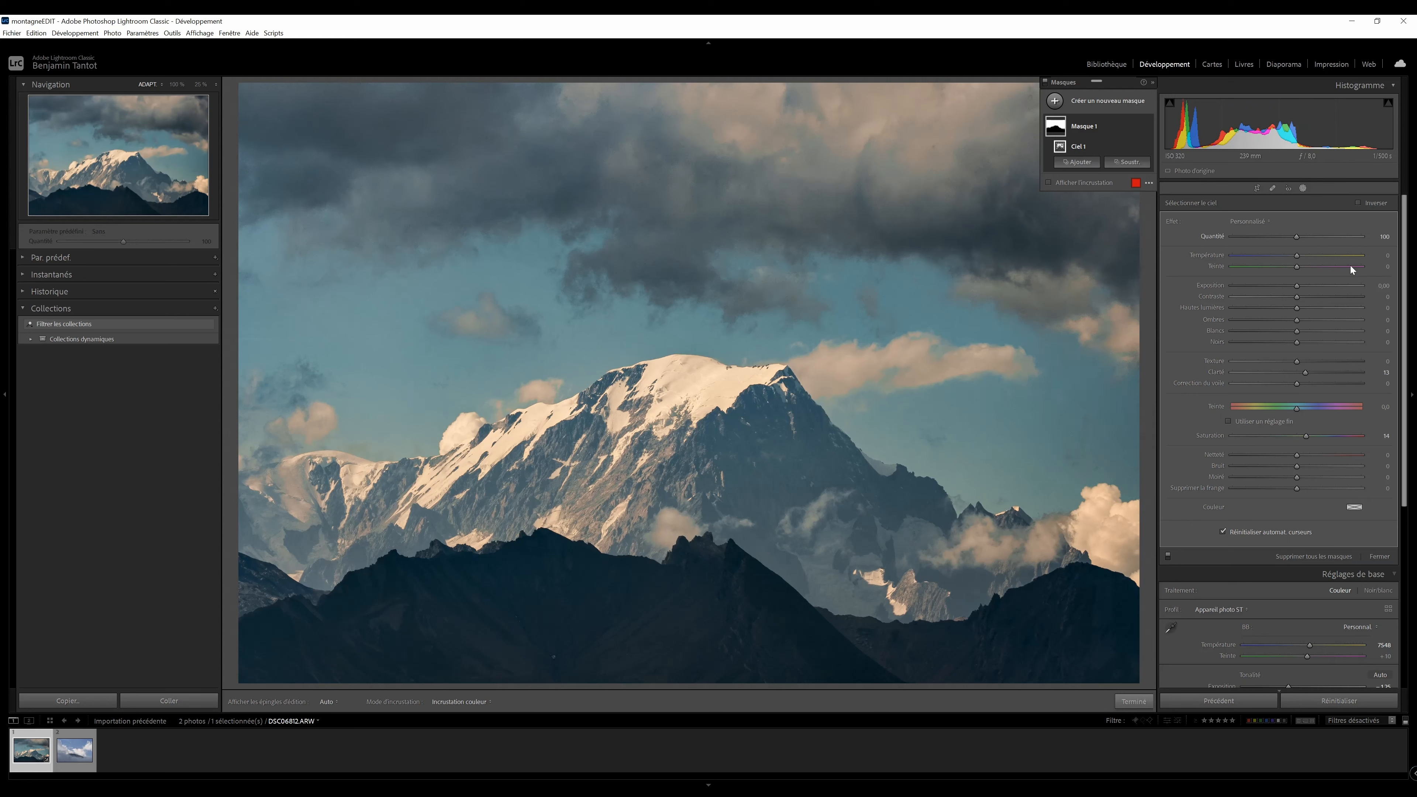
left_click_drag(1303, 434, 1312, 437)
left_click(1304, 189)
key("ctrl+alt+r")
key("ctrl+z")
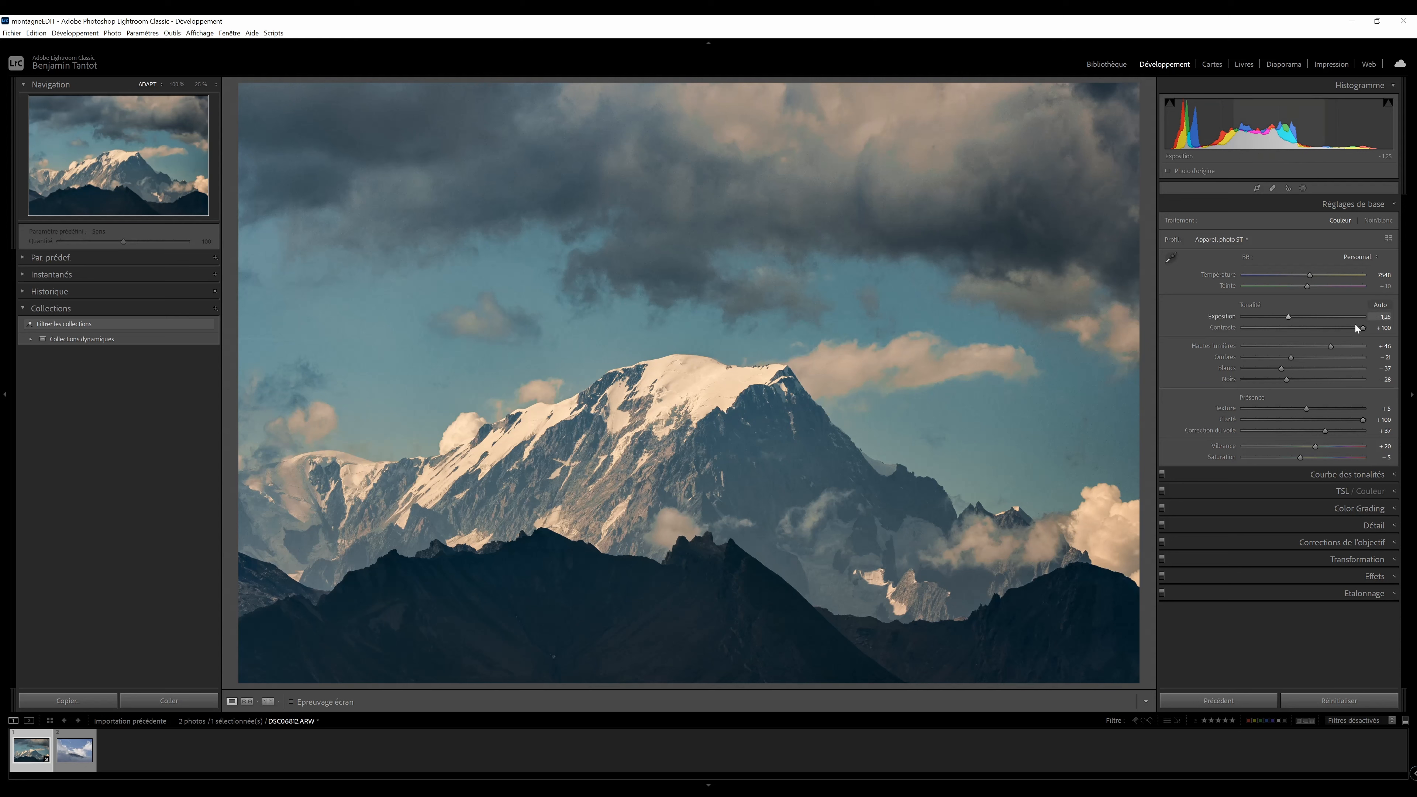
Try several shadow, midtone and highlight points on the tone curve and remove them
left_click(1345, 479)
left_click(1290, 289)
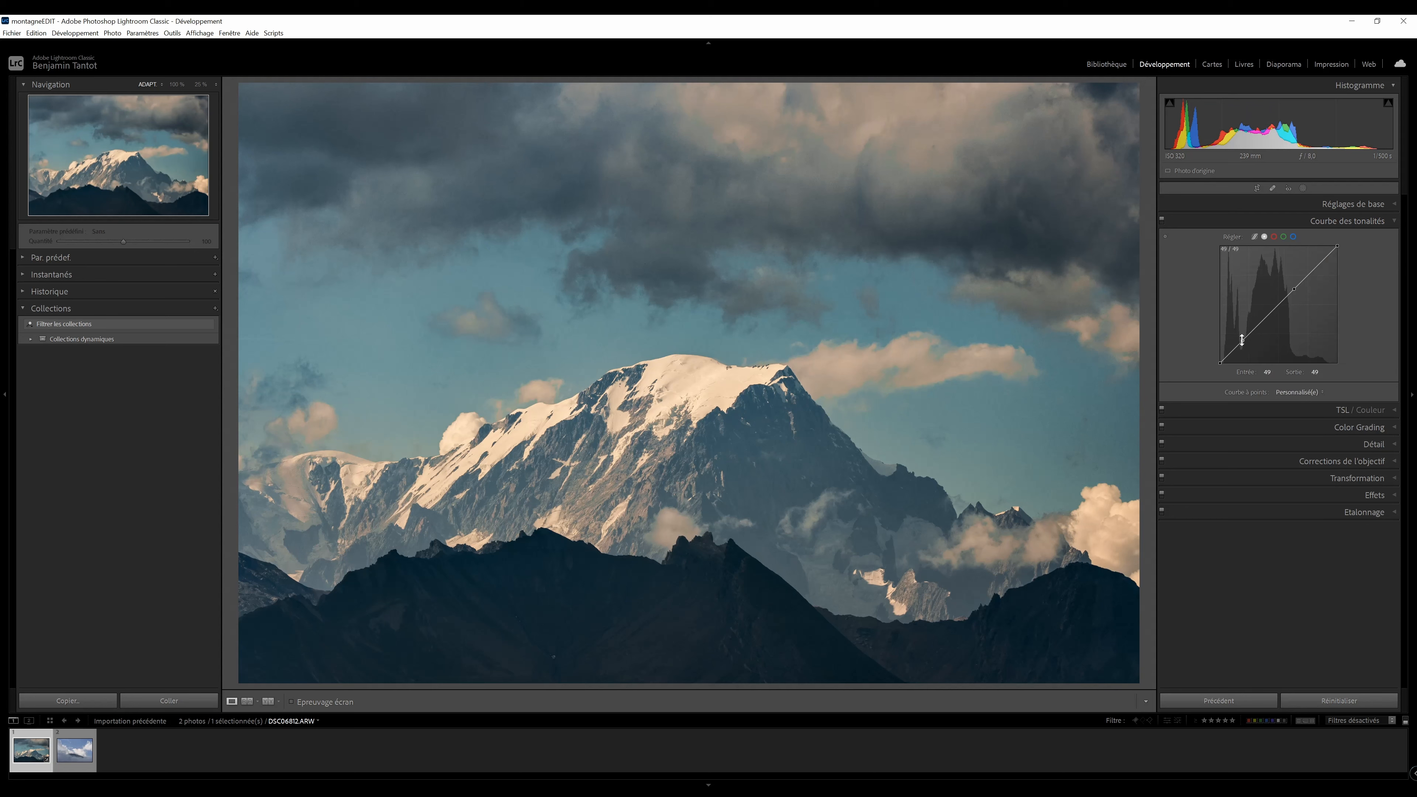
left_click_drag(1242, 340, 1242, 343)
left_click_drag(1293, 291, 1283, 299)
left_click(1307, 272)
left_click_drag(1310, 275, 1283, 312)
right_click(1303, 278)
left_click(1328, 286)
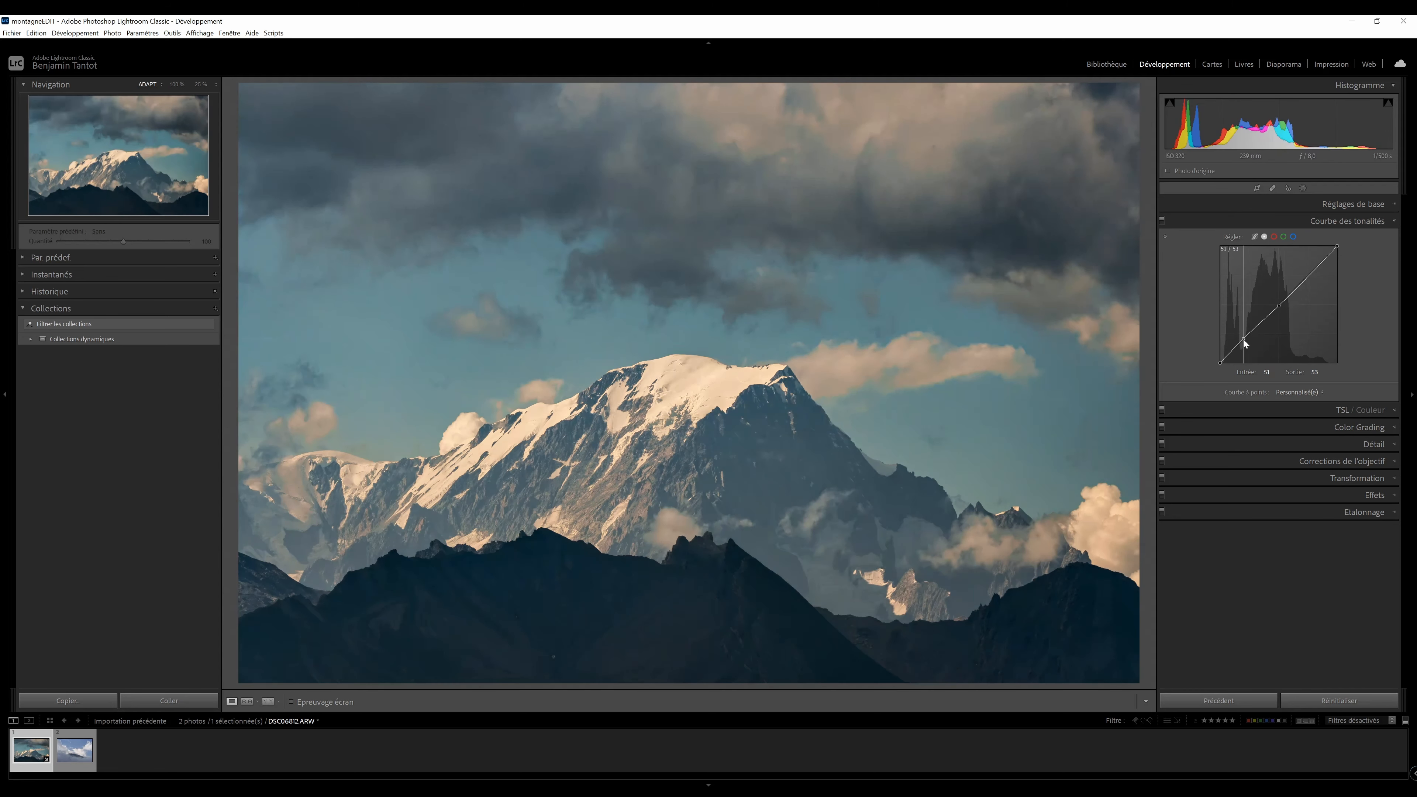
Add a shadow point and a midtone point to the tone curve and compare the photo with and without it
left_click_drag(1243, 339, 1281, 303)
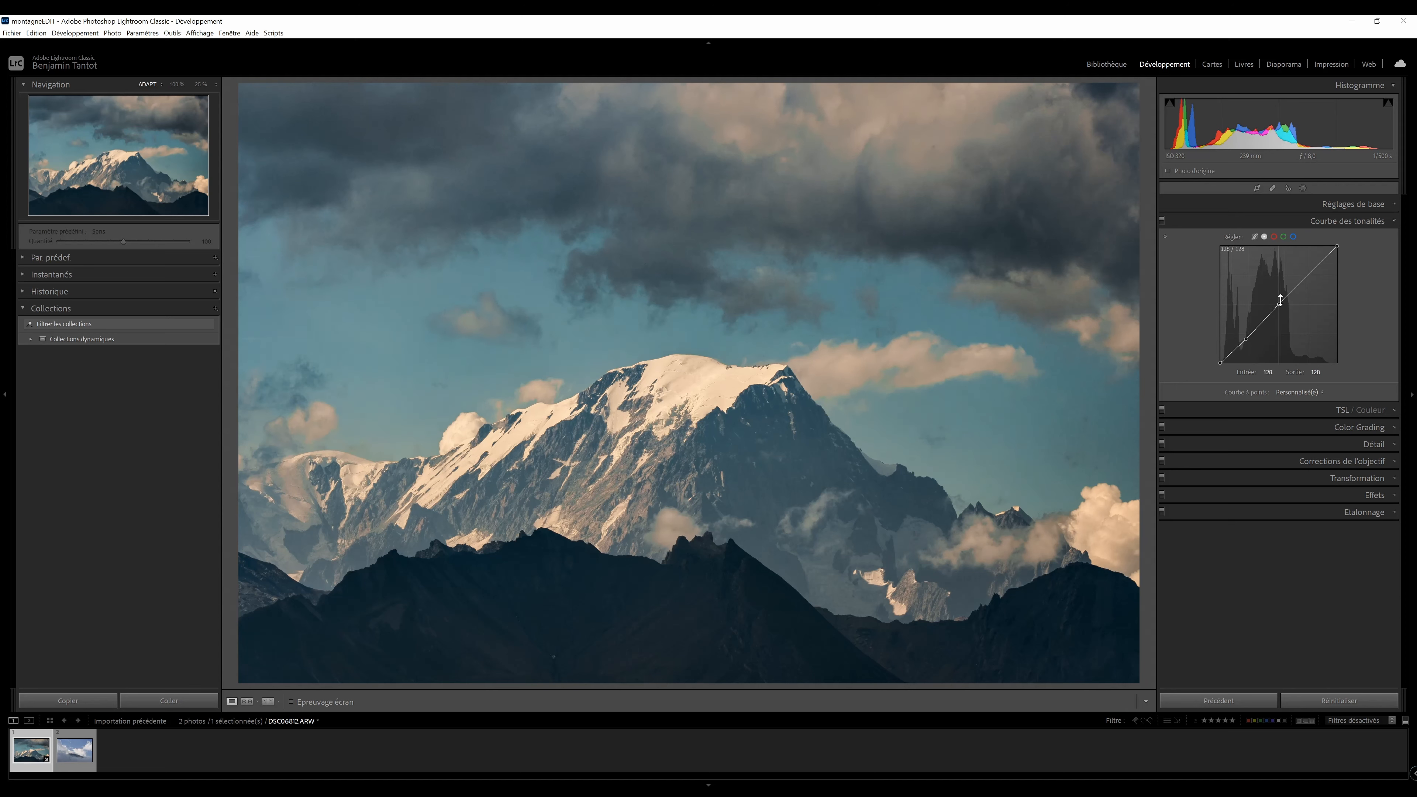
left_click(1162, 220)
left_click(1163, 221)
Try the whites at +15, undo it and set them to −50
left_click(1351, 204)
key("ctrl+z")
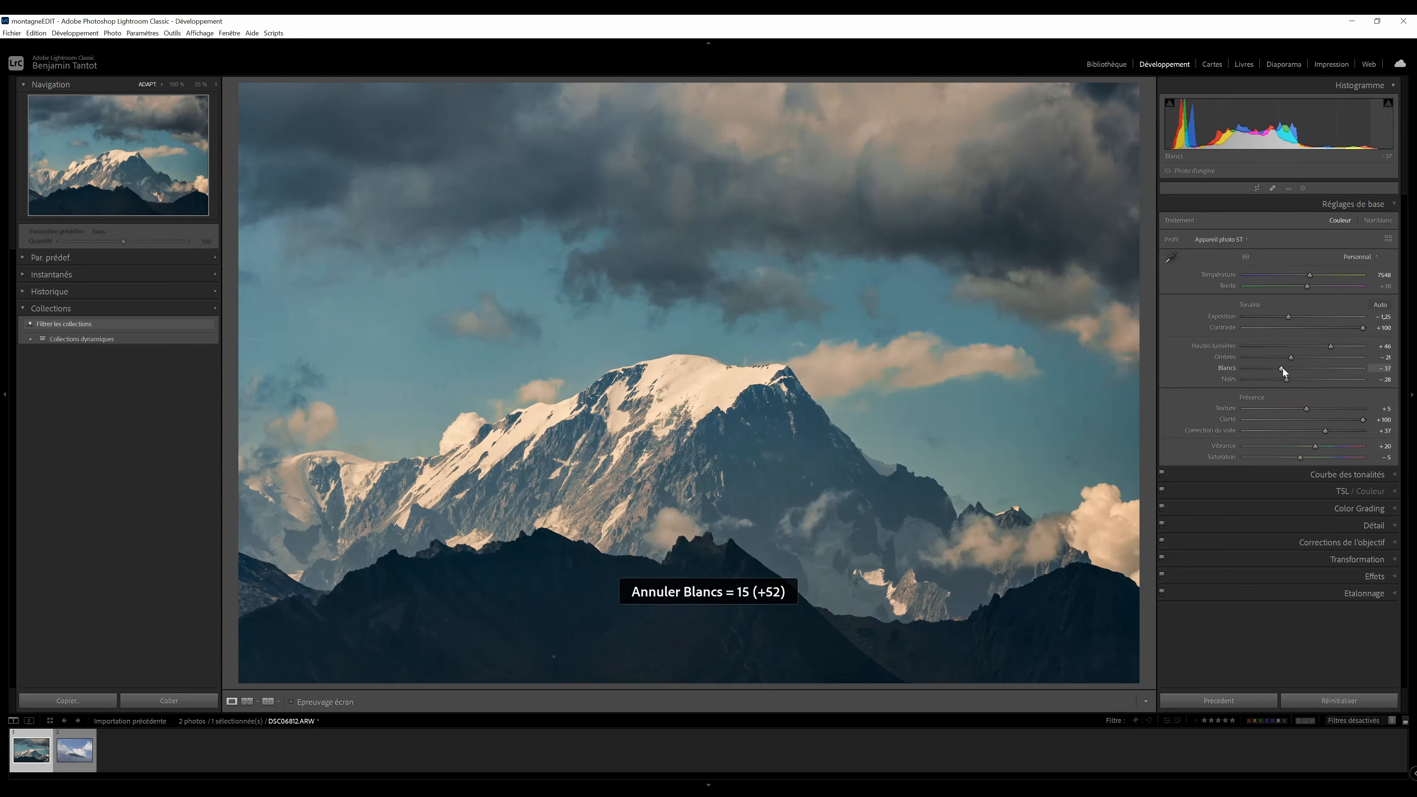
left_click_drag(1283, 368, 1275, 370)
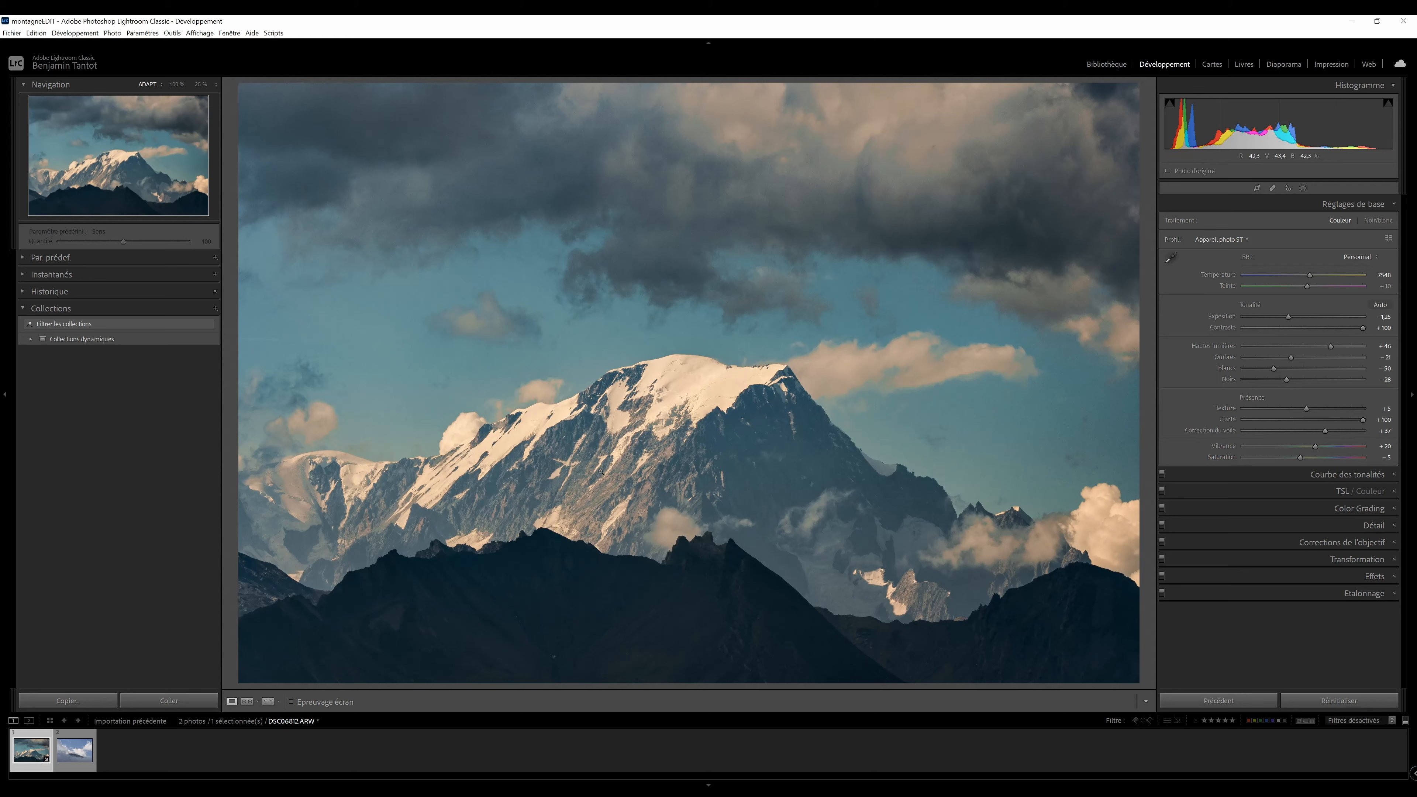
Try a clarity of +52 and haze correction levels of 26 and 49
left_click_drag(1357, 426, 1334, 422)
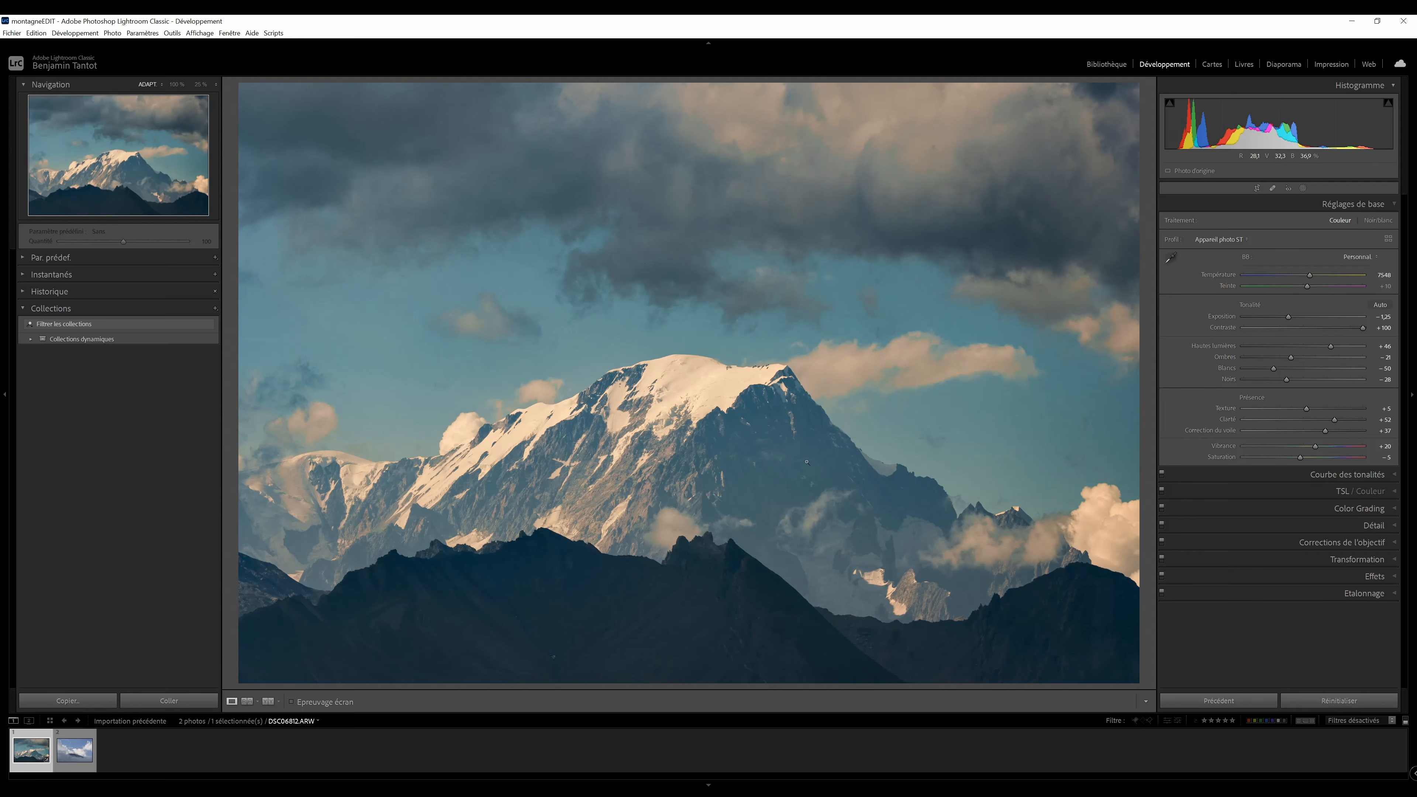
key("ctrl+z")
left_click_drag(1324, 431, 1316, 432)
key("ctrl+z")
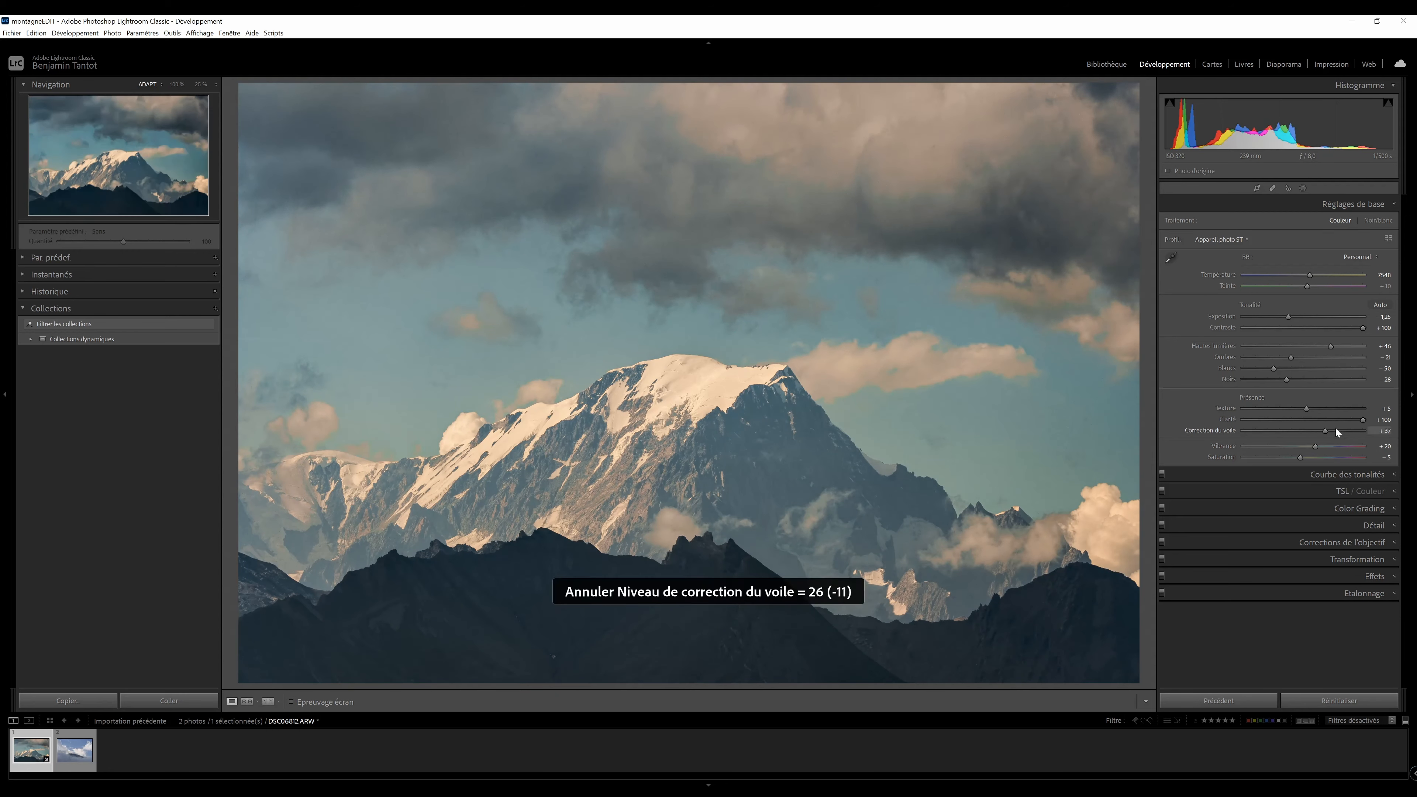
left_click(1333, 431)
key("ctrl+z")
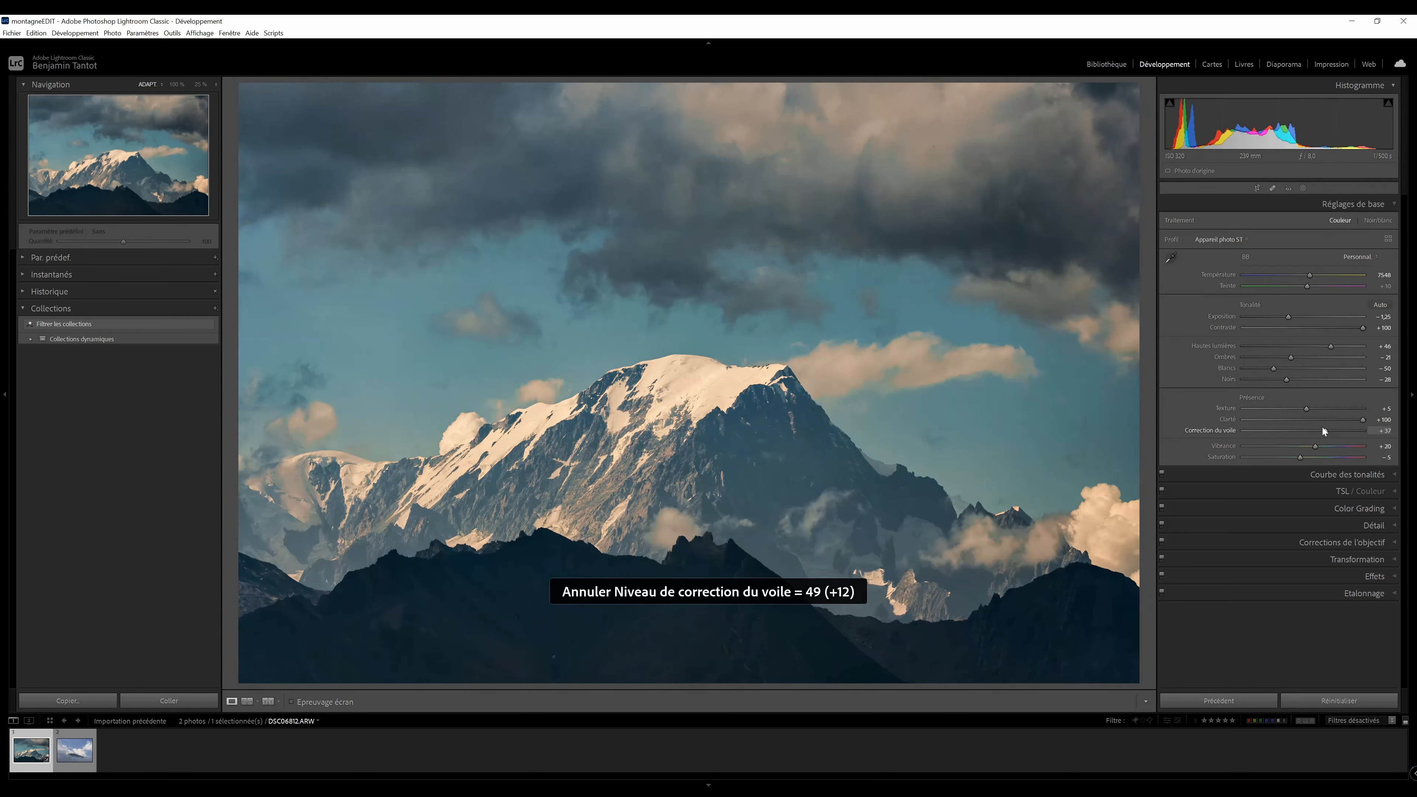
Set the haze correction to +39 and compare the photo with its original state
left_click_drag(1322, 428, 1326, 433)
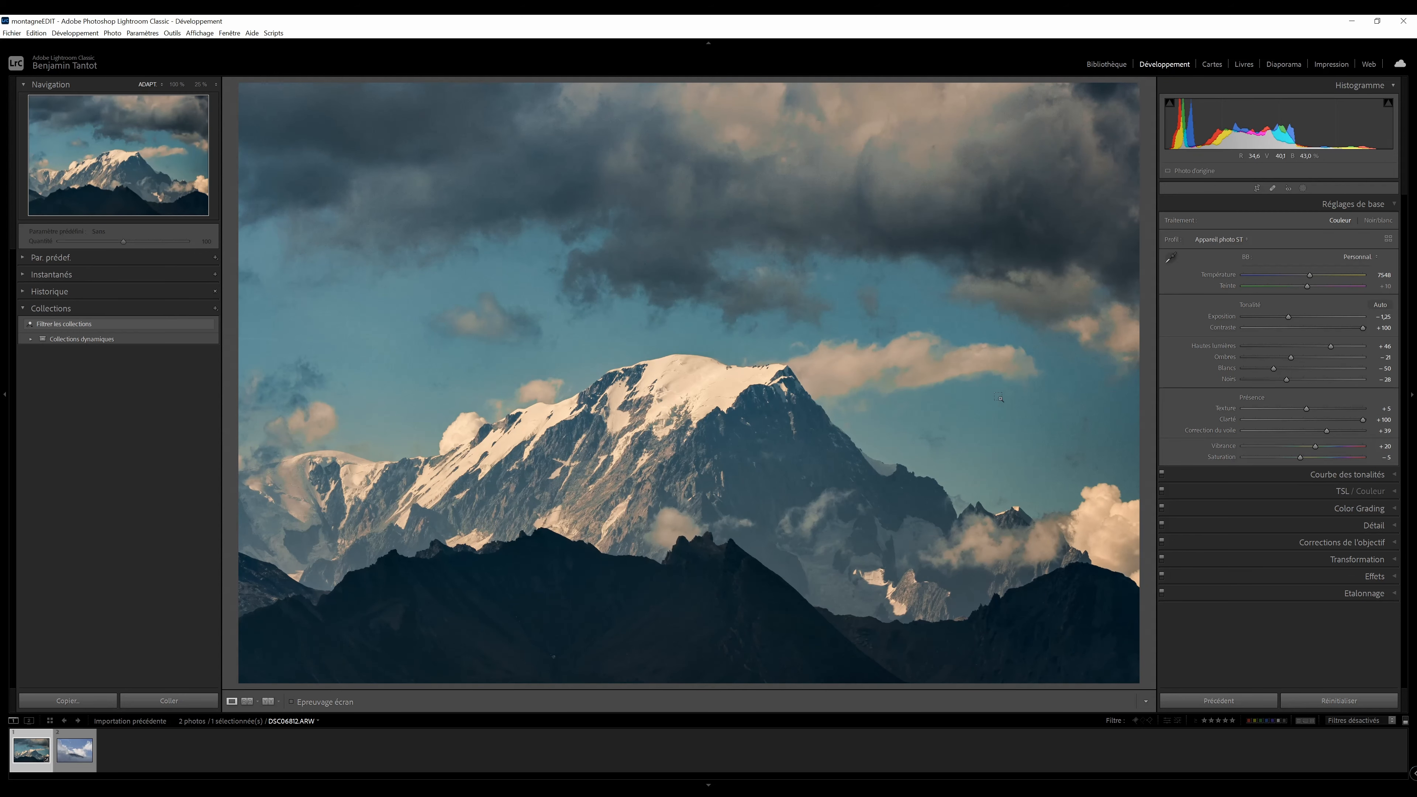
key("backslash")
key("backslash")
Set the HSL saturation of the greens to −44
left_click(1330, 491)
left_click_drag(1244, 317, 1277, 336)
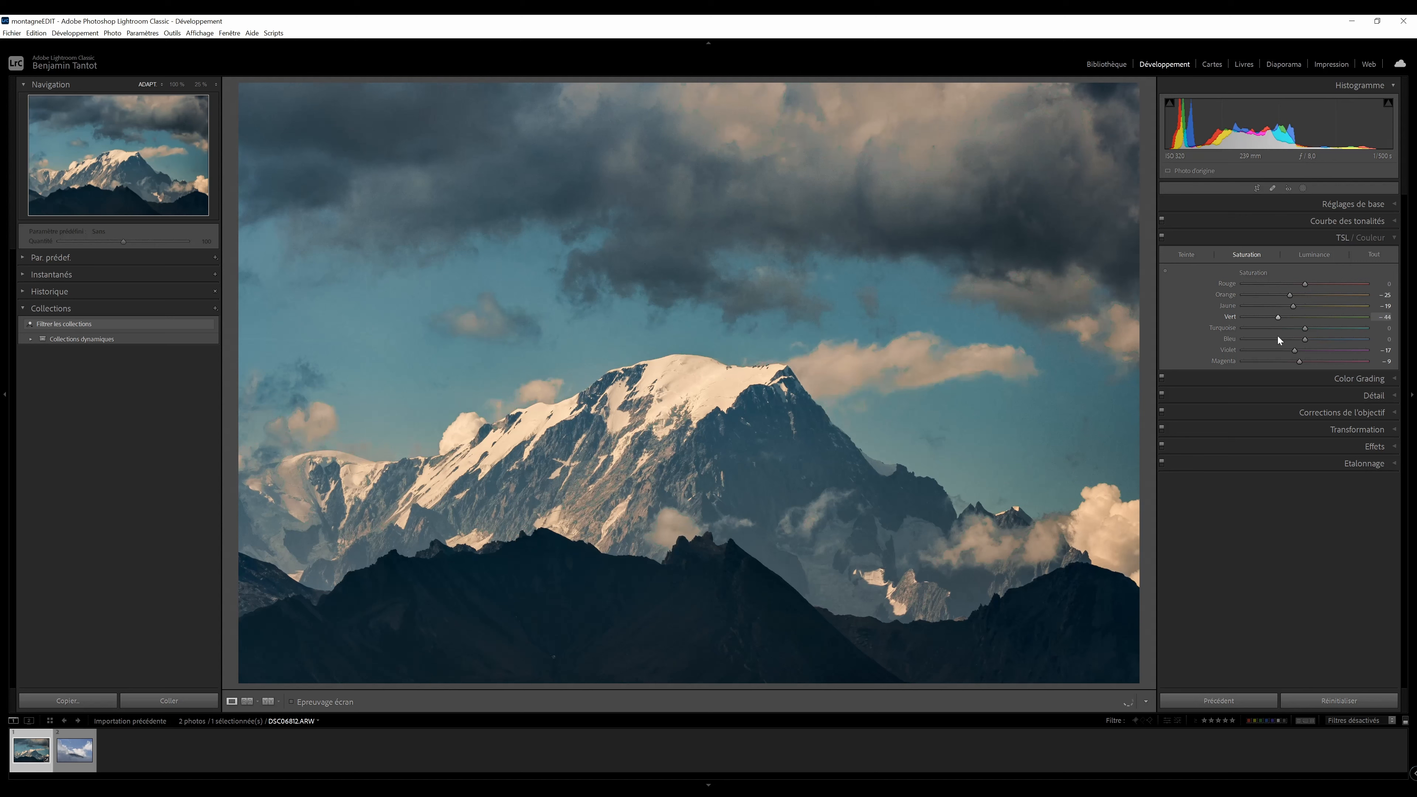
Try shifting the aqua and blue hues and lowering the HSL blue saturation to −73
left_click(1192, 254)
left_click_drag(1316, 331, 1257, 343)
left_click(1246, 255)
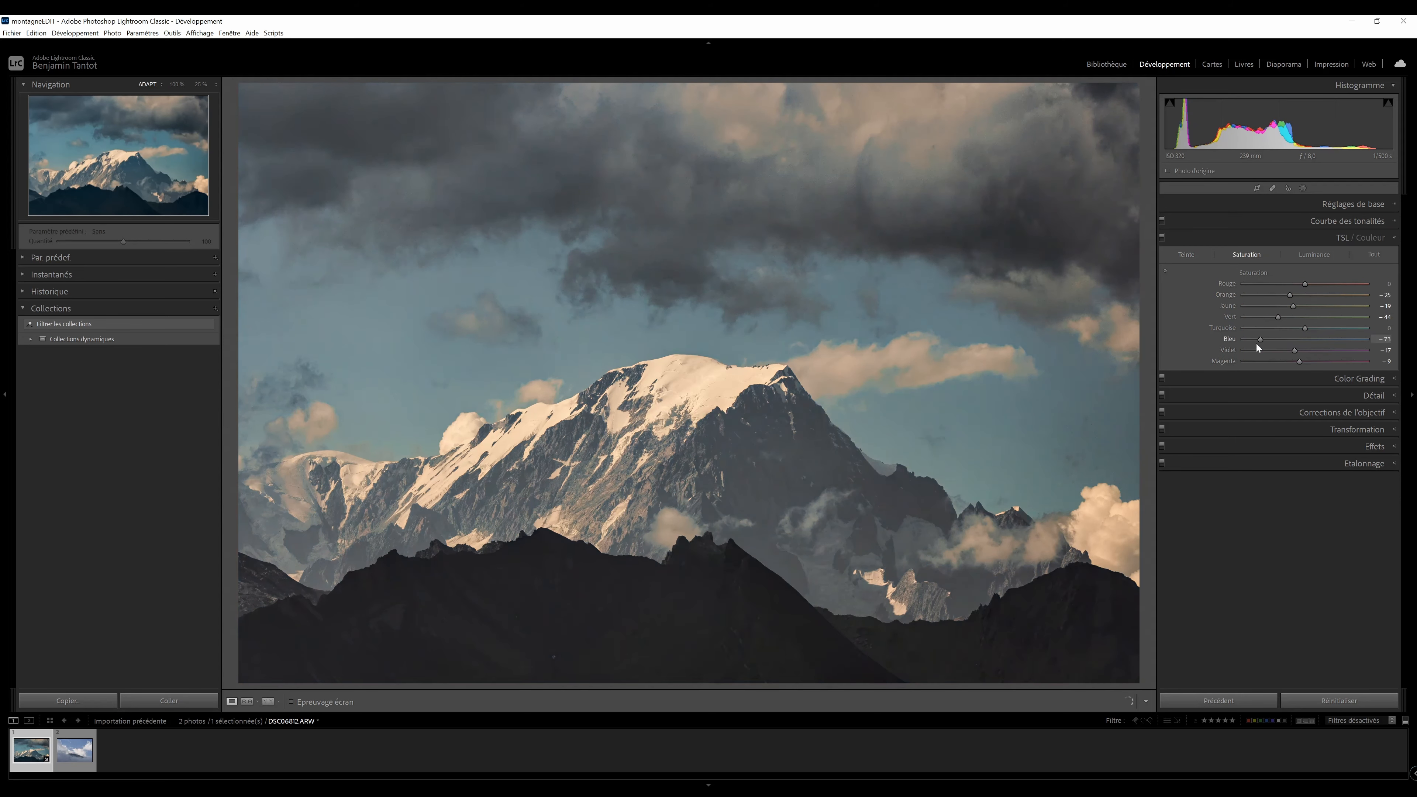
key("ctrl+z")
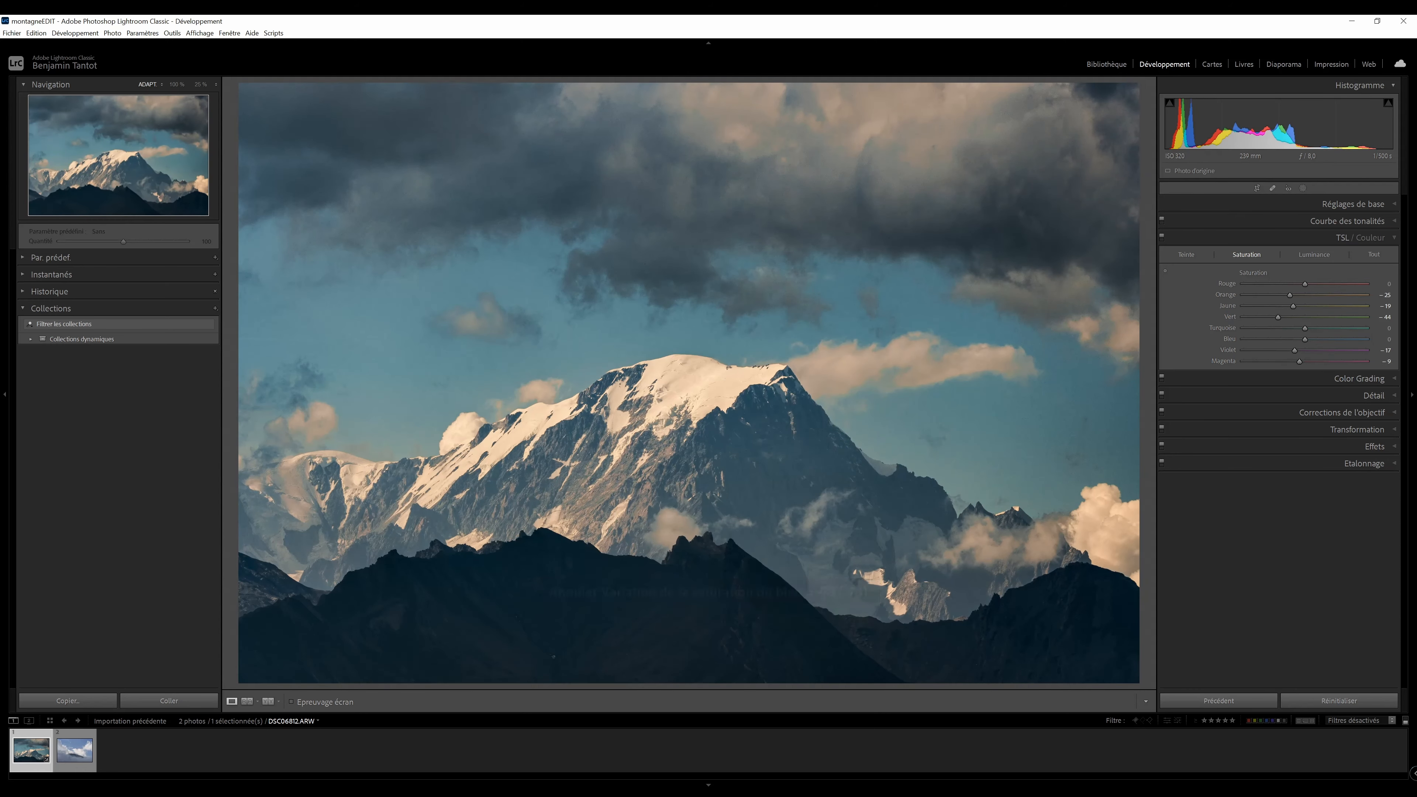
Reset all adjustments for a comparison with the unedited photo and undo the reset
left_click(1352, 203)
key("ctrl+shift+r")
key("ctrl+z")
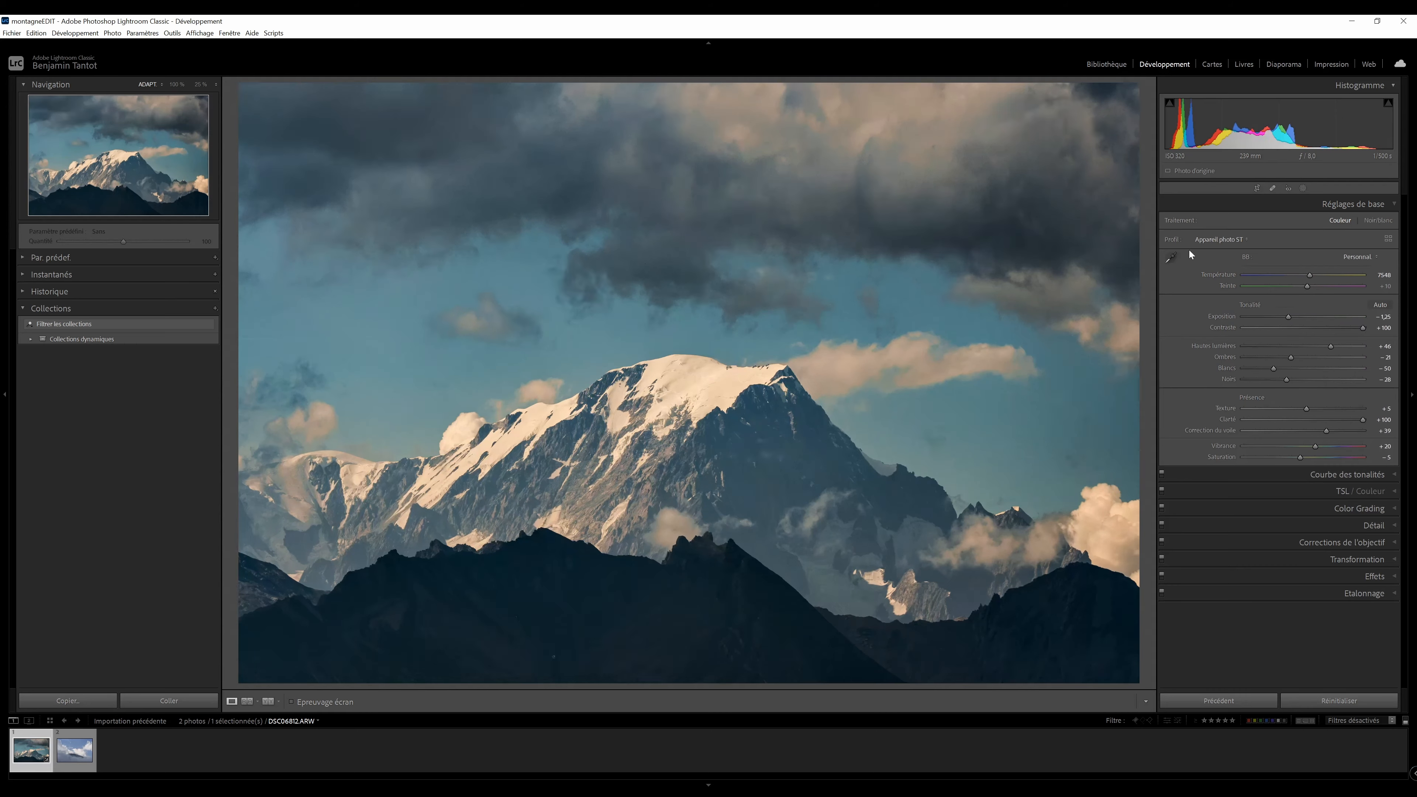
Try an exposure of −1,07 and a contrast of 75, undoing each change
left_click_drag(1288, 318, 1291, 320)
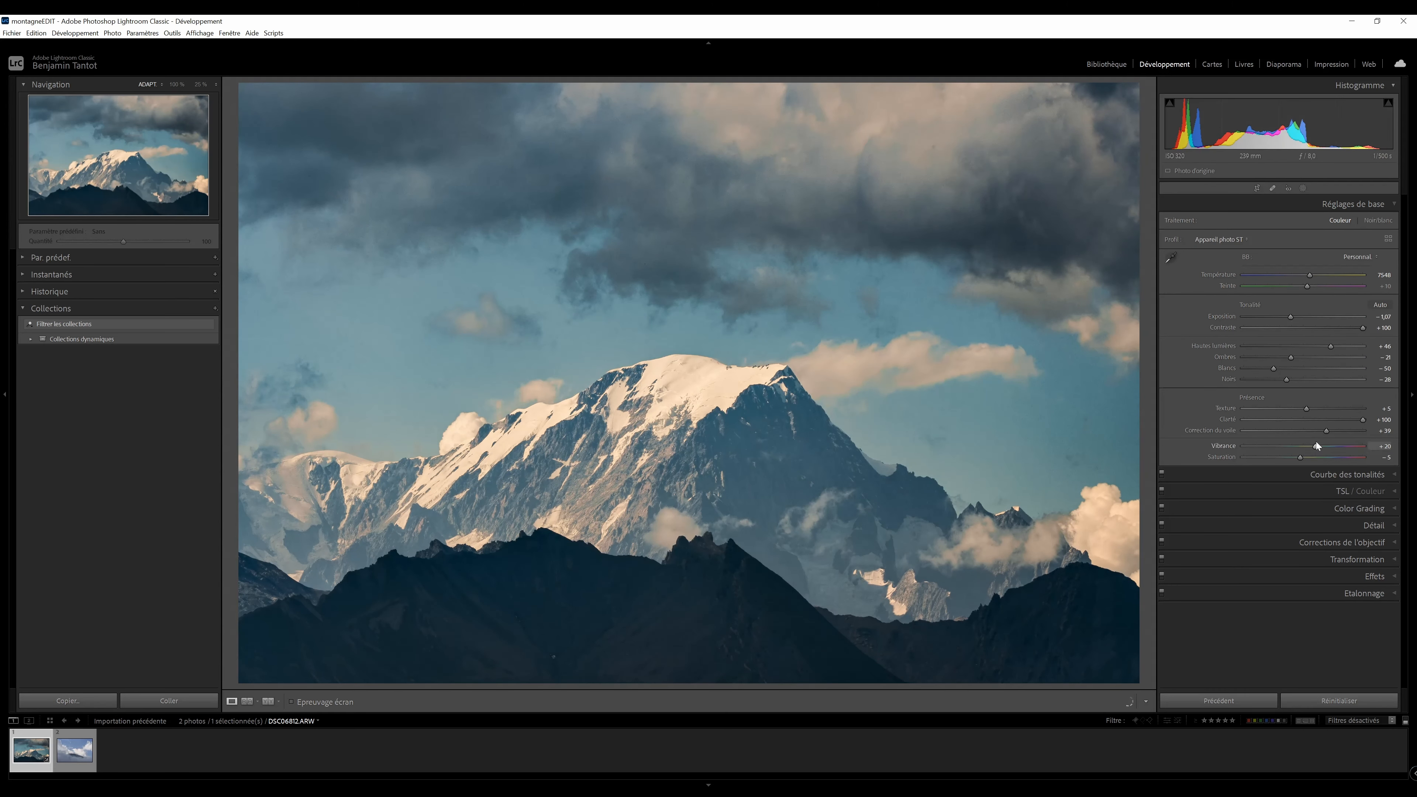
key("ctrl+z")
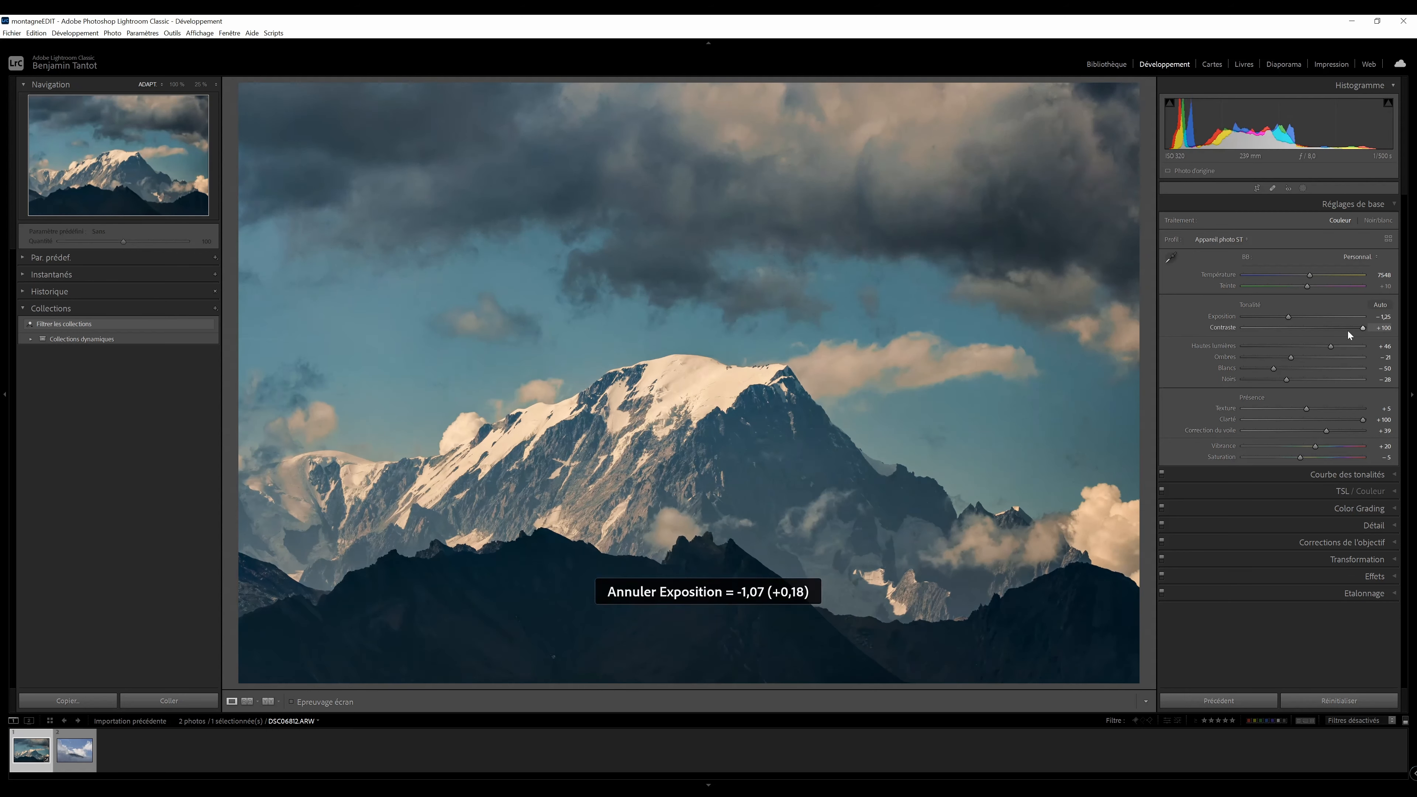
key("ctrl+z")
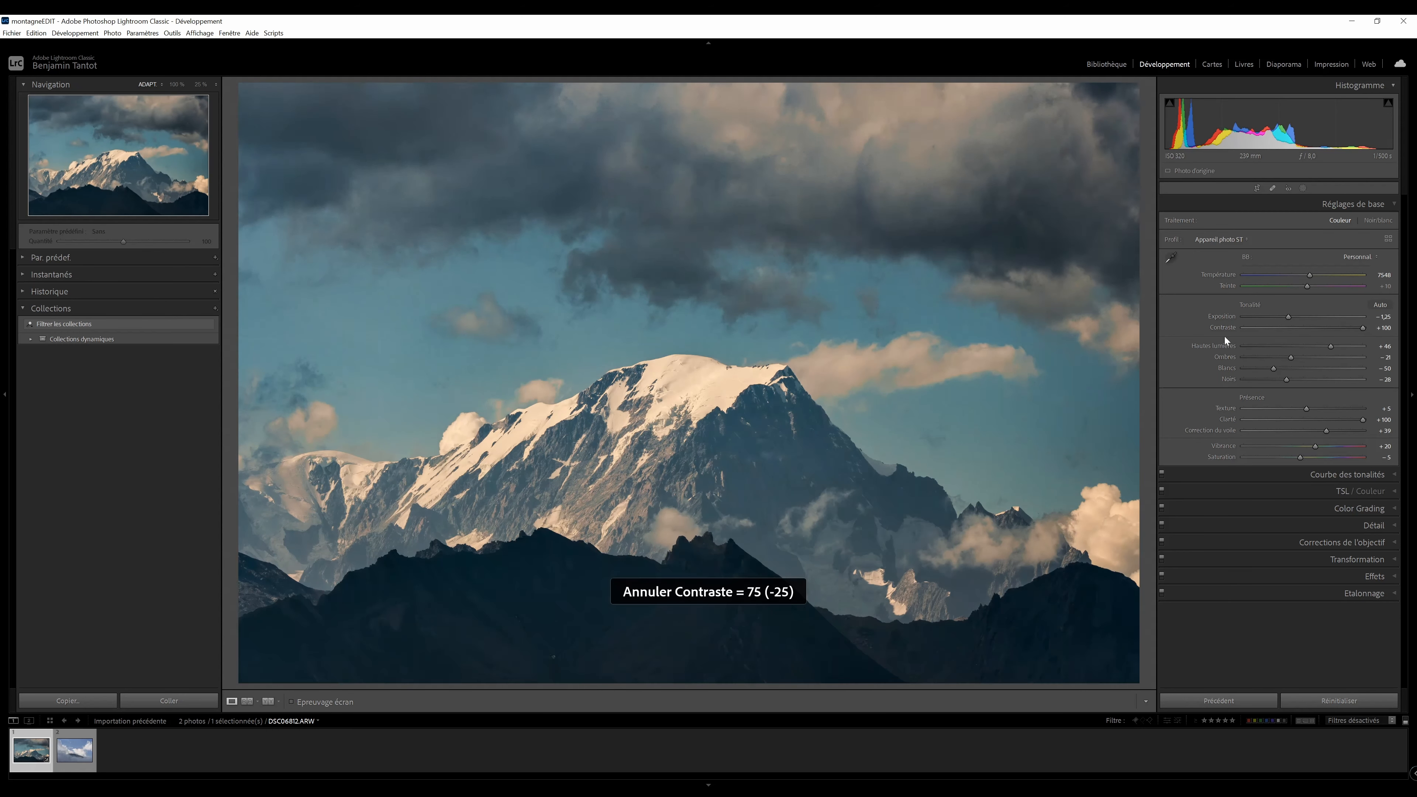
left_click_drag(1348, 328, 1343, 330)
key("ctrl+z")
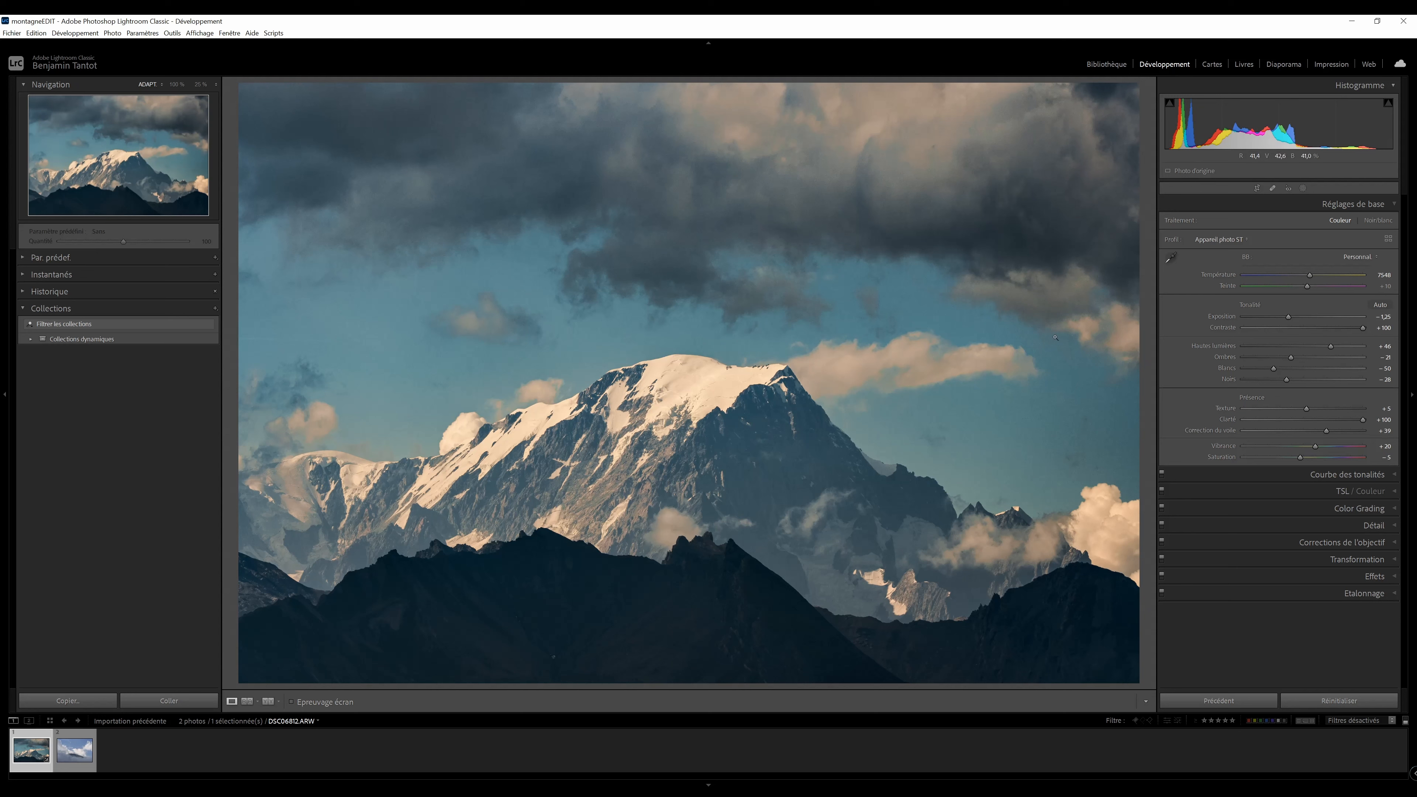
Try vibrance values of −14 and +50, undoing each change
mouse_move(1325, 448)
left_mouse_down()
mouse_move(1295, 448)
mouse_move(1333, 459)
mouse_move(1334, 445)
left_mouse_up()
key("ctrl+z")
key("ctrl+z")
key("ctrl+z")
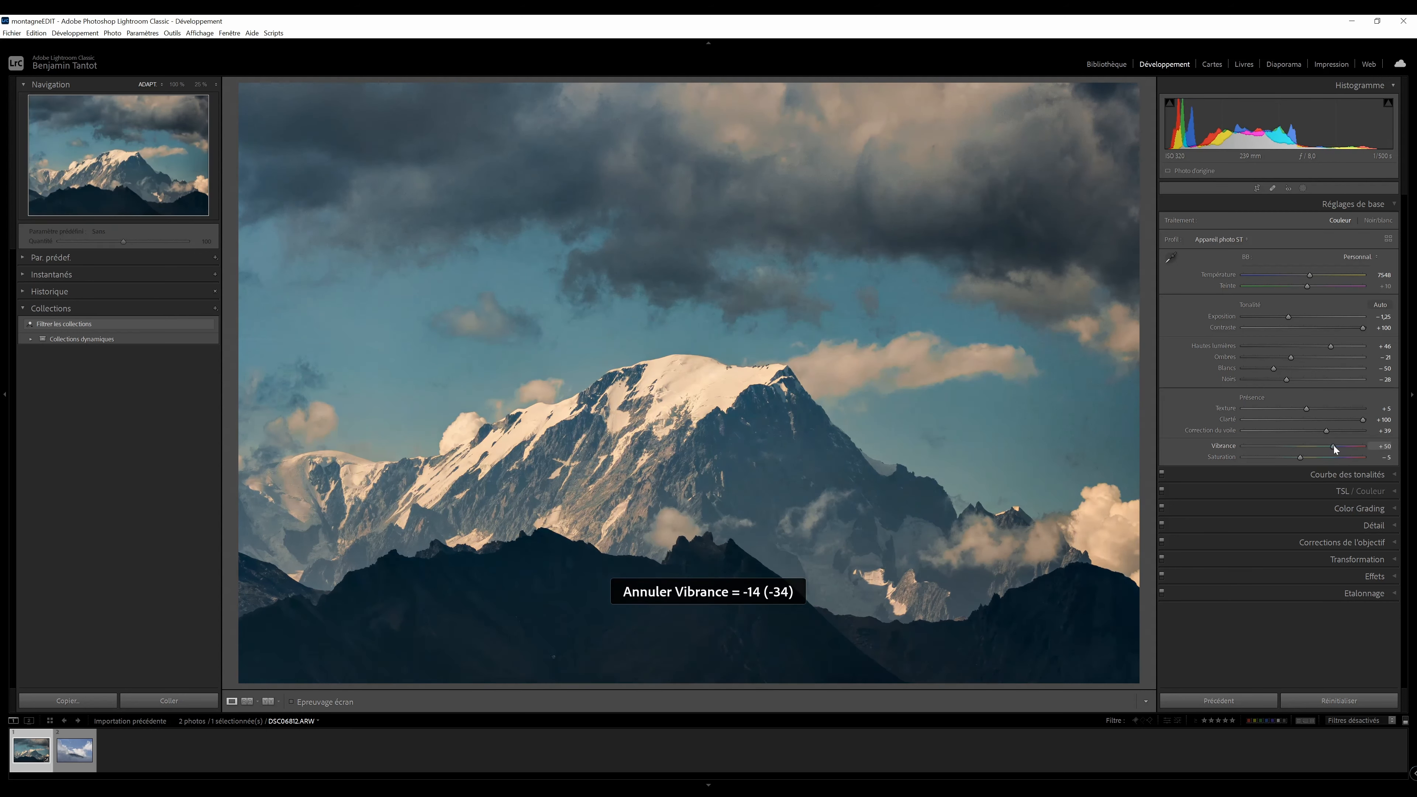
key("ctrl+z")
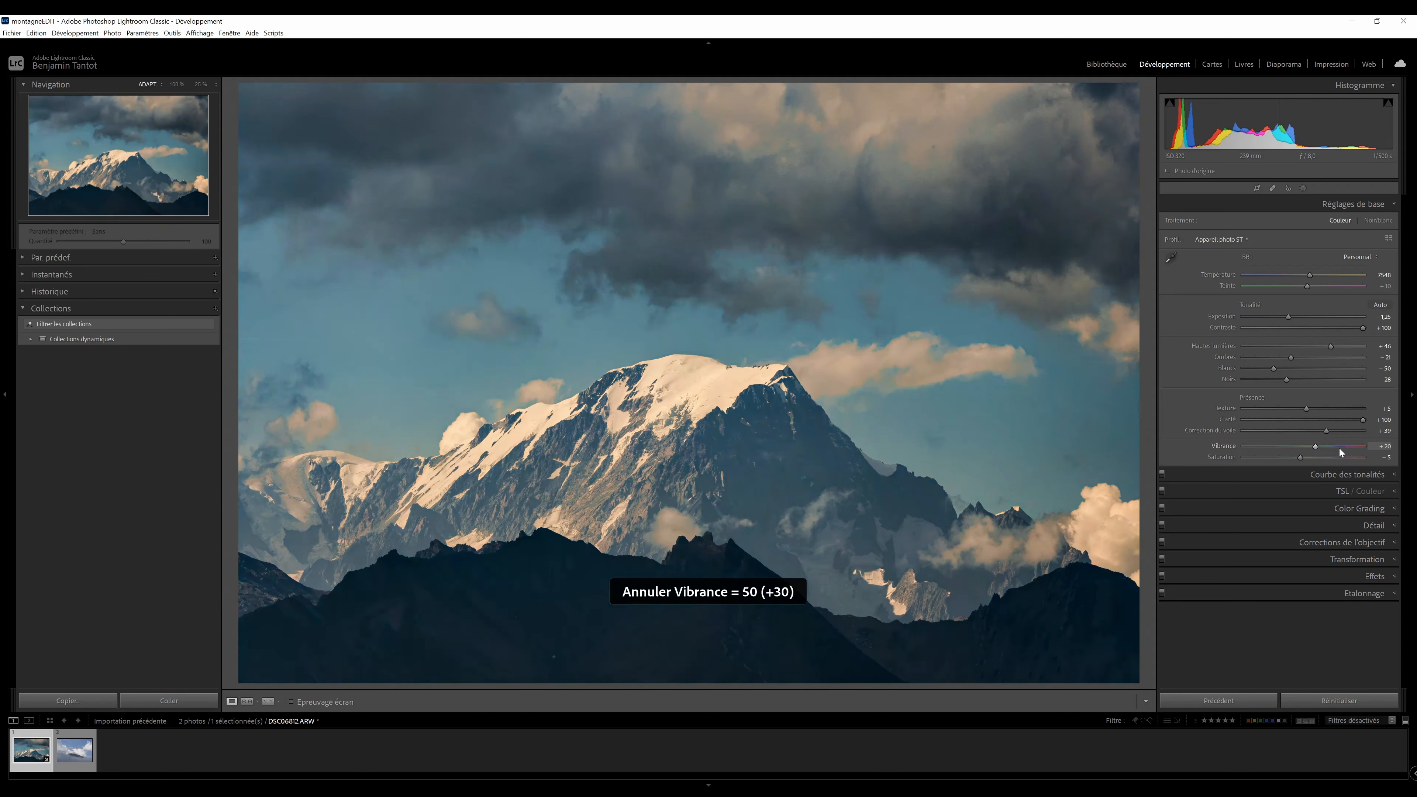
Set the haze correction to +42 and inspect the mountain and sky at 100 %
left_click_drag(1327, 431, 1328, 431)
left_click(949, 369)
left_click_drag(1002, 569, 1362, 475)
left_click_drag(720, 302, 1260, 518)
left_click_drag(645, 342, 1233, 307)
left_click_drag(983, 319, 753, 557)
left_click_drag(968, 602, 905, 642)
left_click_drag(726, 301, 667, 189)
left_click_drag(874, 388, 548, 384)
key("ctrl+alt+v")
key("ctrl+z")
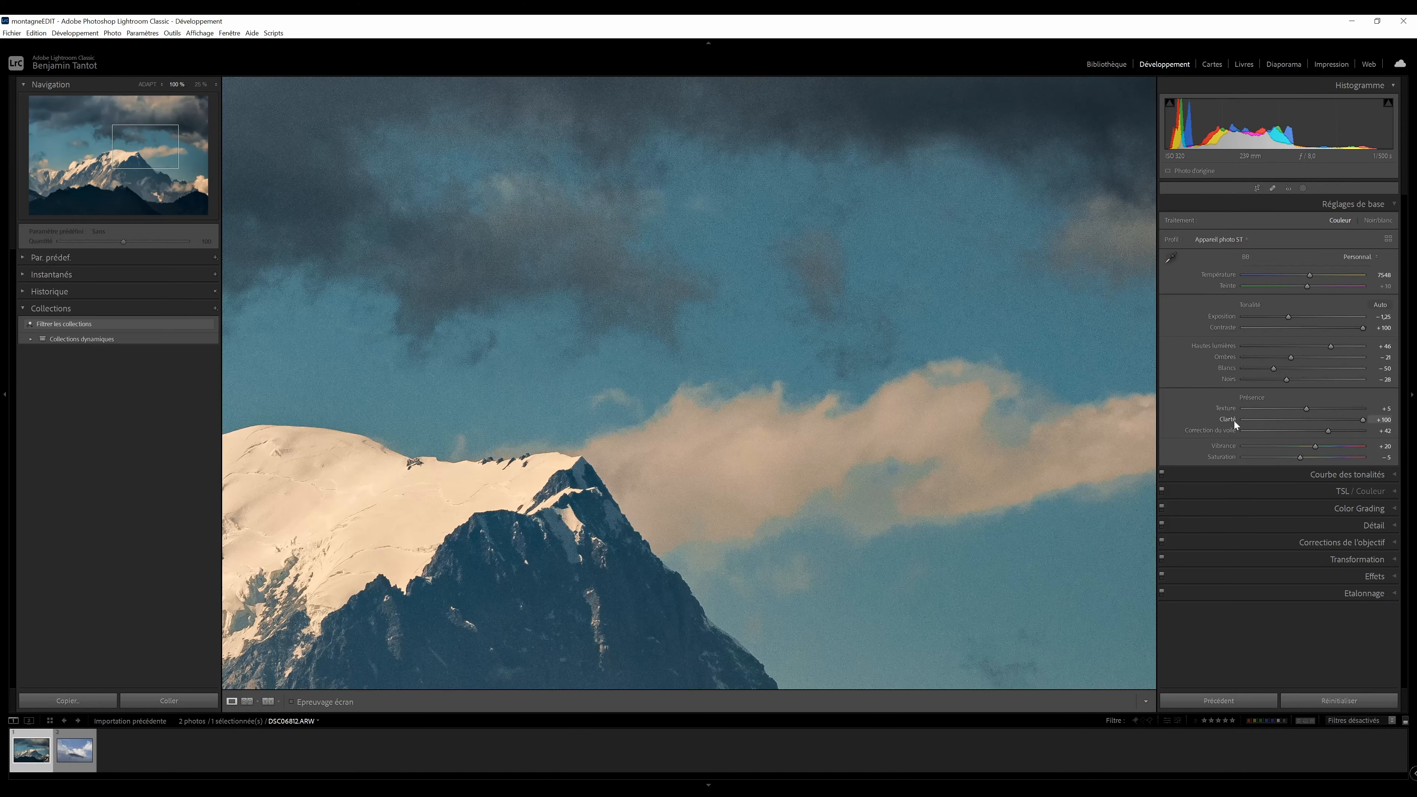
Set luminance noise reduction to 24 and the sharpening amount to 74, checking the sky and mountain at 100 %
left_click_drag(1051, 349, 737, 437)
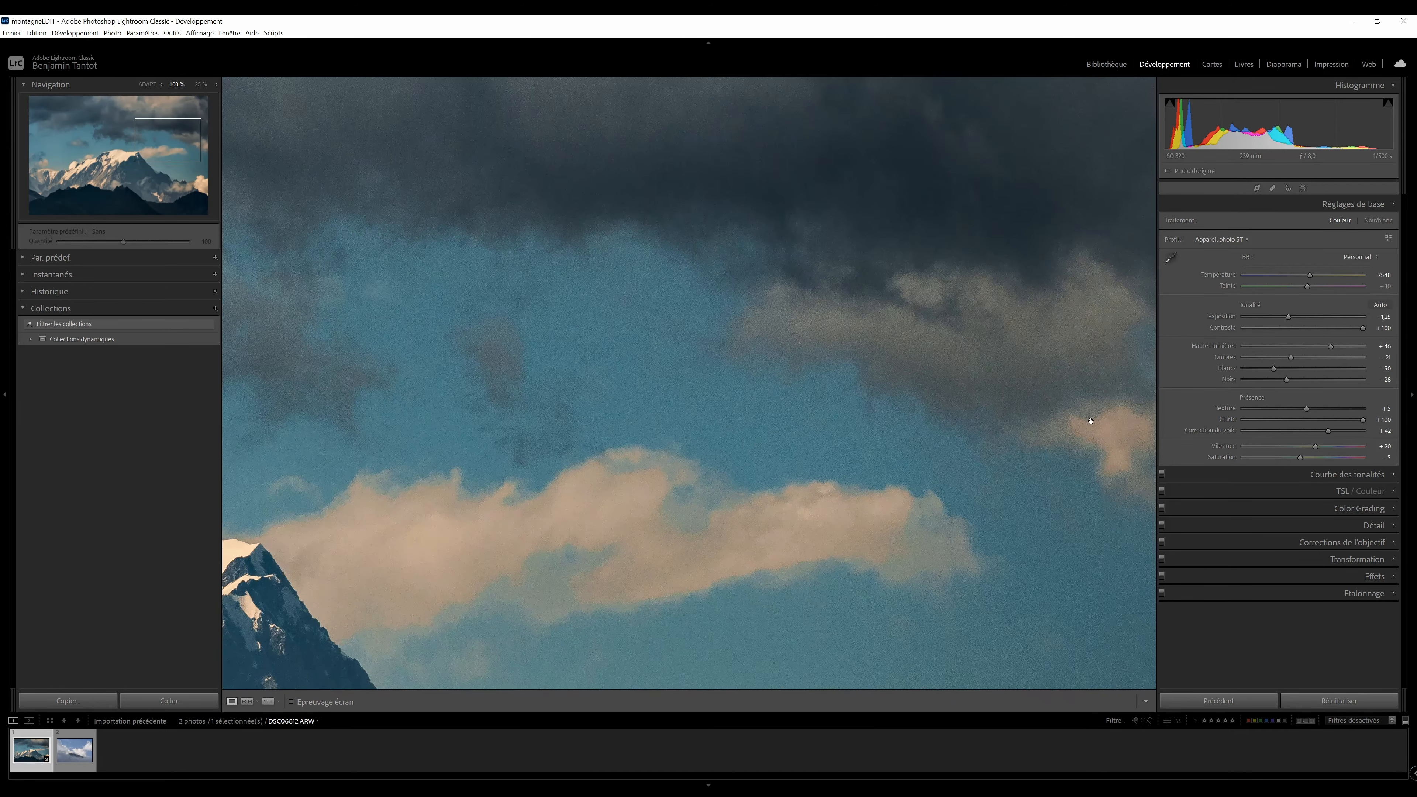
left_click_drag(362, 463, 848, 406)
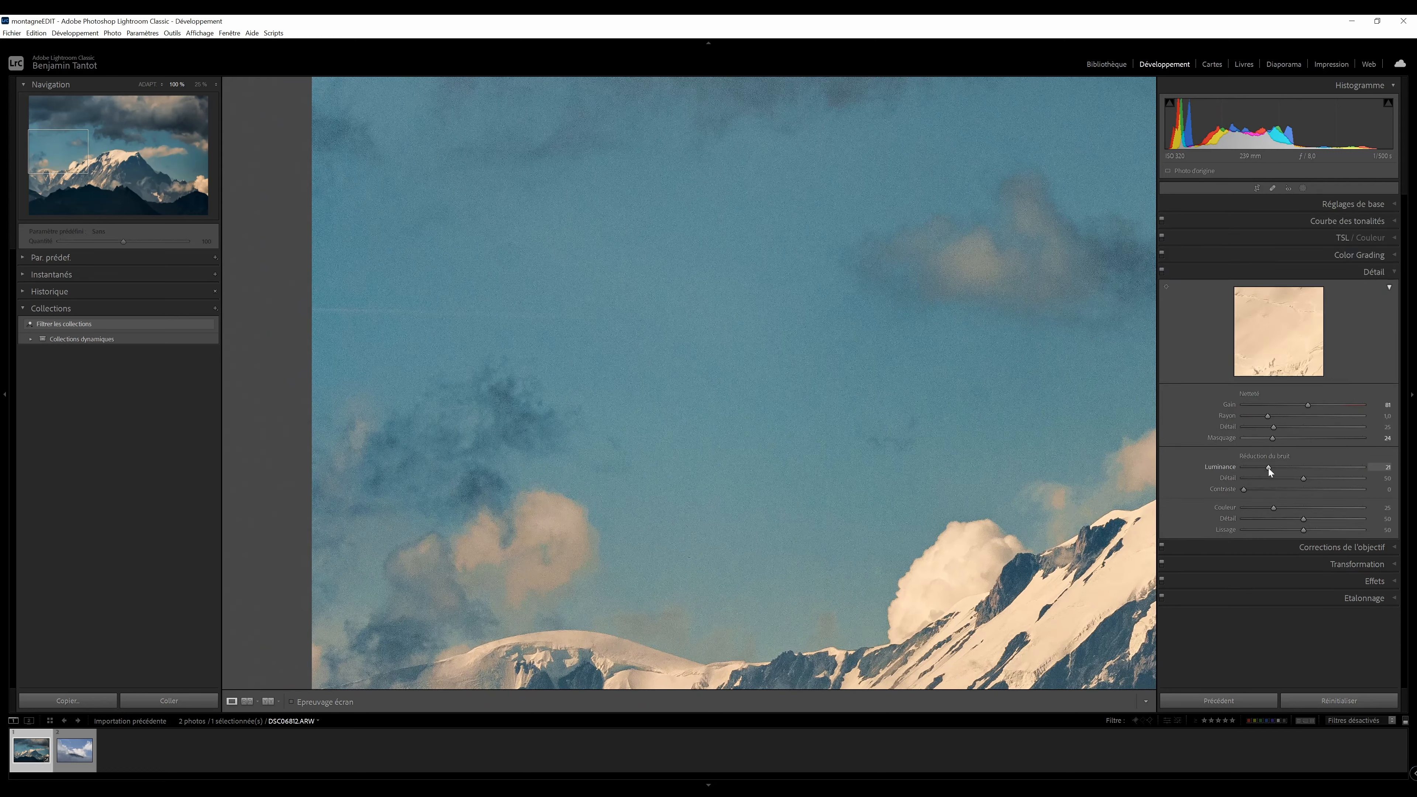
left_click_drag(1268, 469, 1318, 469)
key("ctrl+z")
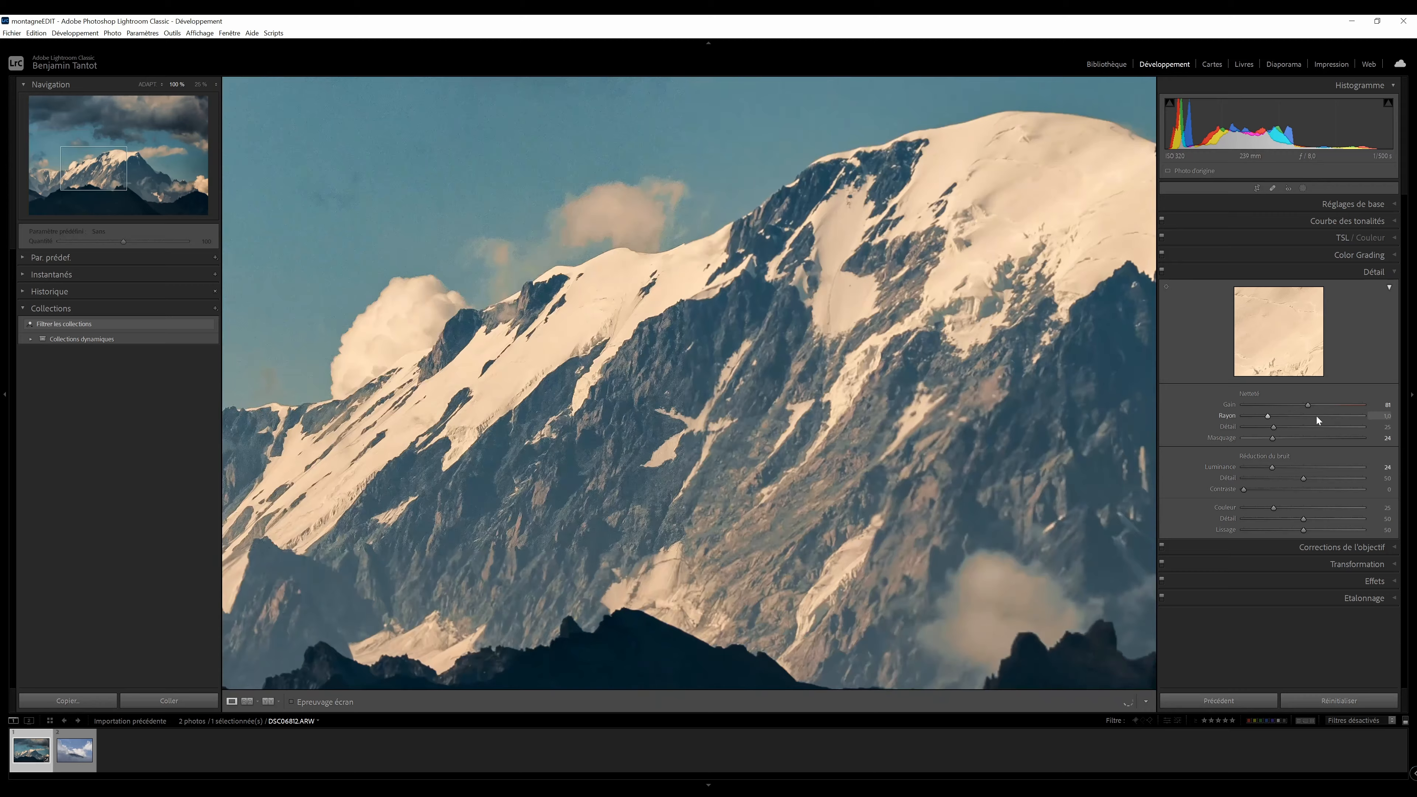
left_click_drag(1032, 357, 647, 441)
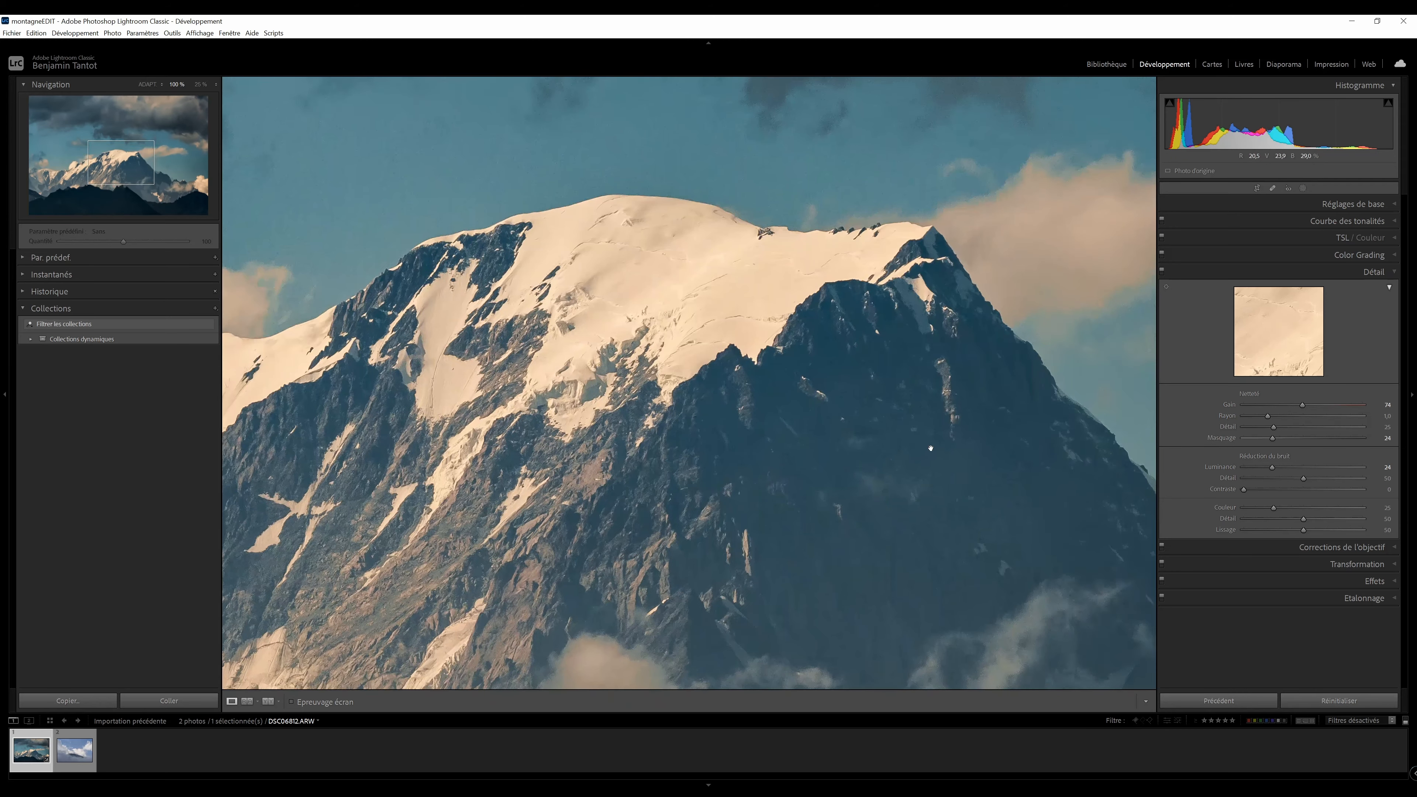
left_click_drag(998, 435, 755, 436)
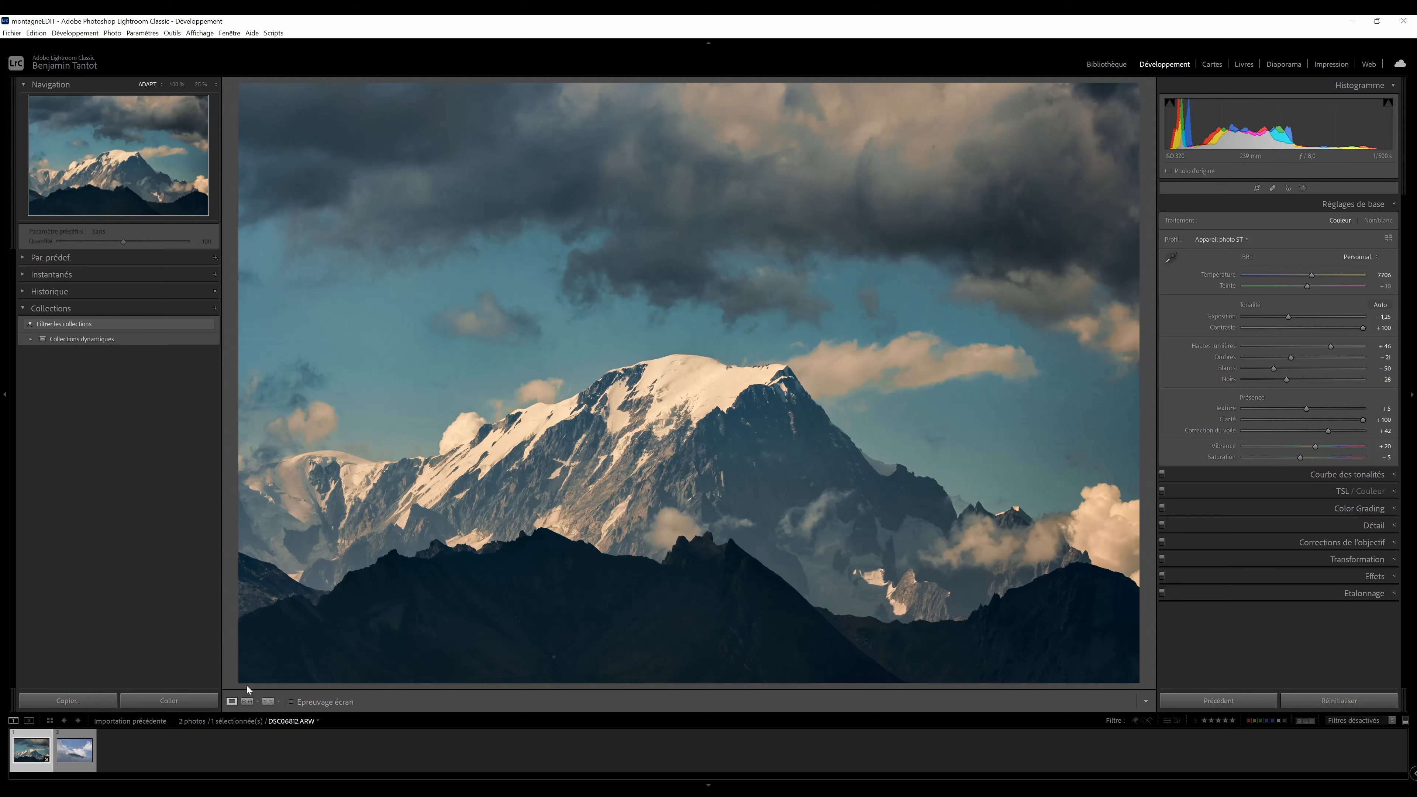
Compare the photo before and after editing side by side, hiding both side panels to enlarge the comparison
left_click(249, 702)
left_click(268, 701)
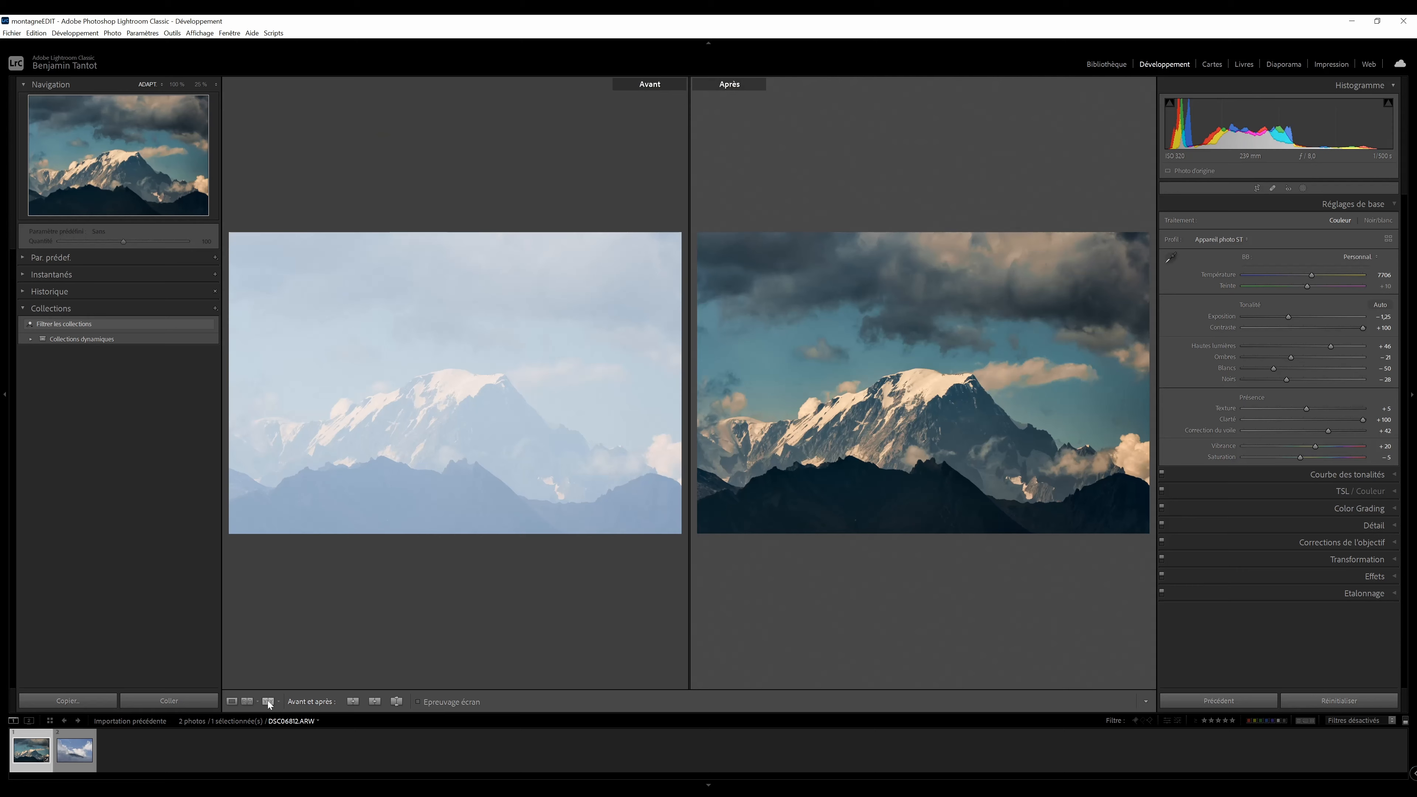
left_click(4, 395)
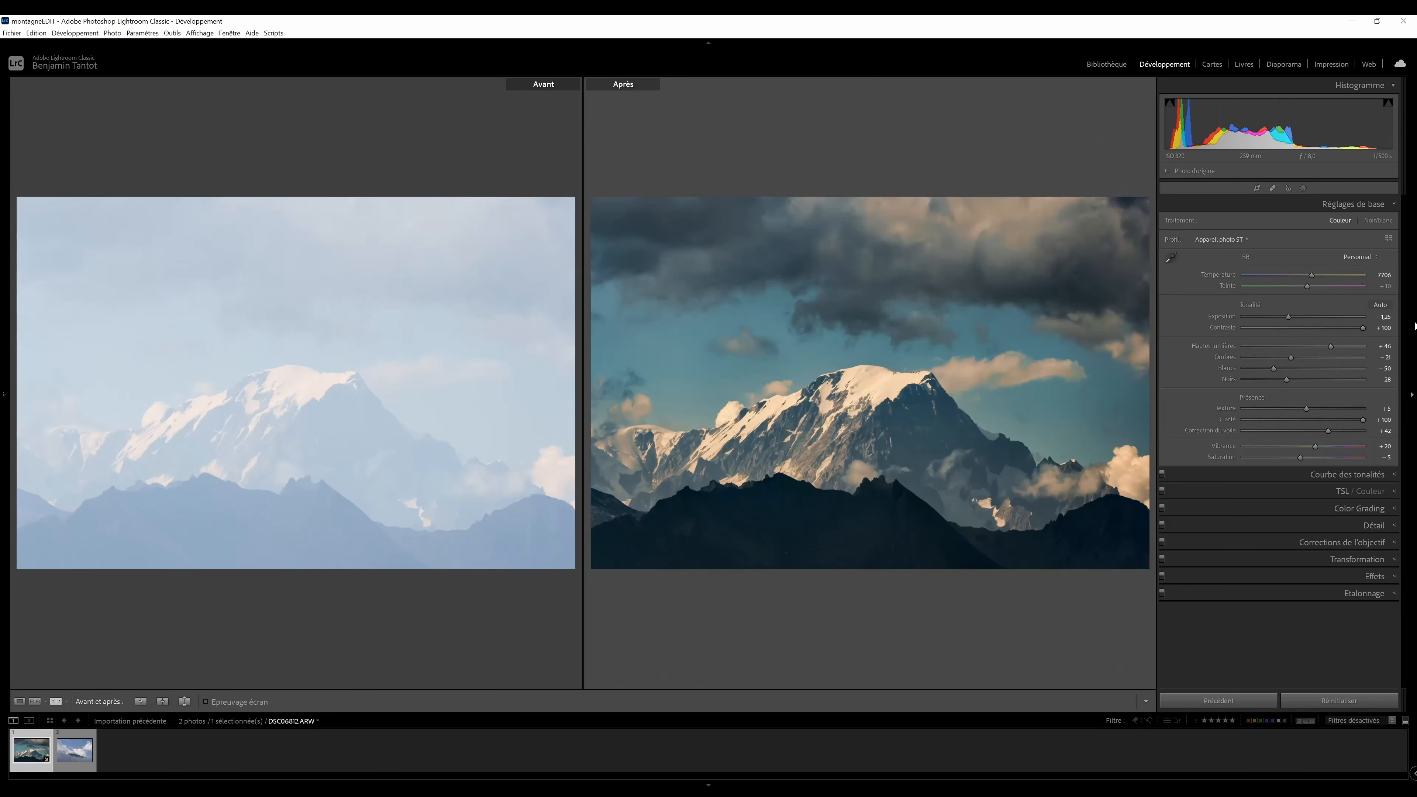
left_click(1411, 394)
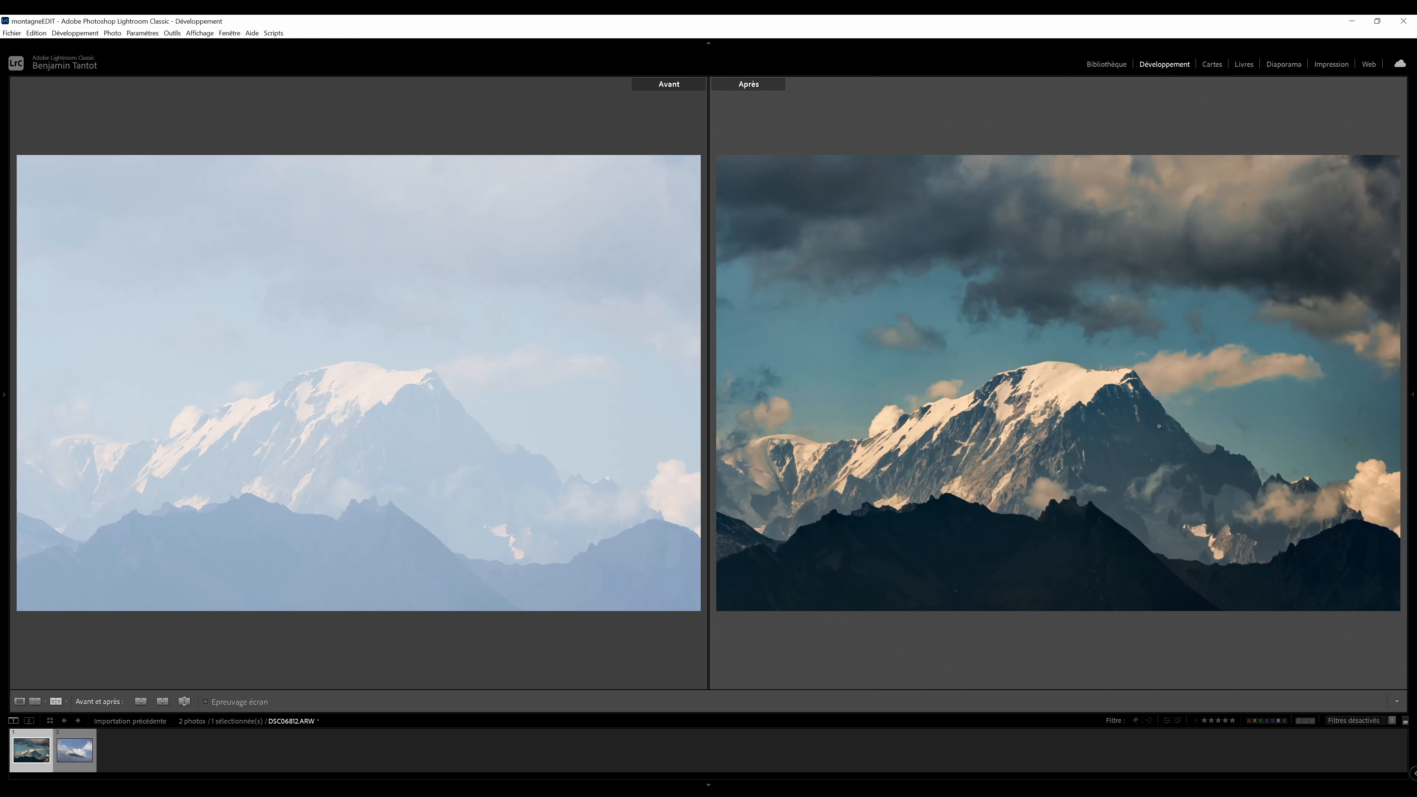
mouse_move(1413, 362)
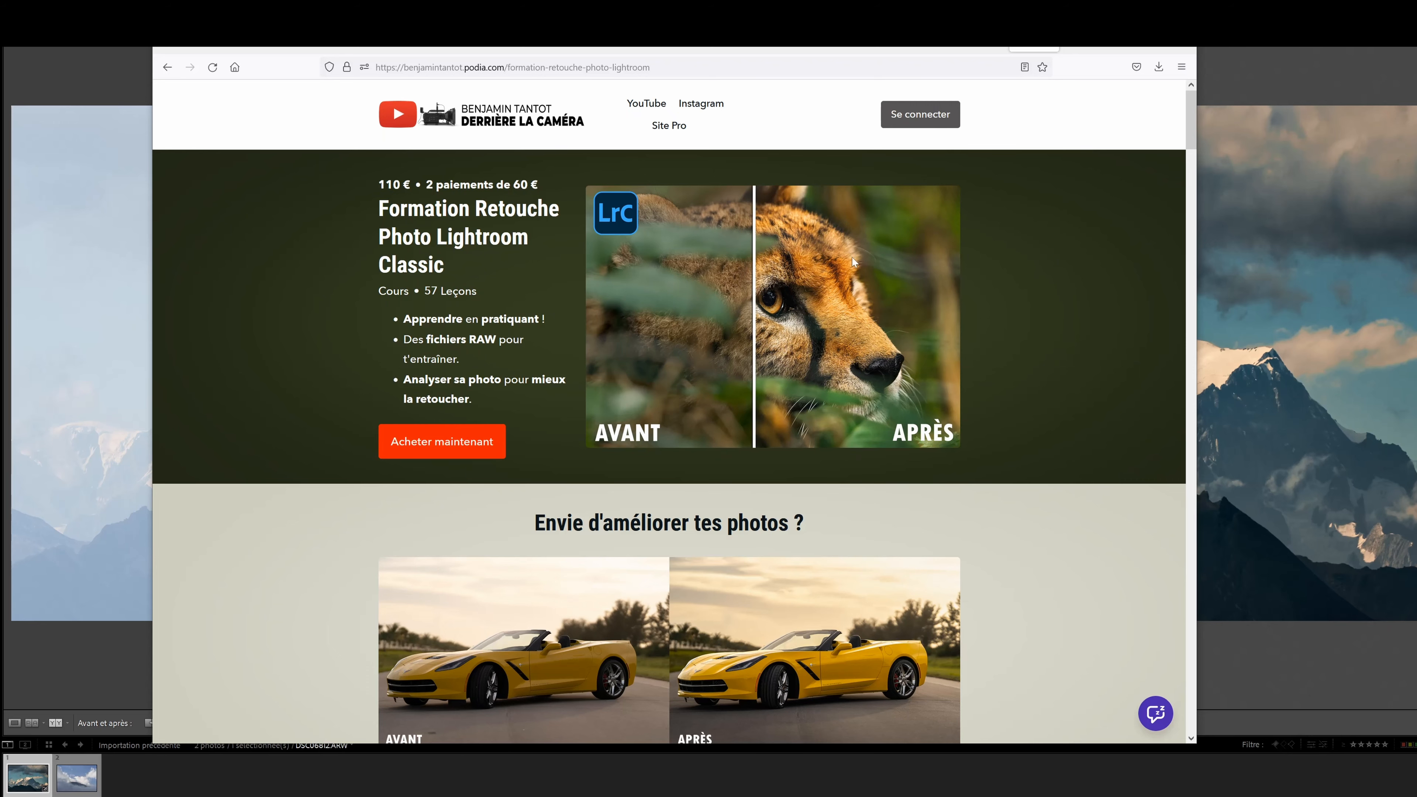
Look through the Lightroom Classic retouching course page in the browser, from its introduction to the practice RAW files section
scroll(813, 331, "down", 1)
scroll(819, 337, "up", 1)
scroll(832, 341, "down", 1)
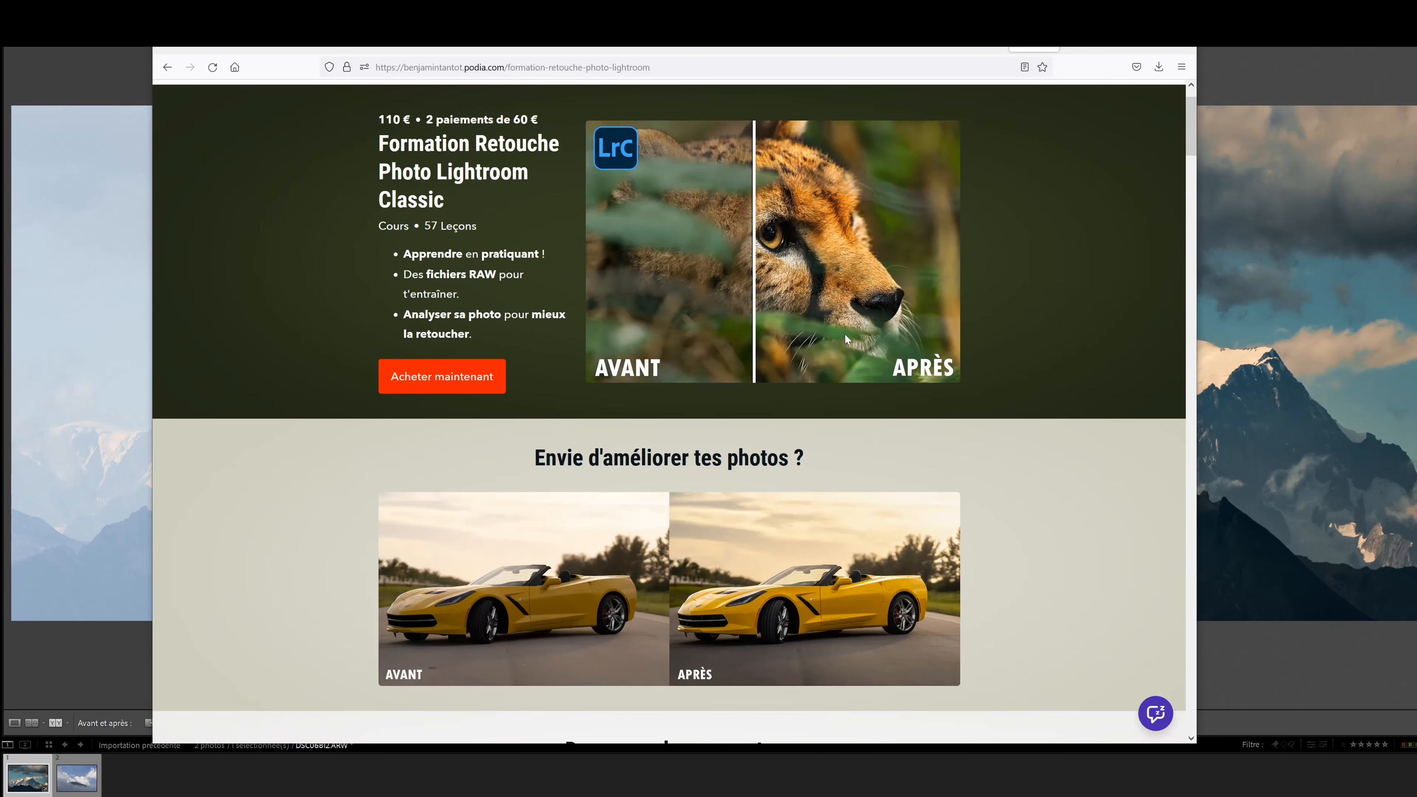
scroll(837, 343, "down", 7)
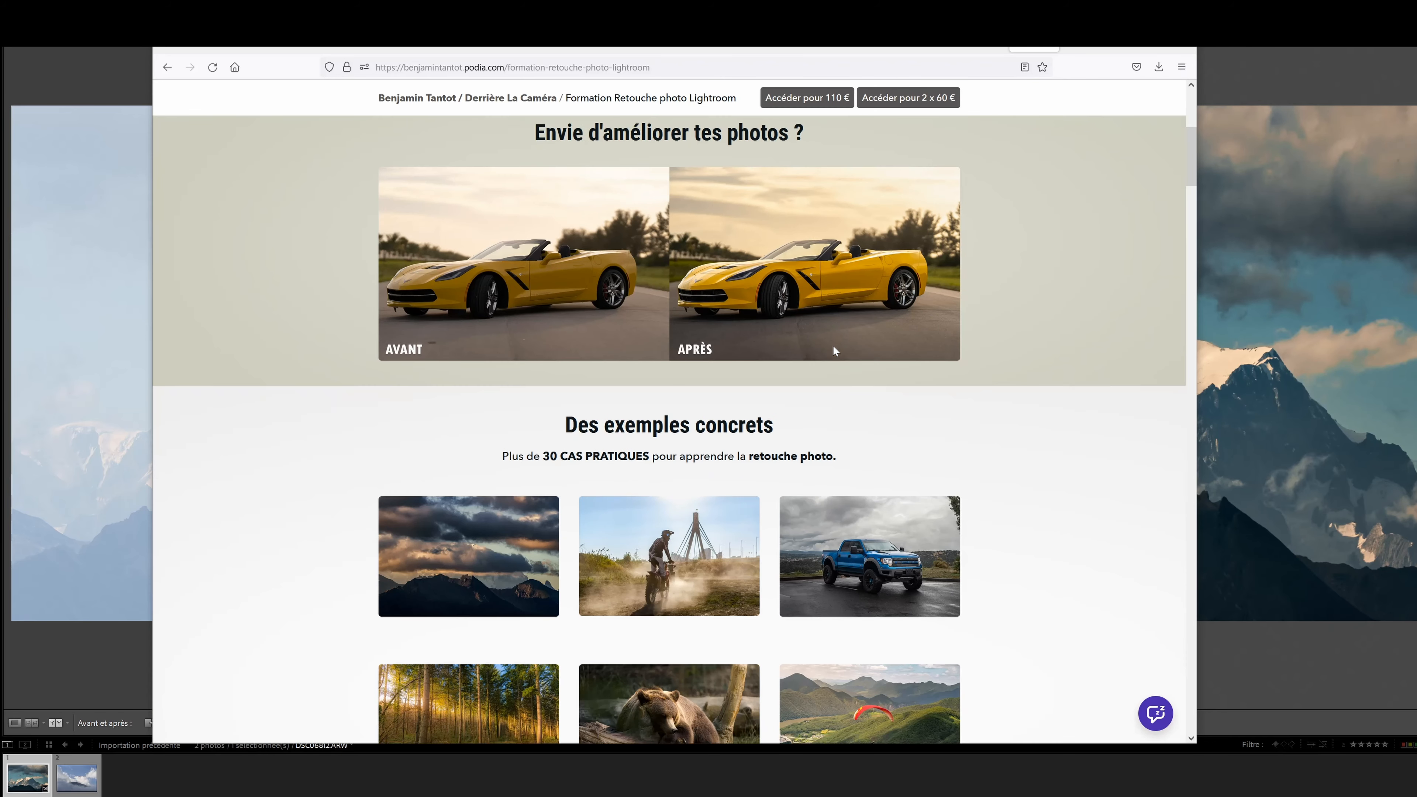
scroll(854, 351, "down", 2)
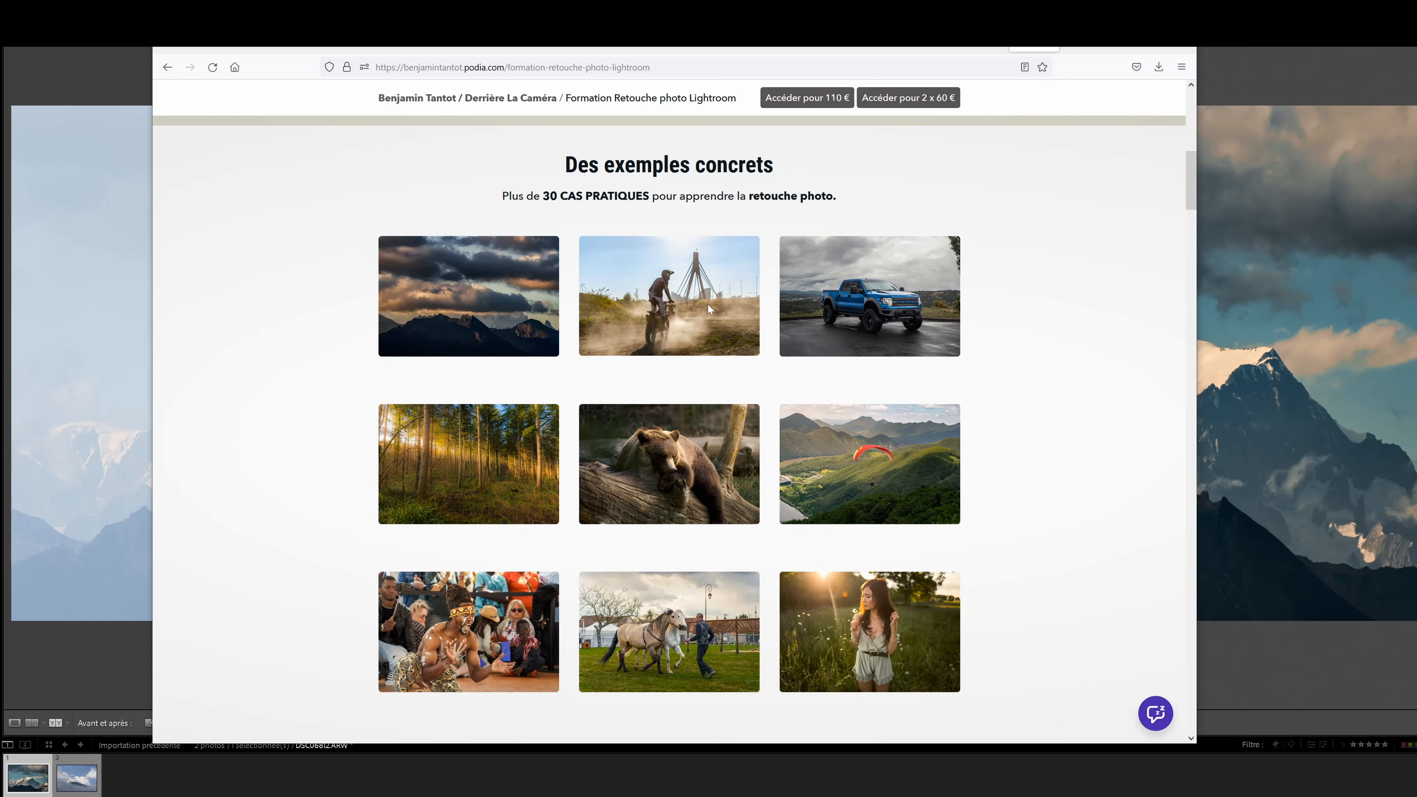
scroll(708, 305, "down", 1)
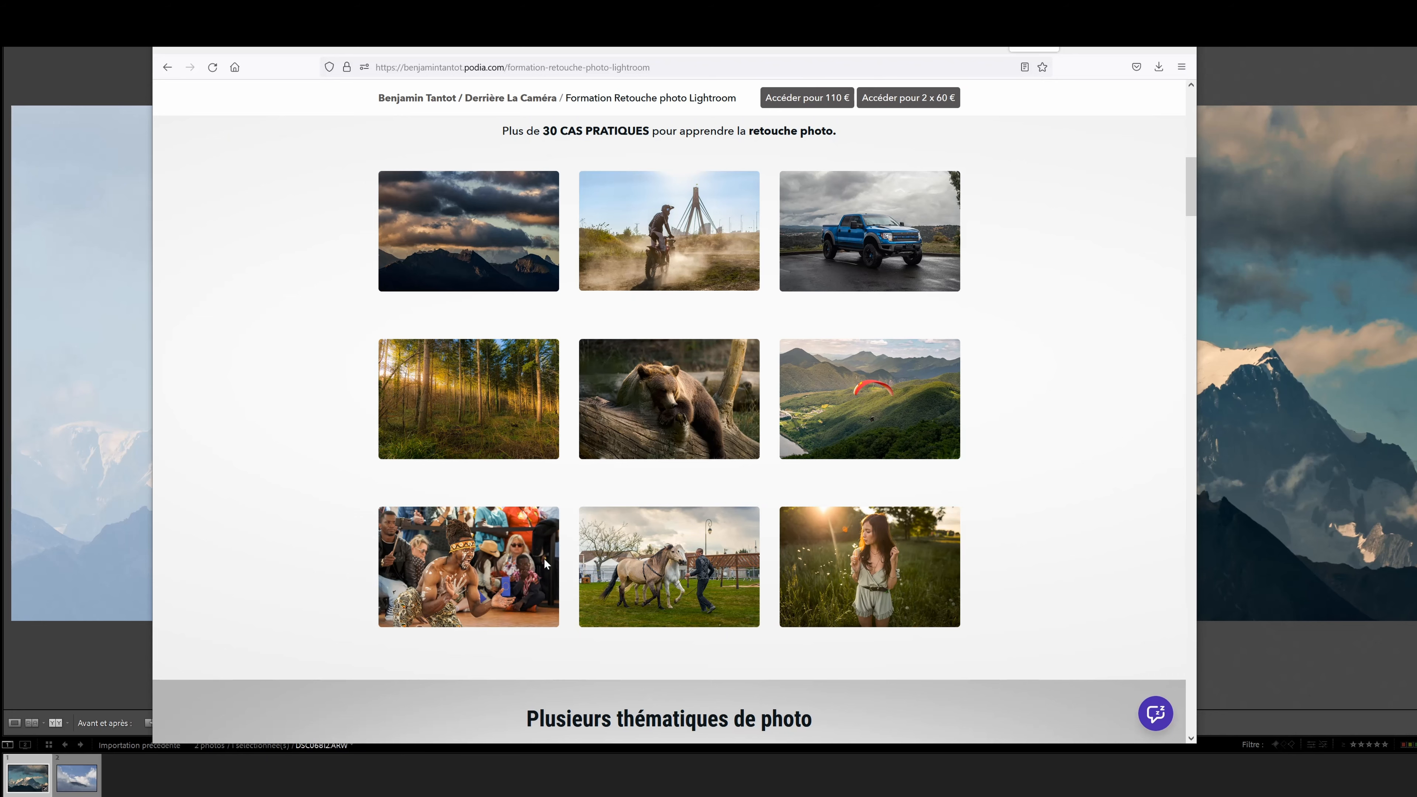
scroll(913, 472, "down", 10)
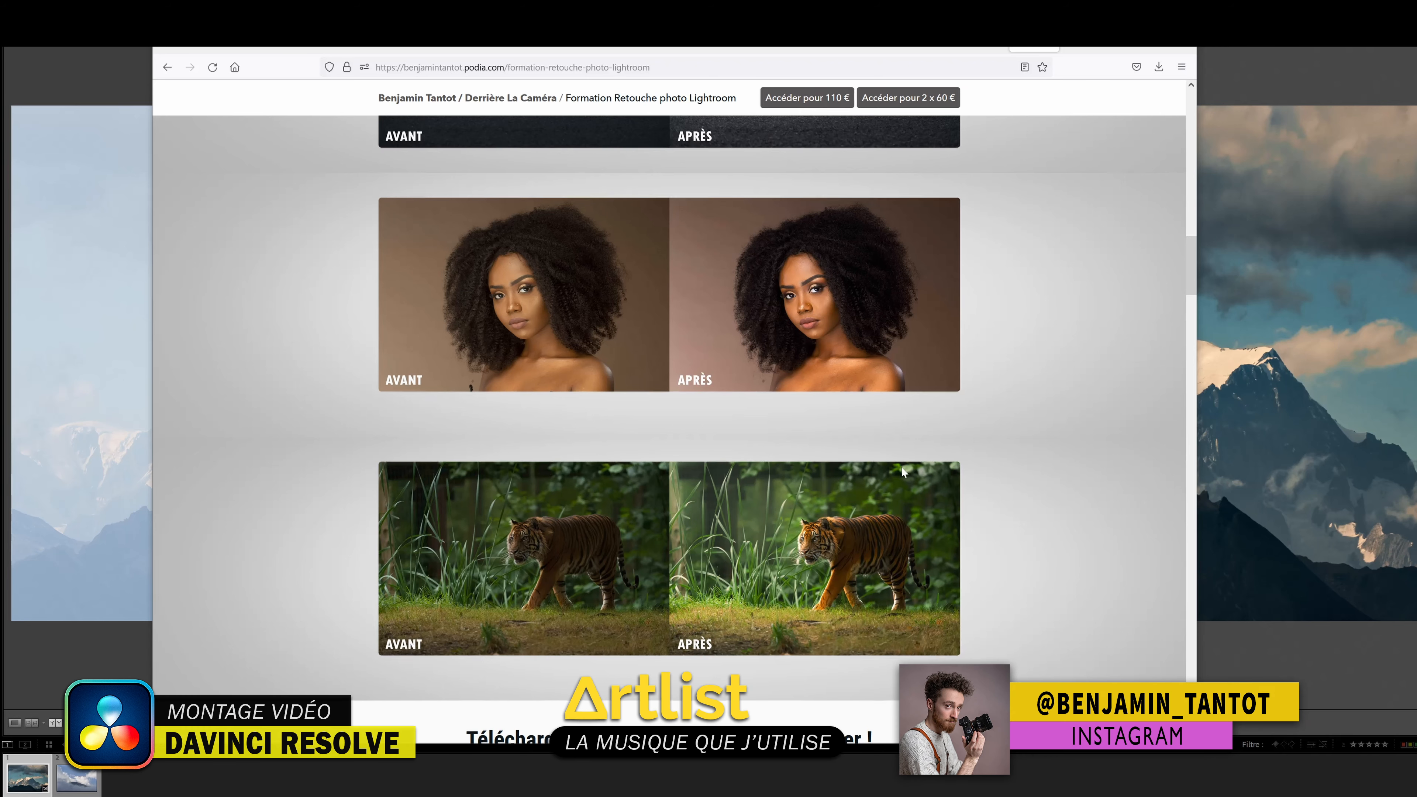
scroll(901, 466, "down", 4)
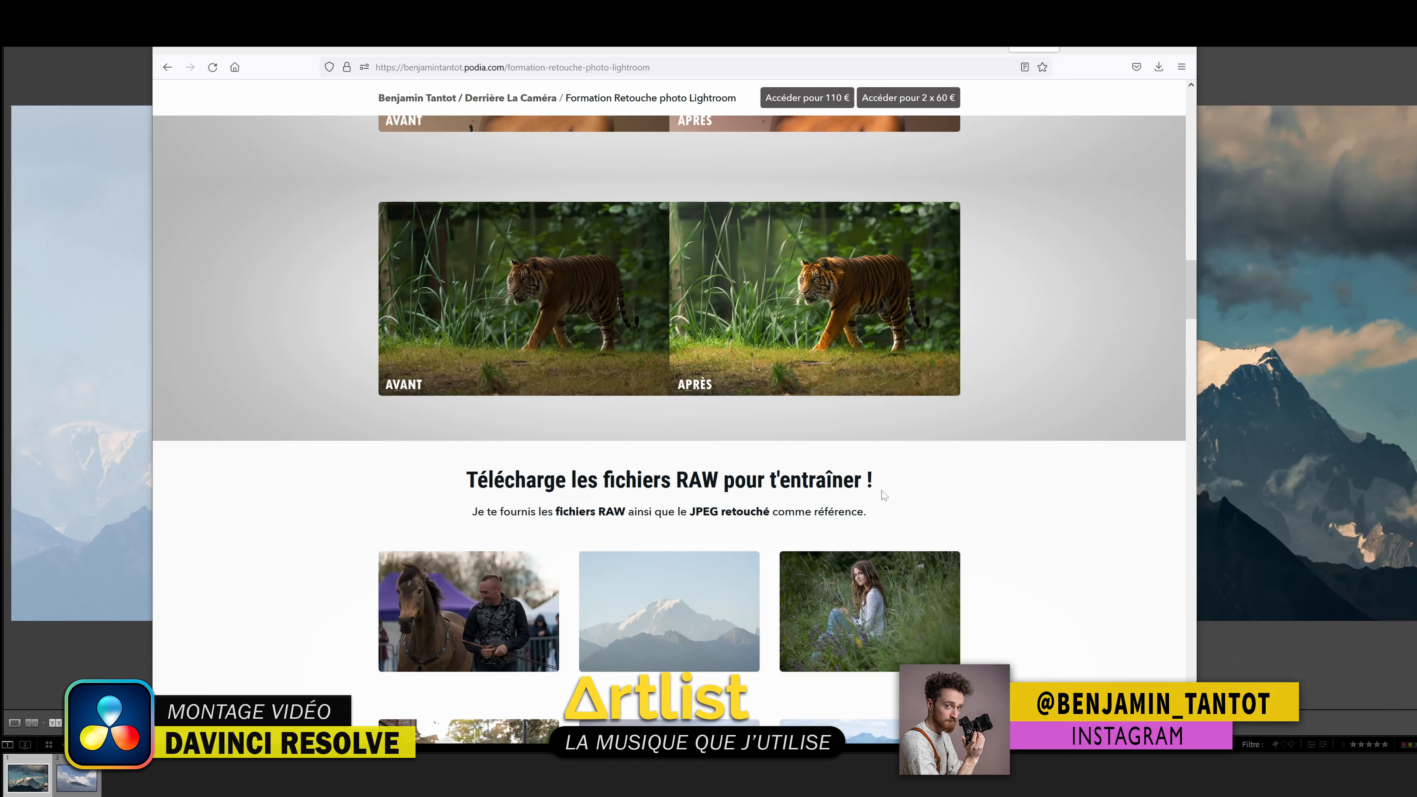